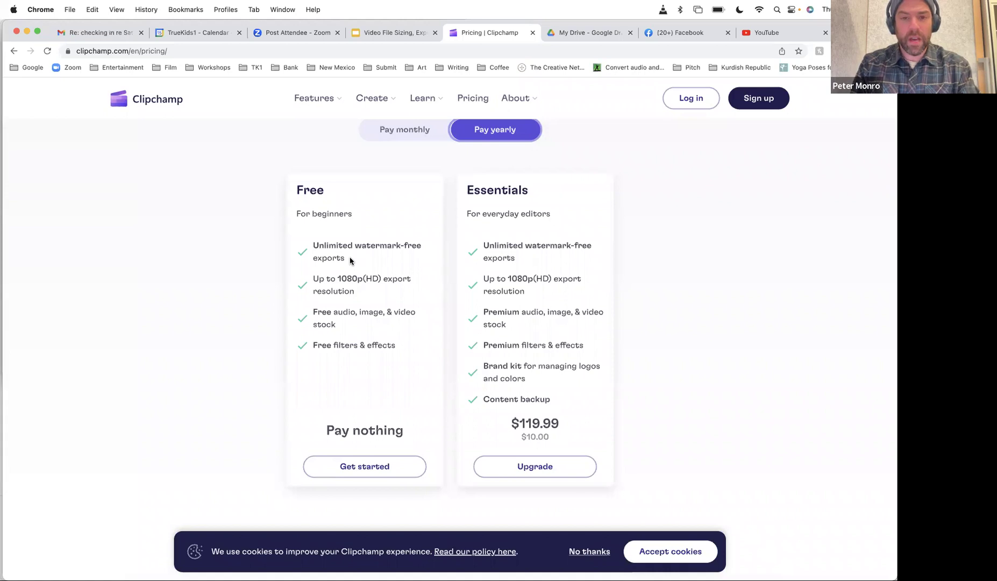
# Review the features of the Free and Essentials plans and the plan comparison on the Clipchamp pricing page
pyautogui.moveTo(348, 259); pyautogui.dragTo(309, 248)
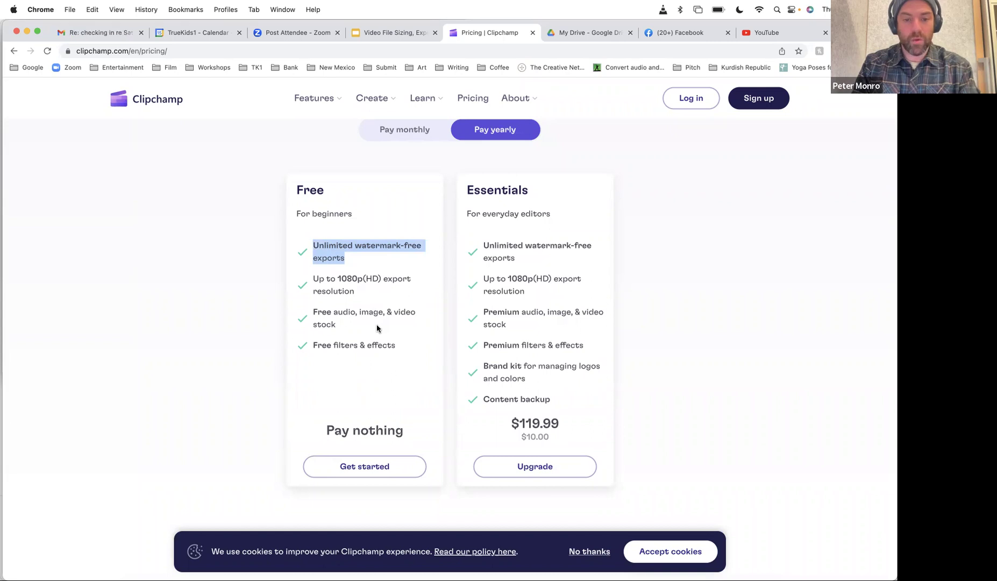
pyautogui.click(386, 372)
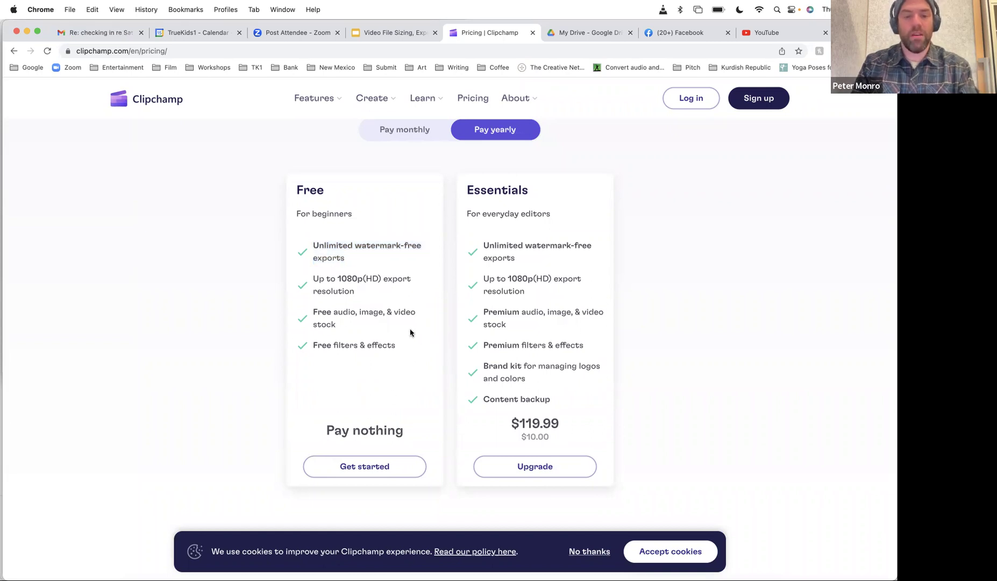
pyautogui.scroll(-4, 410, 332)
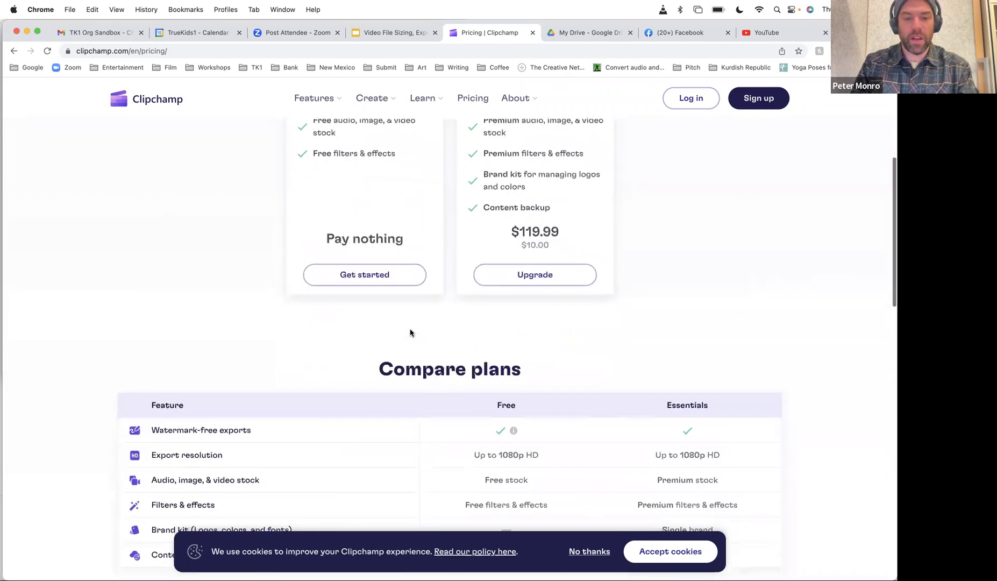
pyautogui.scroll(-8, 410, 332)
pyautogui.scroll(12, 410, 332)
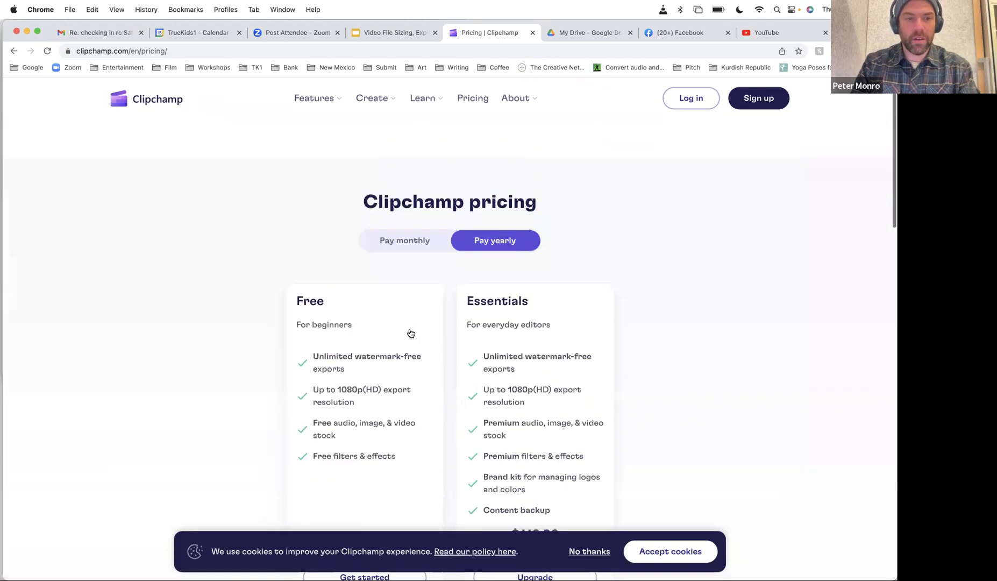
# Go from the Clipchamp homepage into the free video editor and open the existing Untitled video project
pyautogui.click(142, 102)
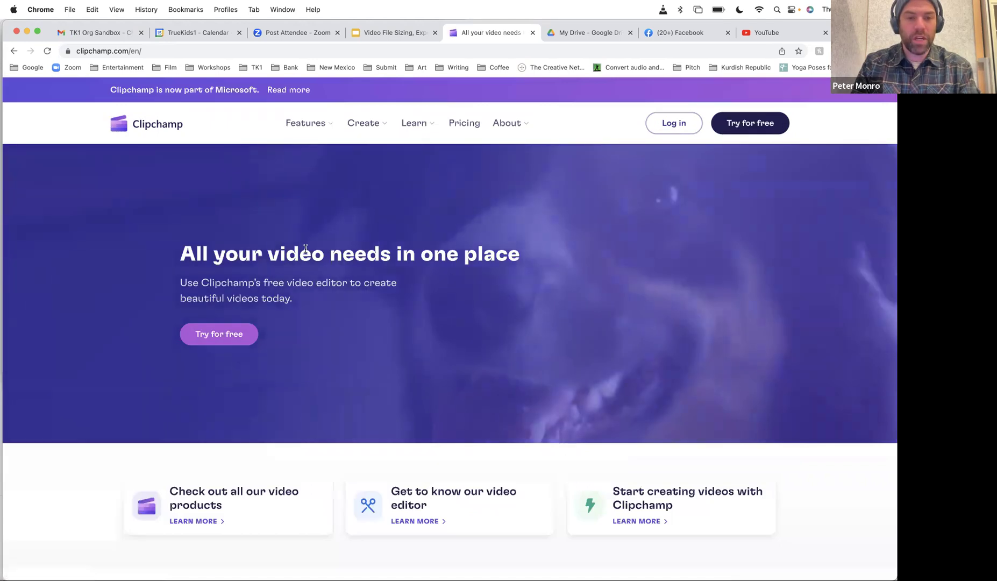
pyautogui.click(226, 335)
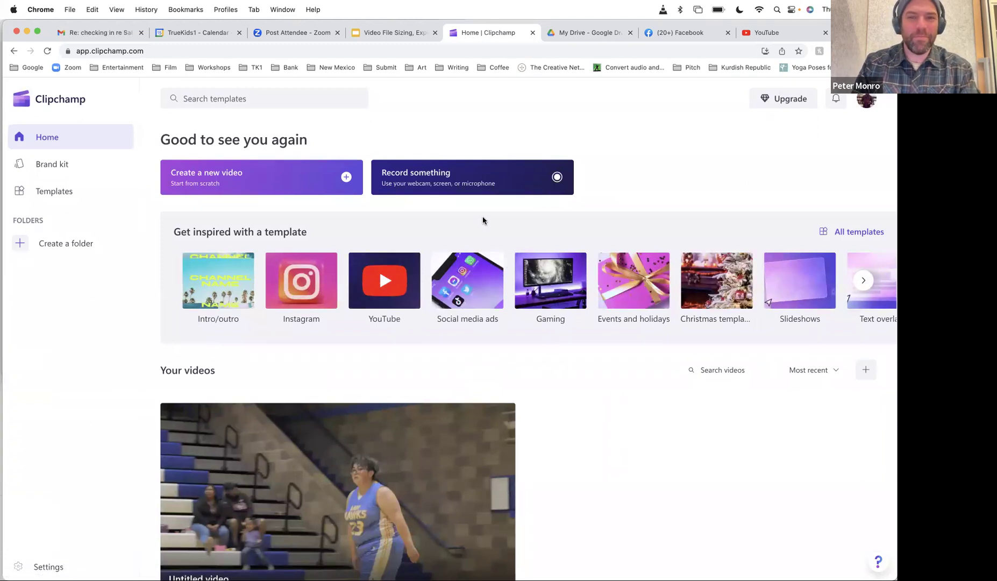
pyautogui.scroll(-2, 484, 221)
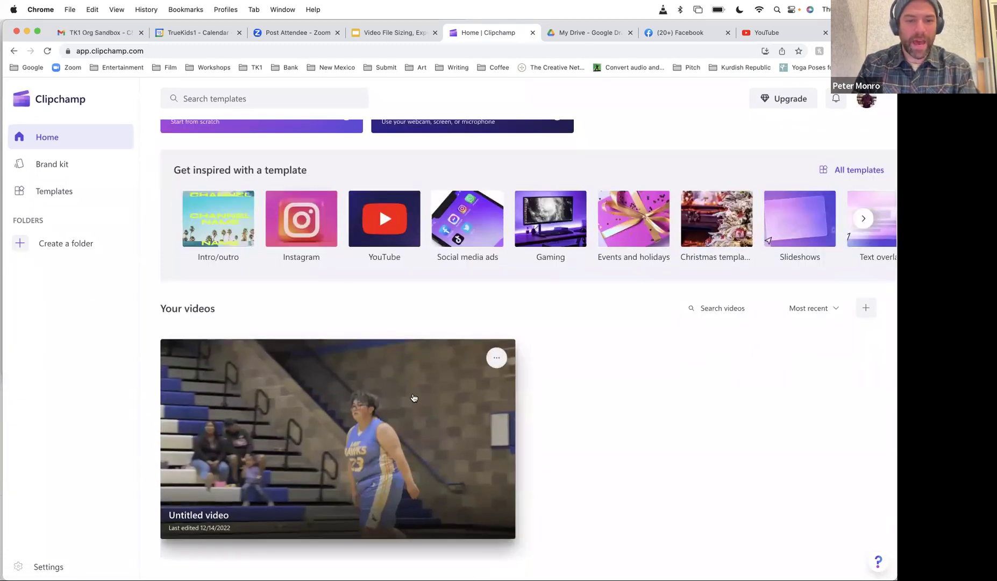
pyautogui.click(327, 410)
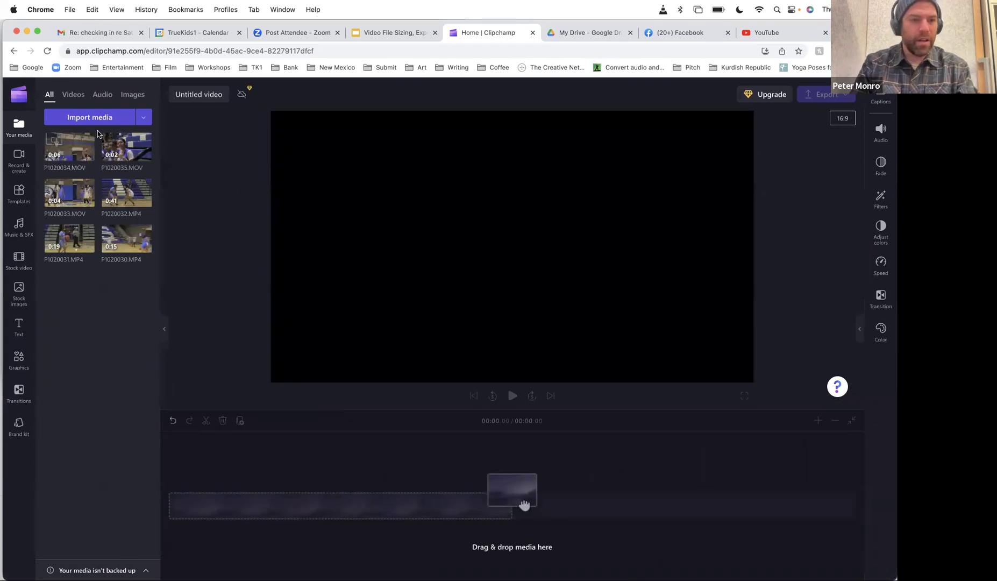
# Place P1020034.MOV at the start of the timeline and play it through
pyautogui.moveTo(67, 147)
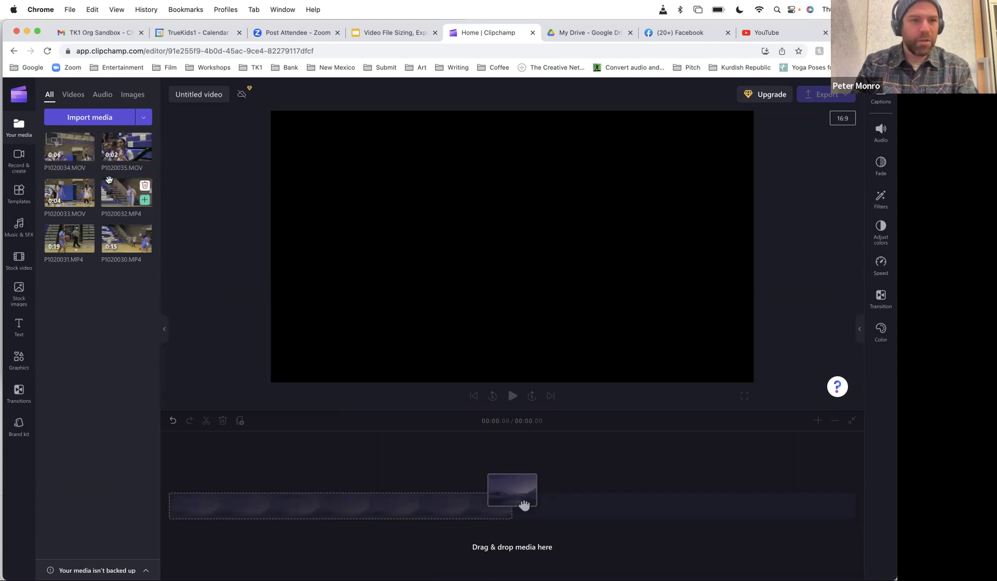
pyautogui.moveTo(68, 146); pyautogui.dragTo(221, 508)
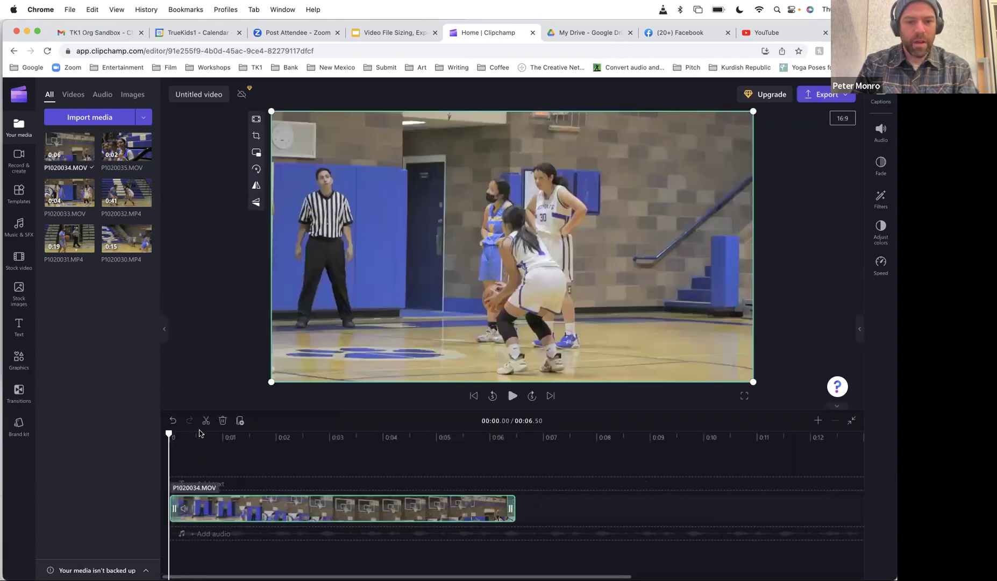
pyautogui.press('space')
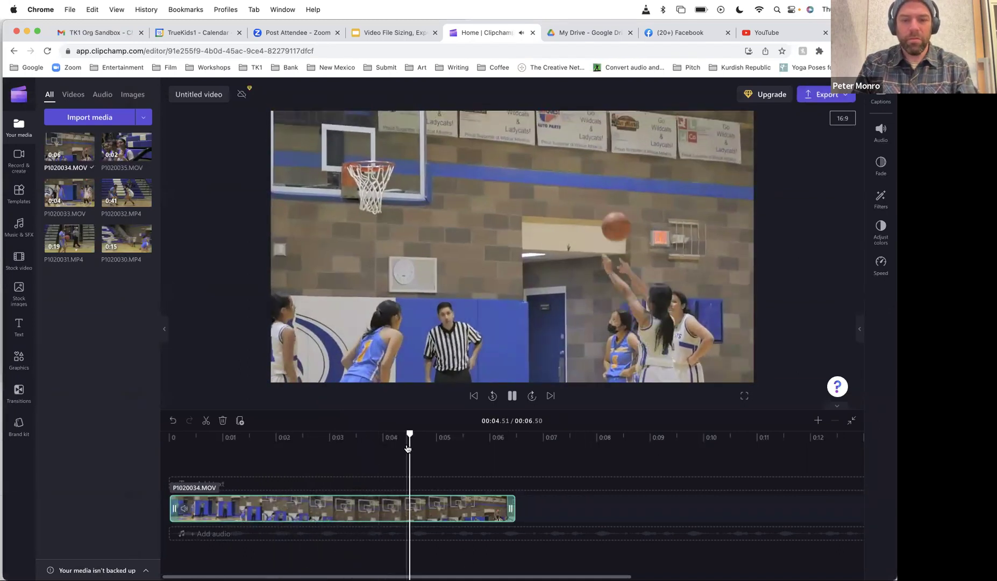
pyautogui.moveTo(410, 432); pyautogui.dragTo(390, 433)
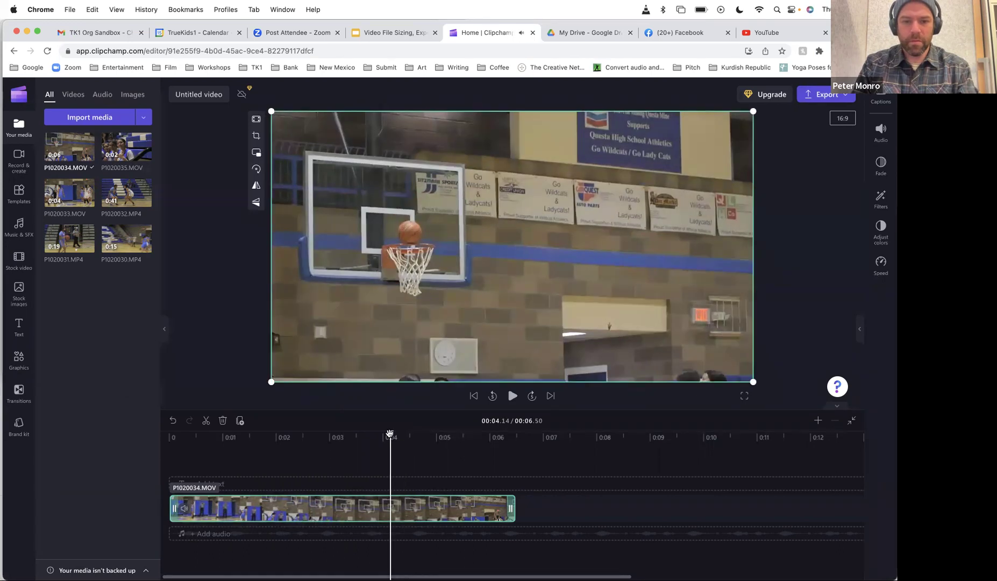
pyautogui.press('space')
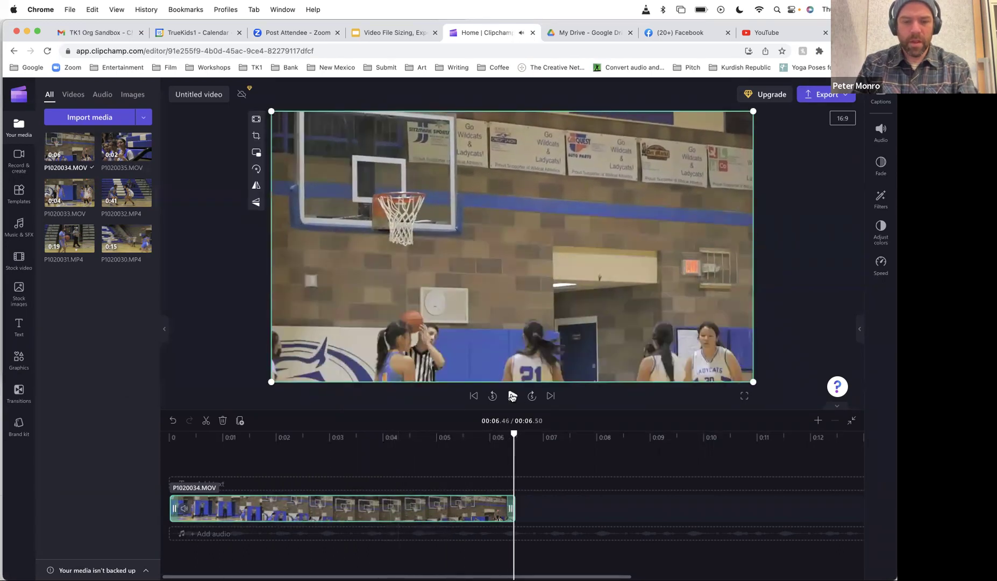
# Add P1020032.MP4 after the first clip and trim its end so the timeline ends at about 16.9 seconds
pyautogui.moveTo(126, 192); pyautogui.dragTo(519, 507)
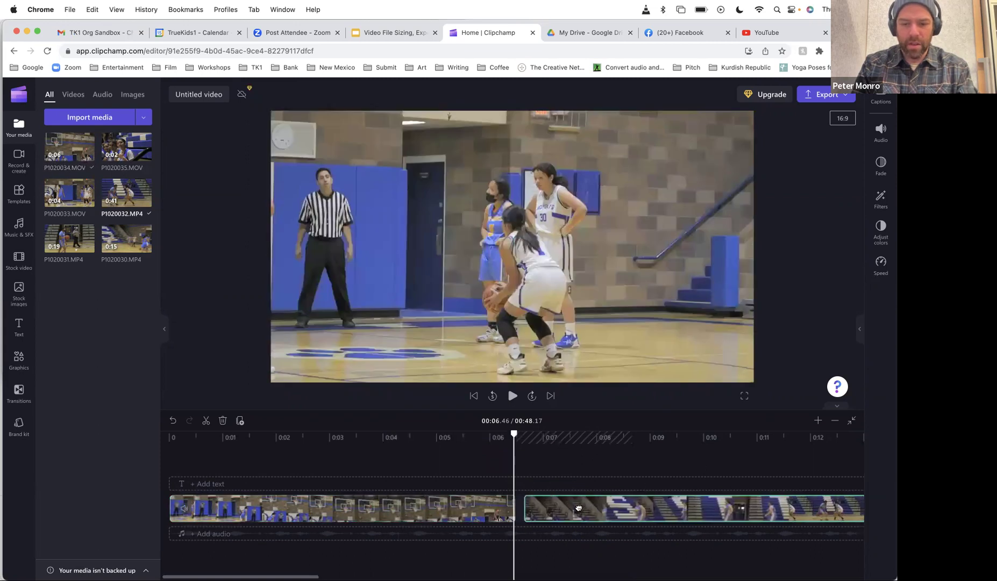
pyautogui.click(572, 512)
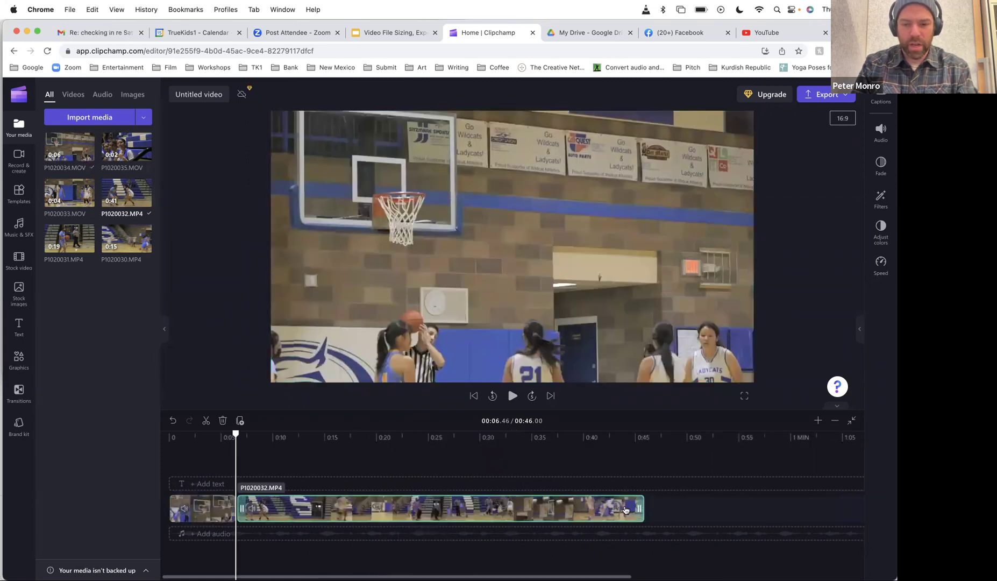
pyautogui.moveTo(643, 508); pyautogui.dragTo(342, 508)
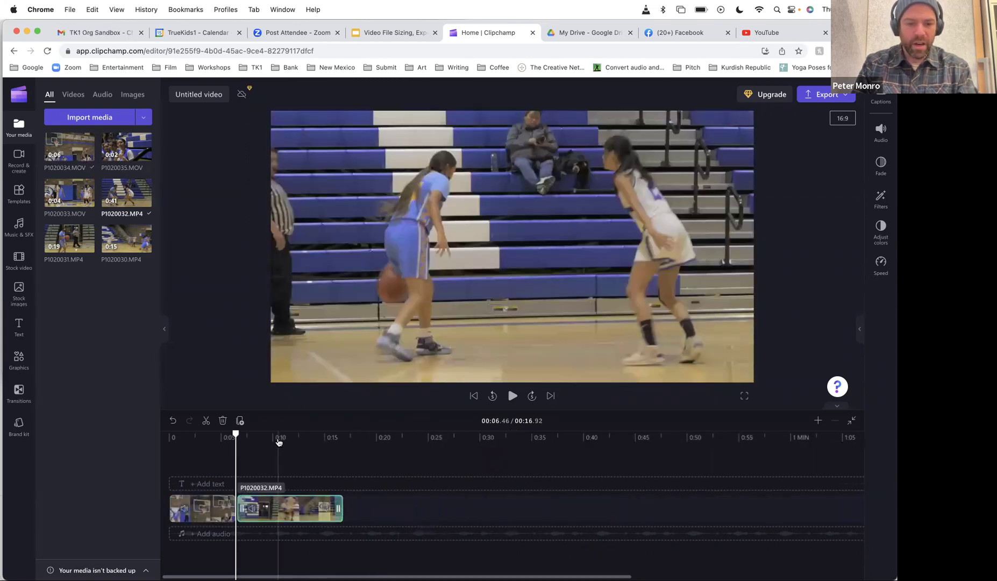
# Split P1020032.MP4 at about 10.4 seconds, delete its first part, and move the remainder against the first clip
pyautogui.click(277, 436)
pyautogui.click(206, 420)
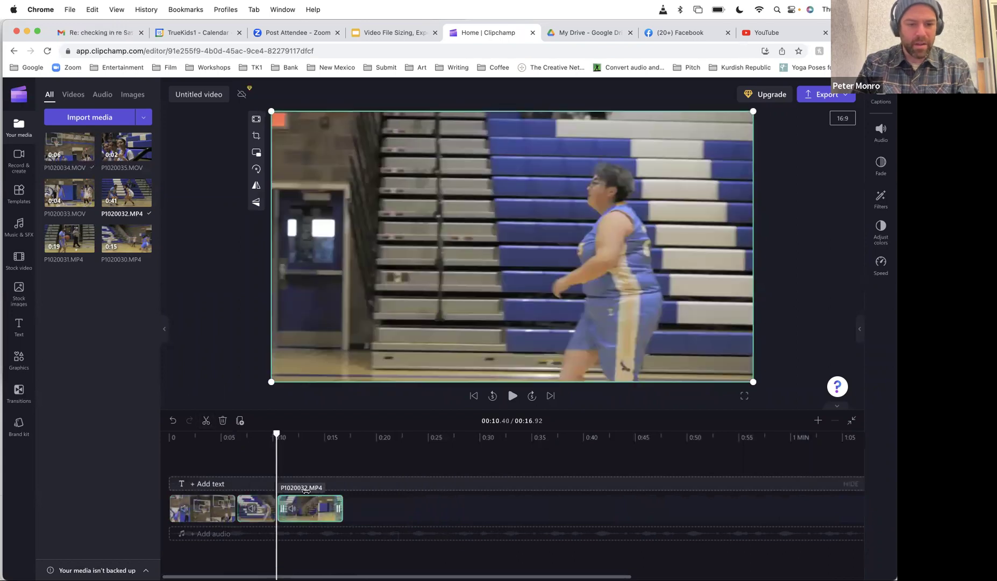
pyautogui.press('Delete')
pyautogui.moveTo(309, 512); pyautogui.dragTo(265, 513)
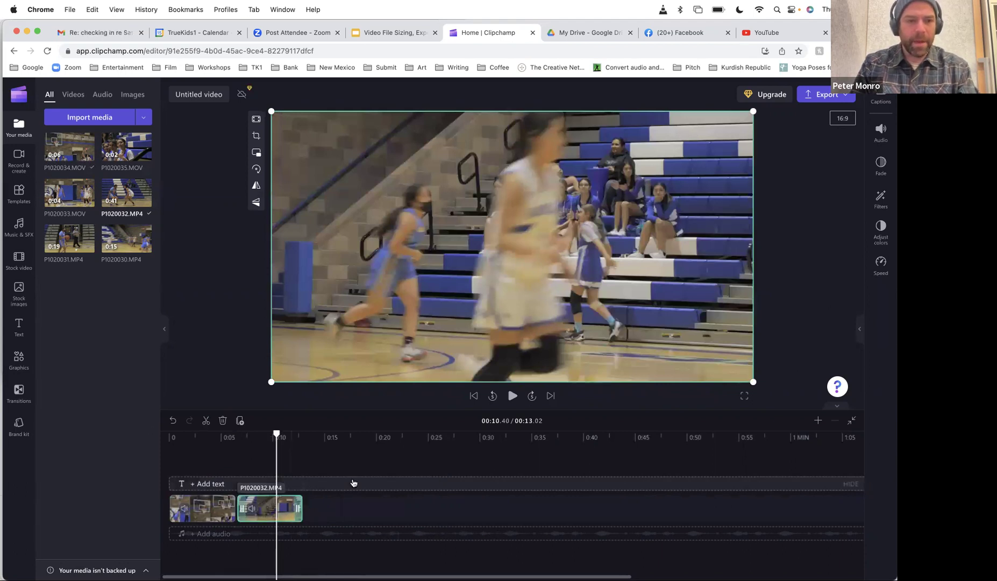
# Add another full copy of P1020032.MP4 at the end of the timeline
pyautogui.moveTo(126, 193); pyautogui.dragTo(333, 509)
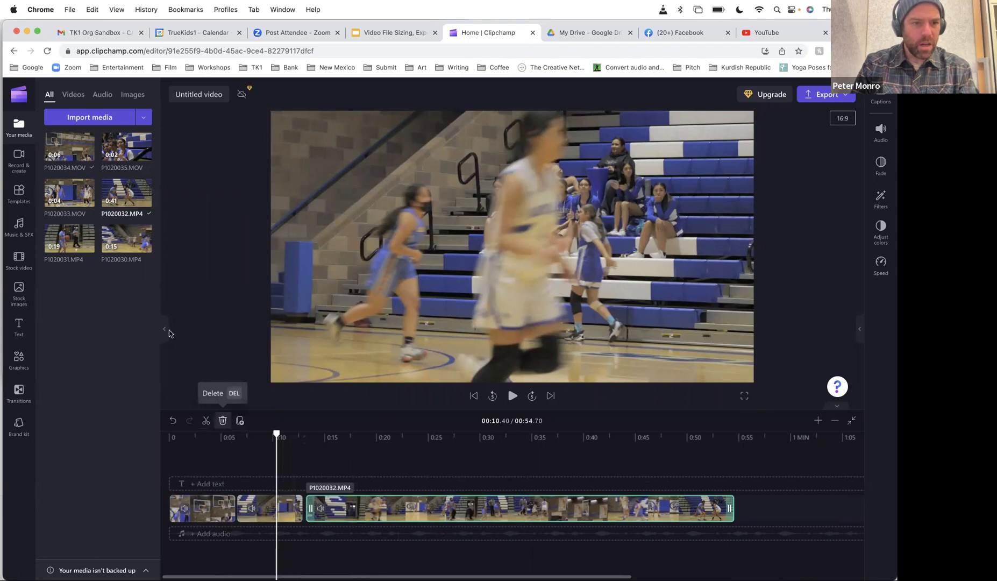
# Mute the audio of the P1020034.MOV clip and play it from about 1.8 seconds
pyautogui.moveTo(206, 446); pyautogui.dragTo(187, 445)
pyautogui.click(205, 509)
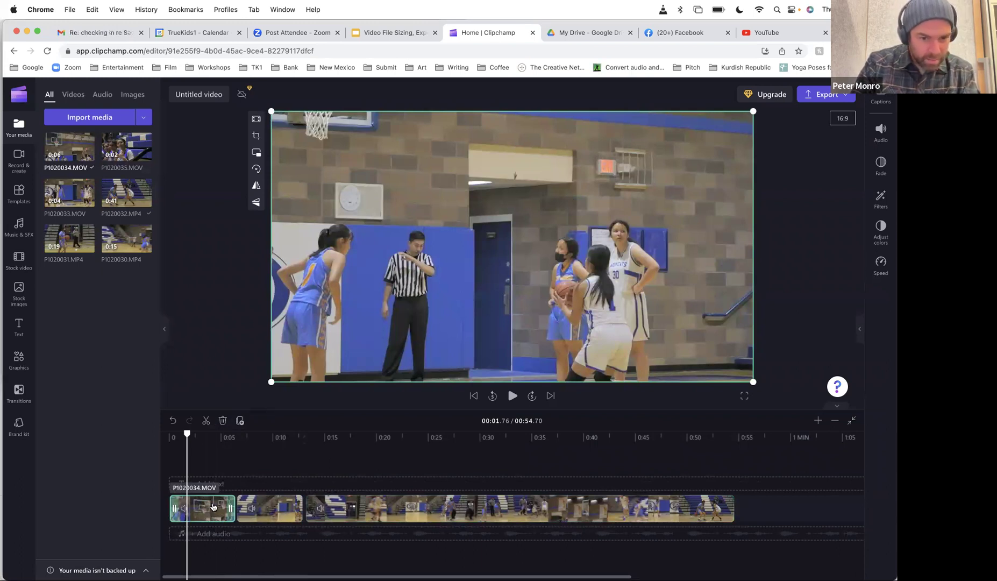
pyautogui.rightClick(211, 510)
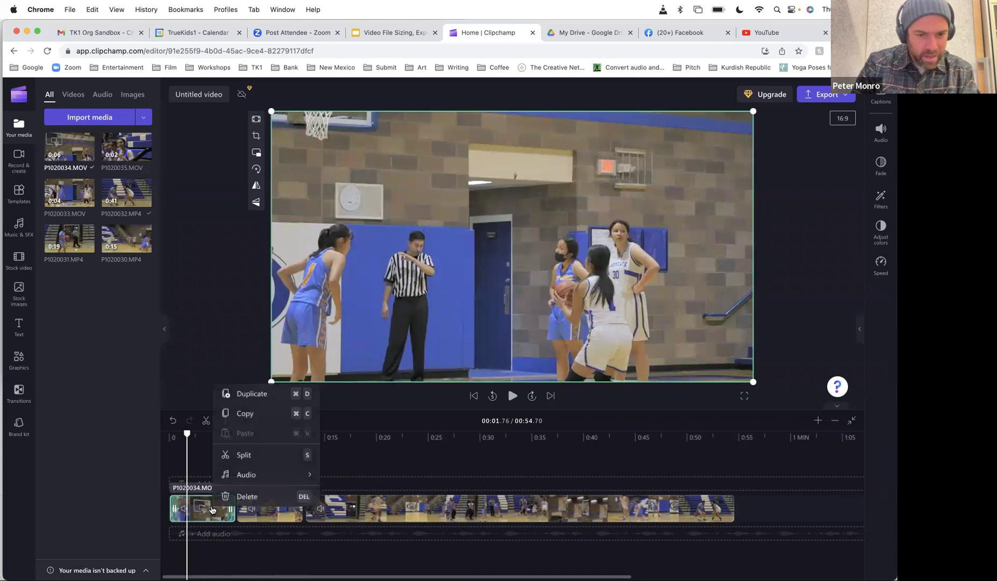
pyautogui.moveTo(267, 475)
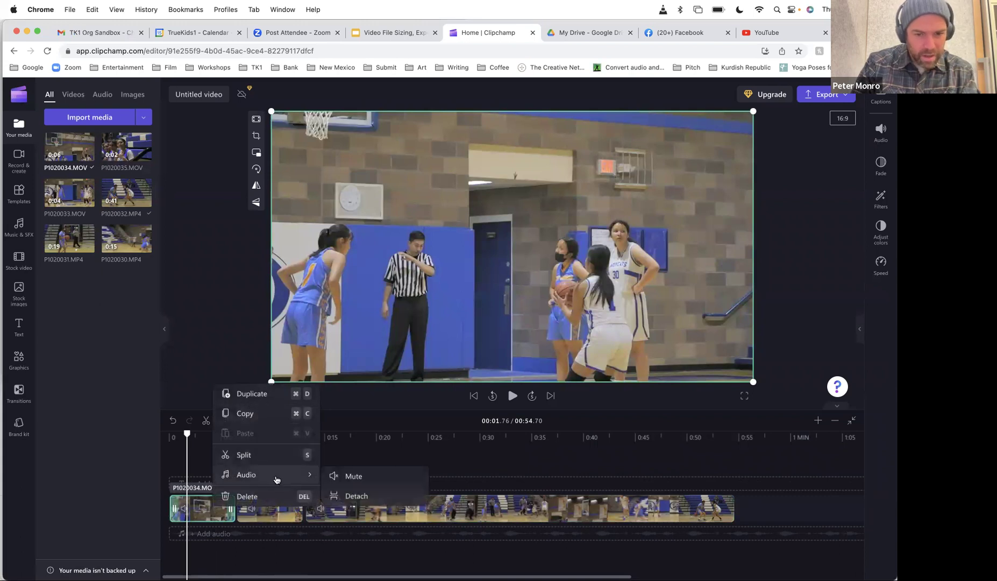
pyautogui.click(357, 475)
pyautogui.press('space')
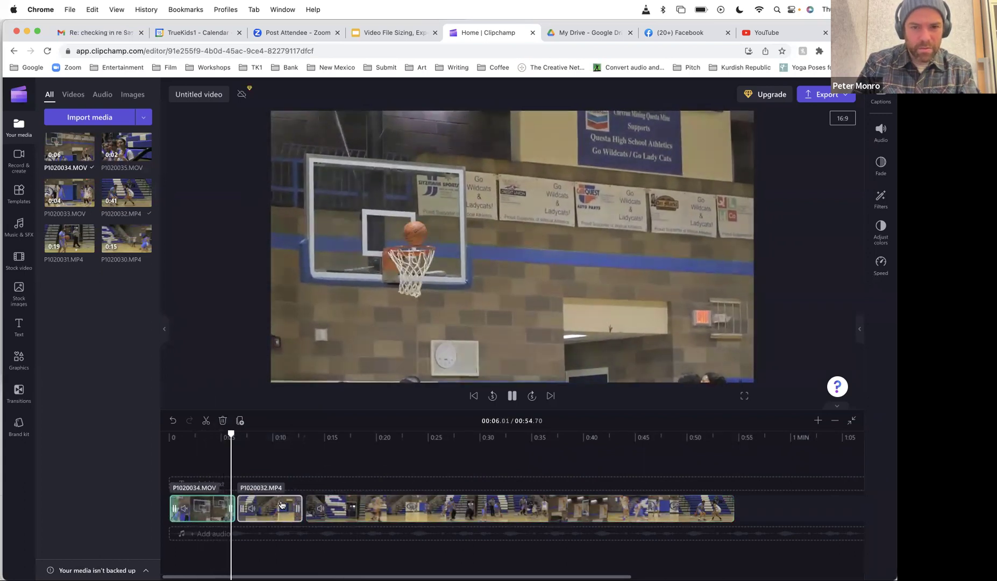
# Delete both P1020032.MP4 clips from the timeline
pyautogui.click(272, 509)
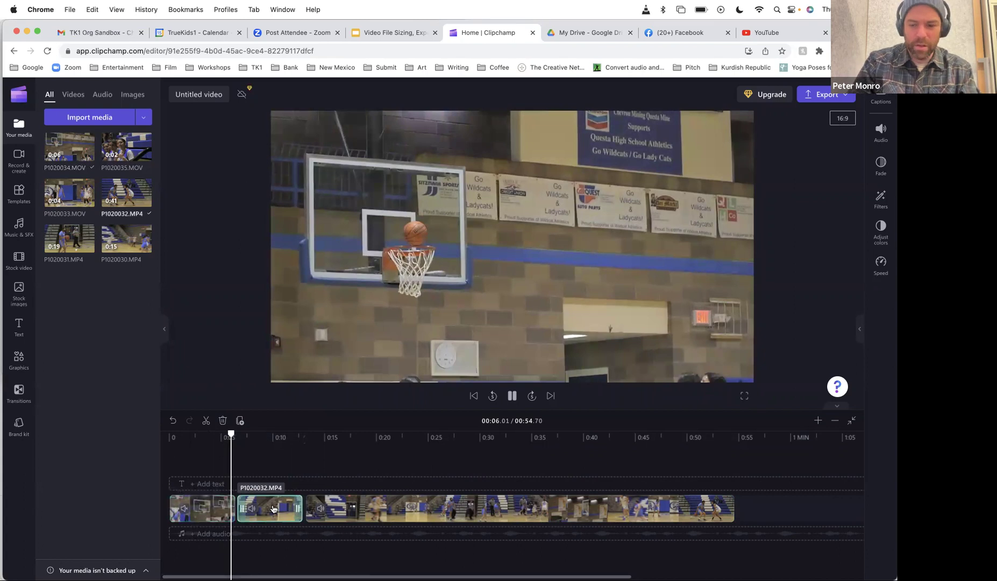
pyautogui.press('Delete')
pyautogui.click(357, 508)
pyautogui.press('Delete')
# Add P1020035.MOV after the first clip and play it
pyautogui.moveTo(125, 151)
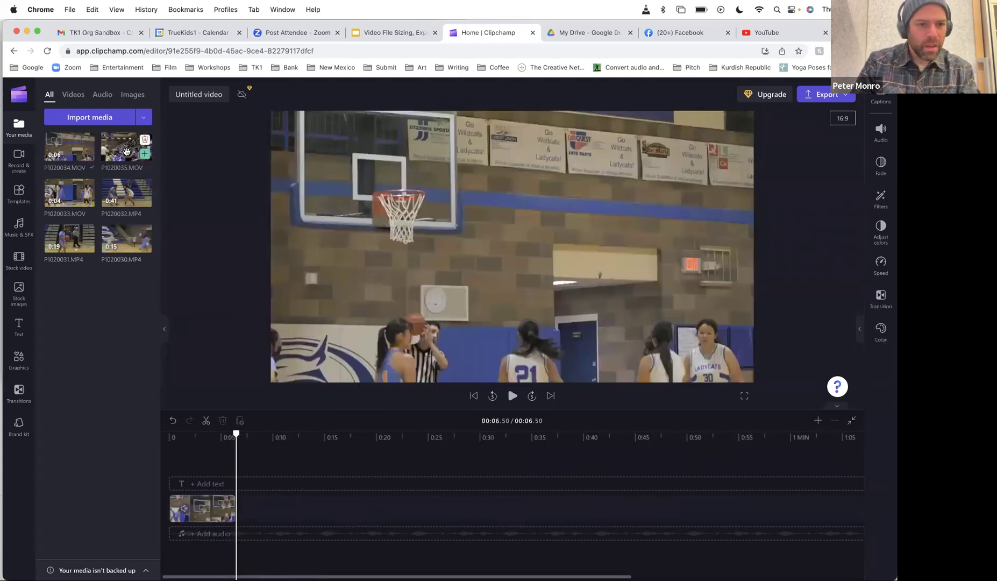
pyautogui.moveTo(133, 158); pyautogui.dragTo(264, 514)
pyautogui.press('space')
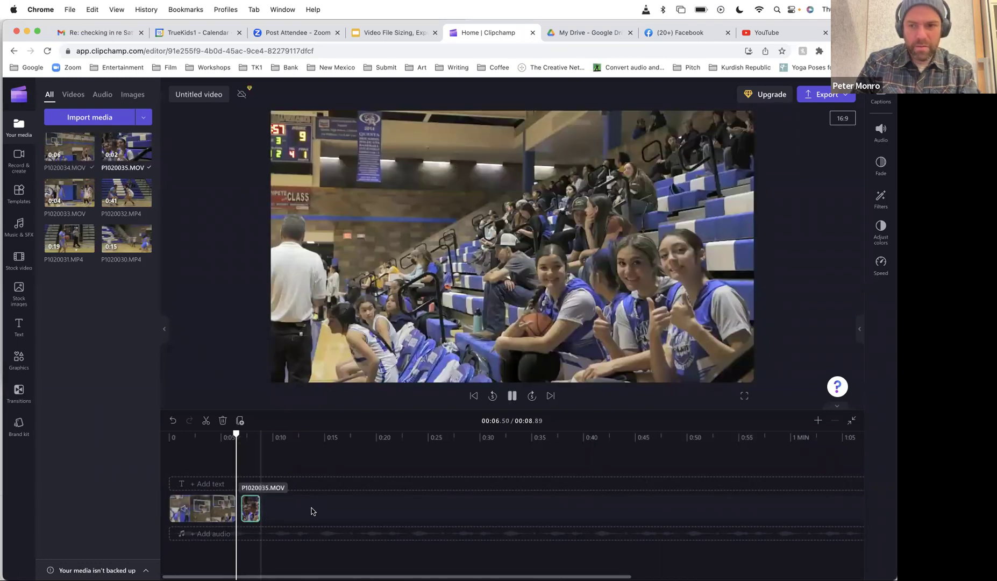
# Mute the audio of the P1020035.MOV clip and replay the clip from its start
pyautogui.click(251, 508)
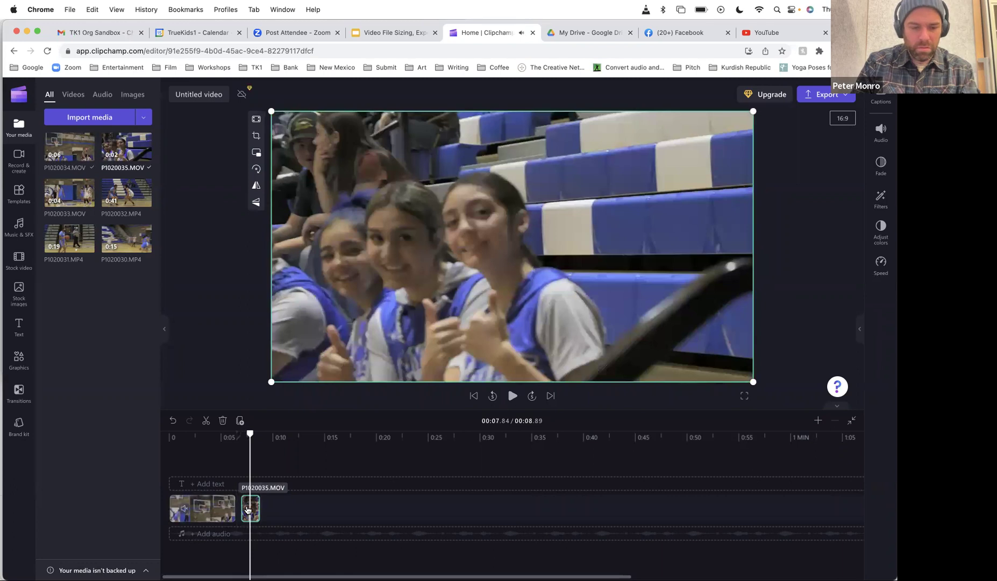
pyautogui.rightClick(250, 504)
pyautogui.moveTo(302, 474)
pyautogui.click(398, 475)
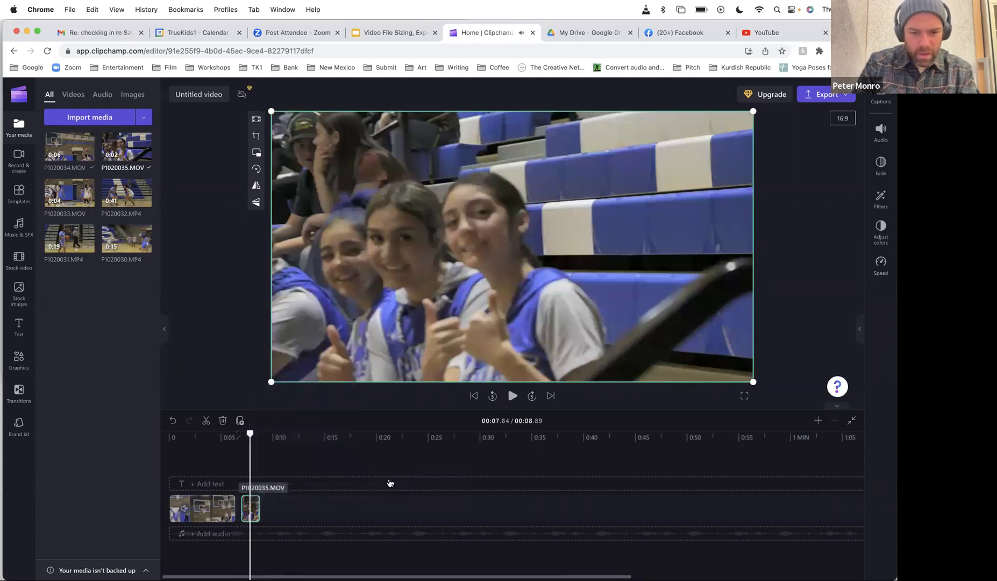
pyautogui.moveTo(250, 433); pyautogui.dragTo(241, 436)
pyautogui.press('space')
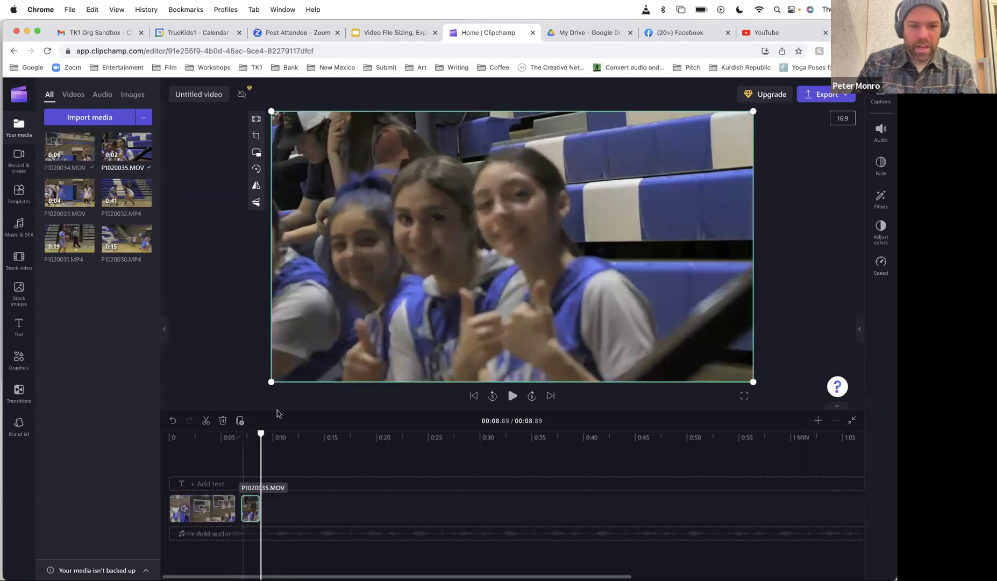
# Replace the P1020035.MOV clip on the timeline with P1020033.MOV, placed directly after the first clip
pyautogui.press('Delete')
pyautogui.moveTo(69, 192); pyautogui.dragTo(258, 506)
# Detach the audio from the P1020033.MOV clip and delete the detached audio from the timeline
pyautogui.rightClick(265, 512)
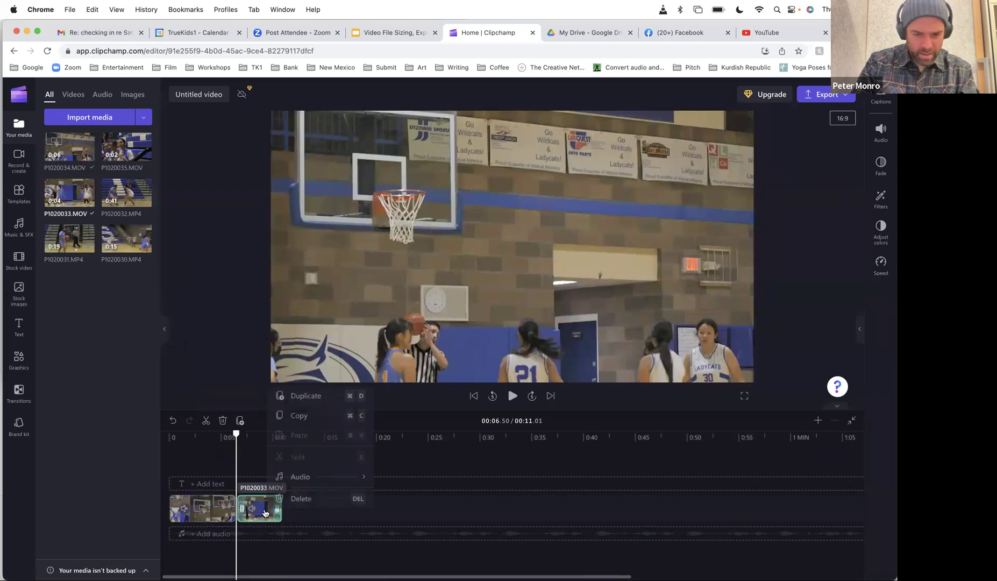
pyautogui.moveTo(327, 477)
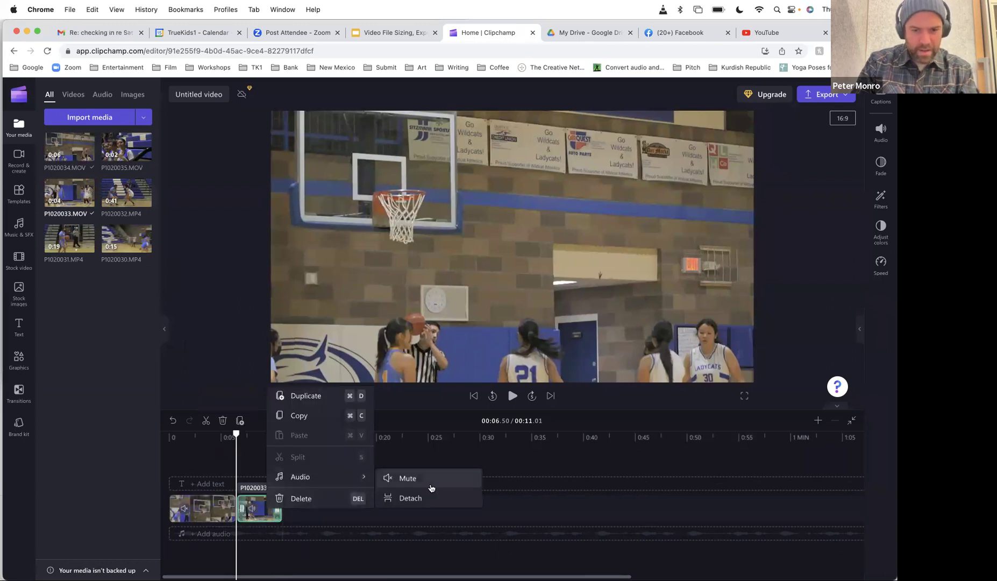
pyautogui.click(422, 499)
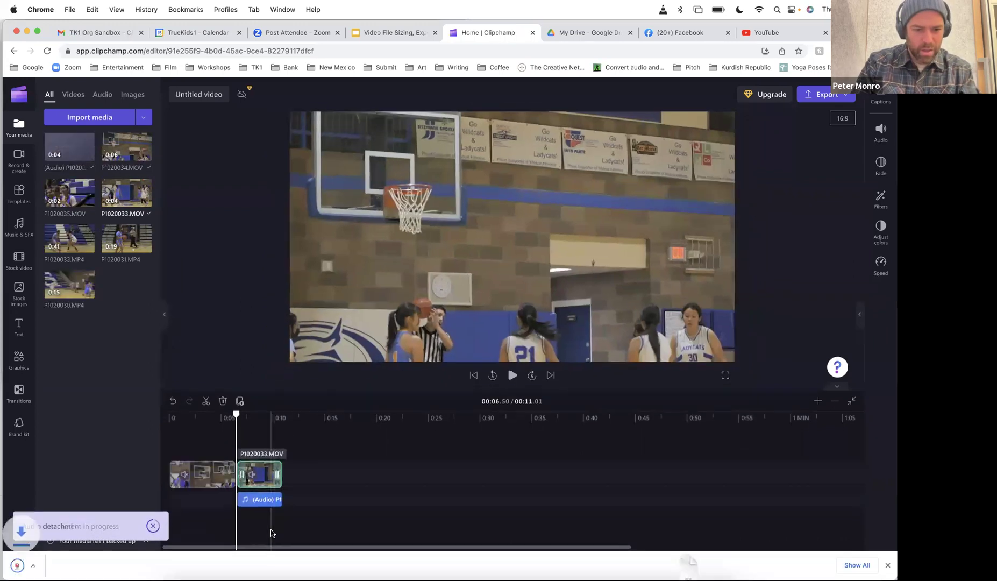
pyautogui.press('Delete')
# Play the P1020033.MOV clip to check it without its audio, pausing at about 10.2 seconds
pyautogui.press('space')
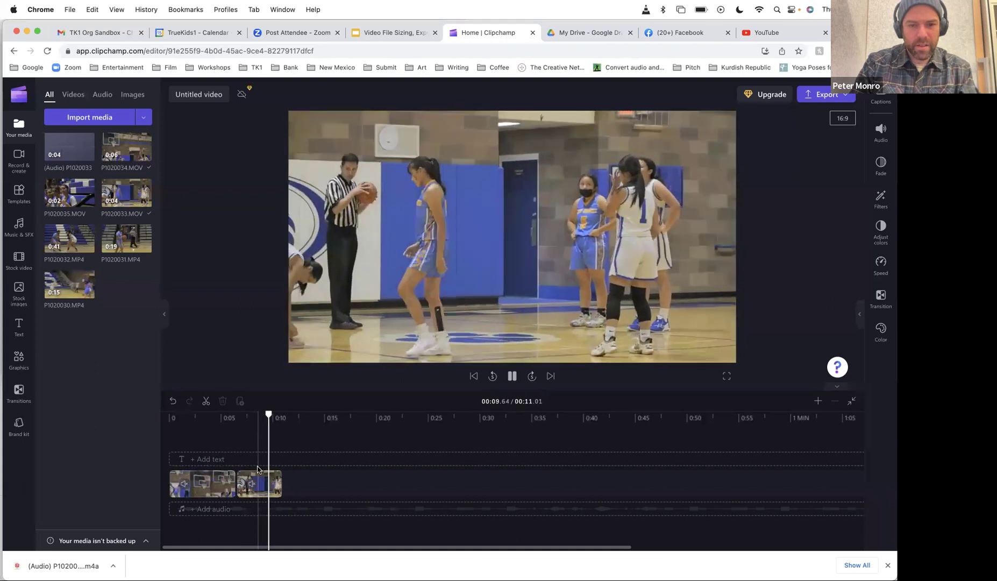
pyautogui.press('space')
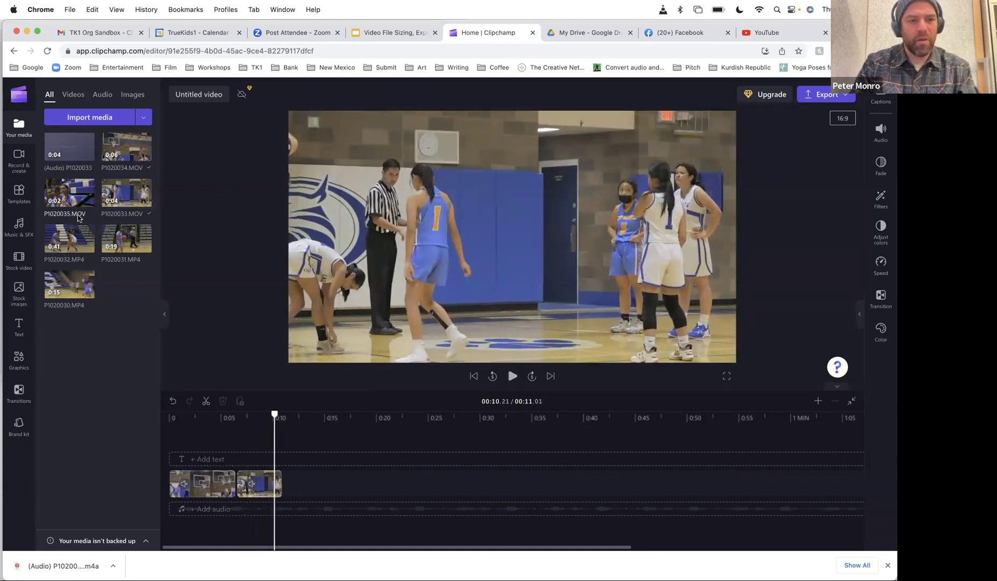
pyautogui.moveTo(142, 256)
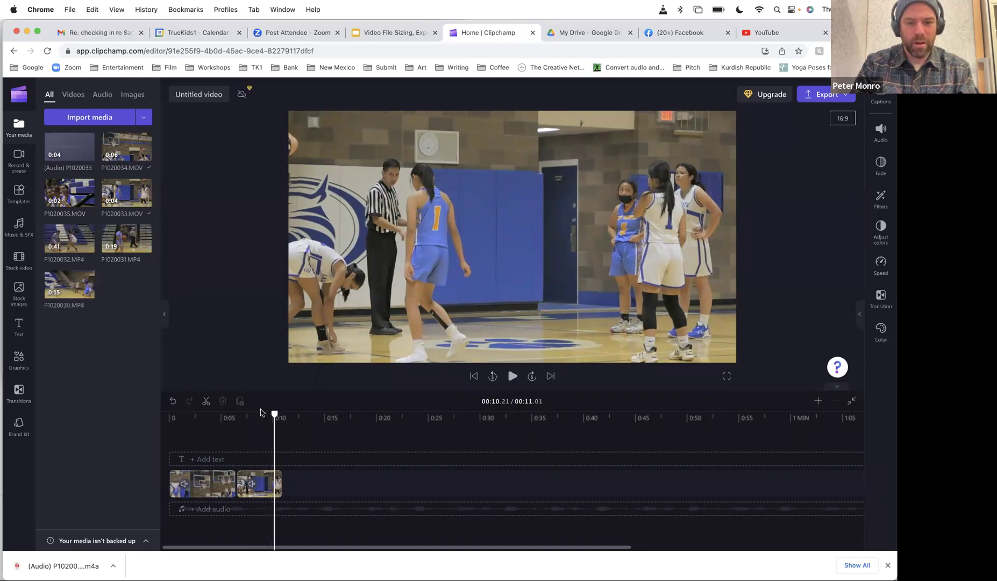
# Slow the P1020033.MOV clip on the timeline to 0.5 times its normal speed
pyautogui.click(268, 484)
pyautogui.click(882, 265)
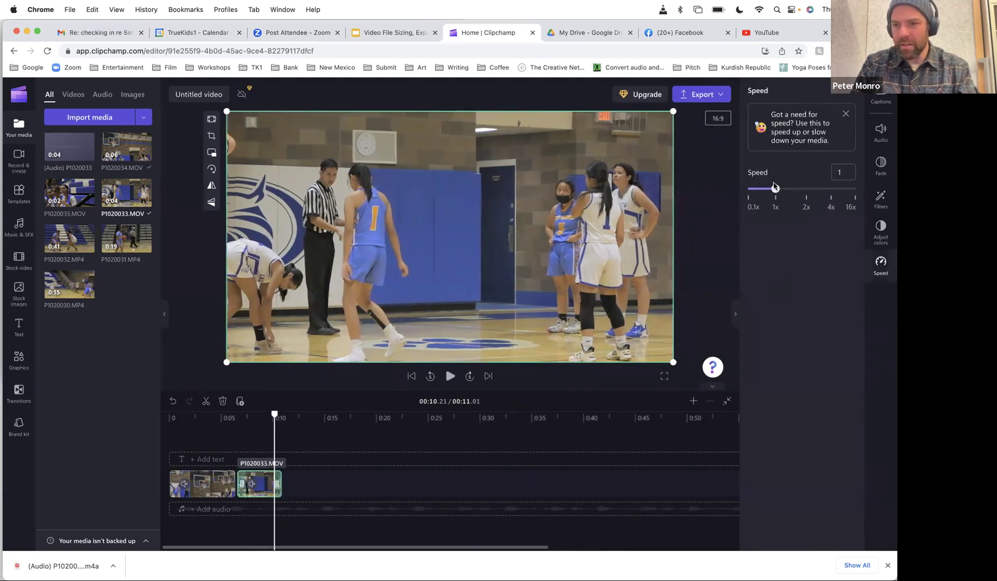
pyautogui.moveTo(775, 188); pyautogui.dragTo(760, 189)
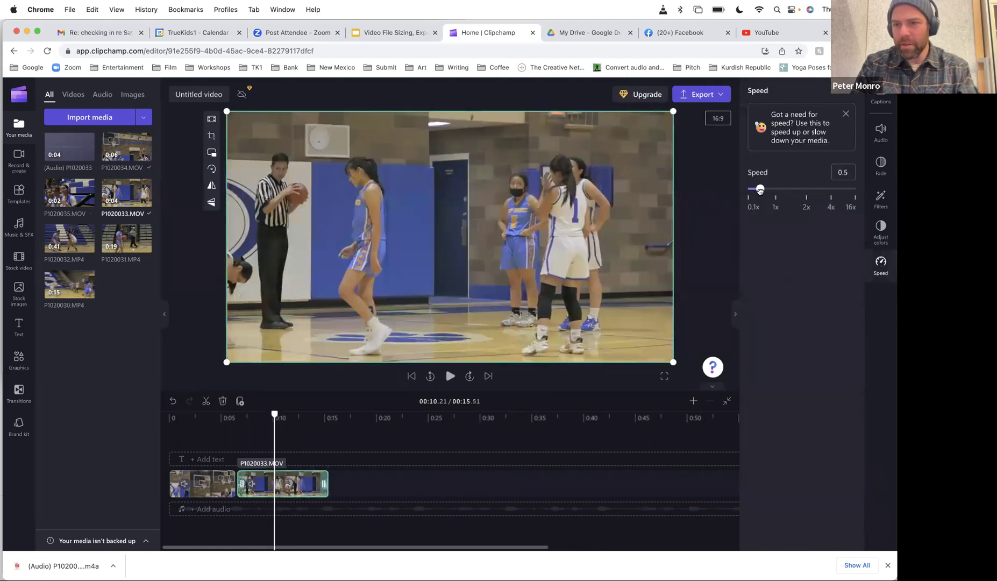
# Play the slowed P1020033.MOV clip from just before its start, pause near 13.5 seconds, and close the speed settings
pyautogui.moveTo(274, 414); pyautogui.dragTo(235, 412)
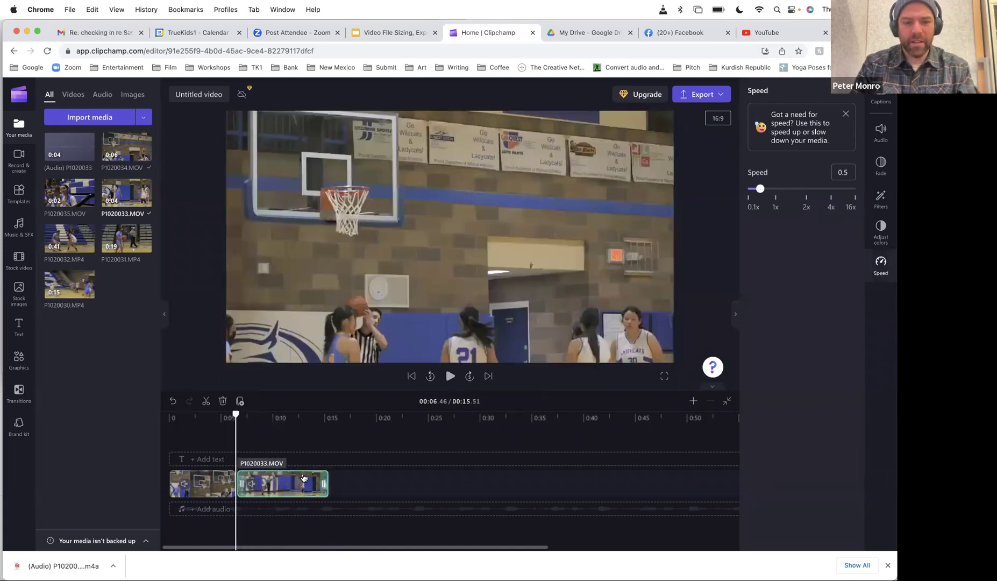
pyautogui.press('space')
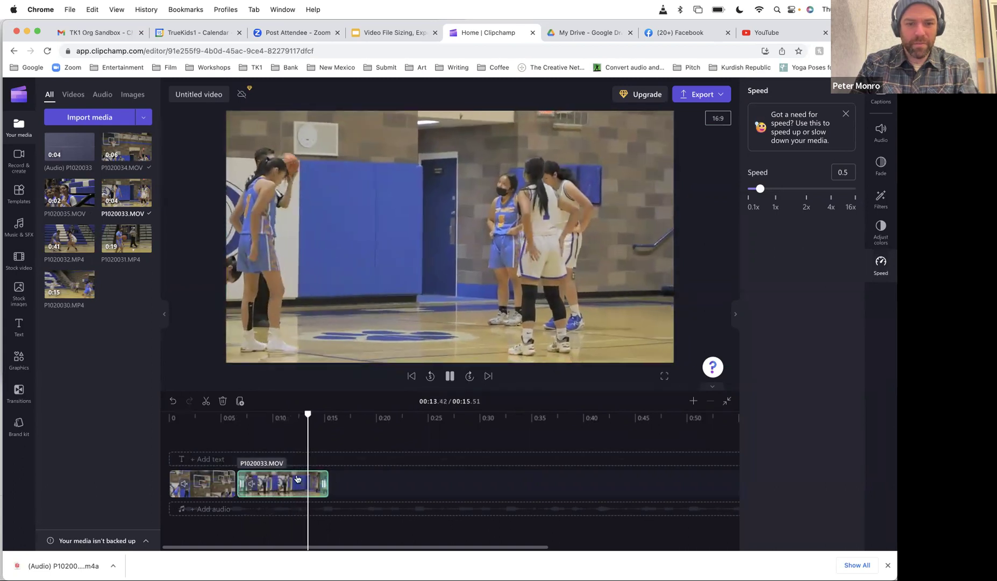
pyautogui.press('space')
pyautogui.click(847, 115)
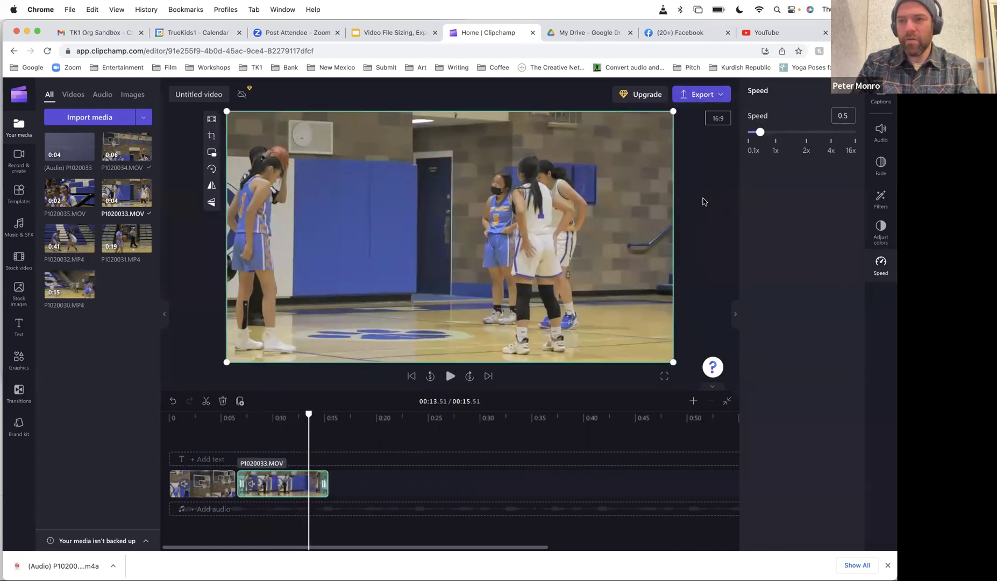
pyautogui.click(732, 316)
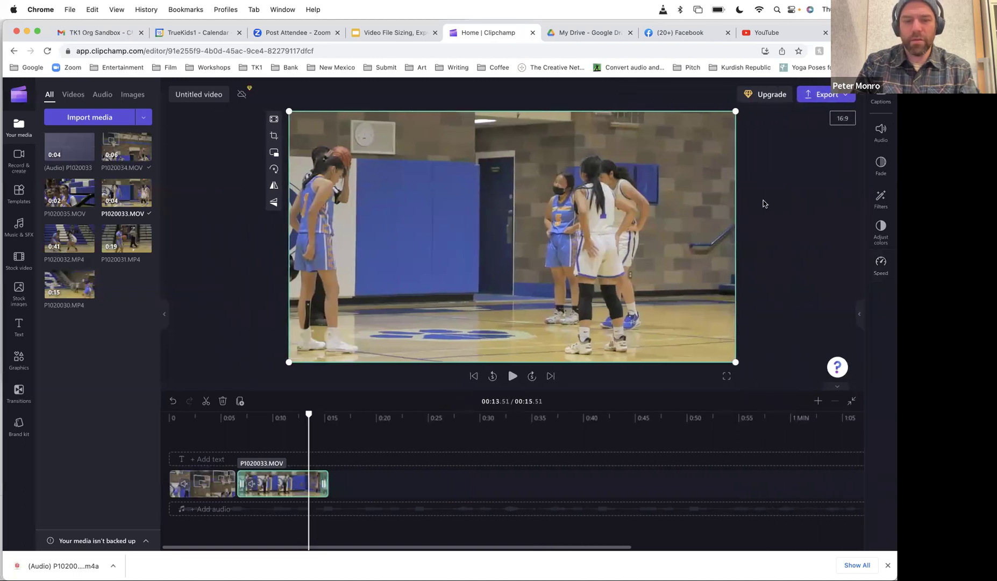
# Export the video at 1080p and retitle it "Basketball madenss"
pyautogui.click(835, 97)
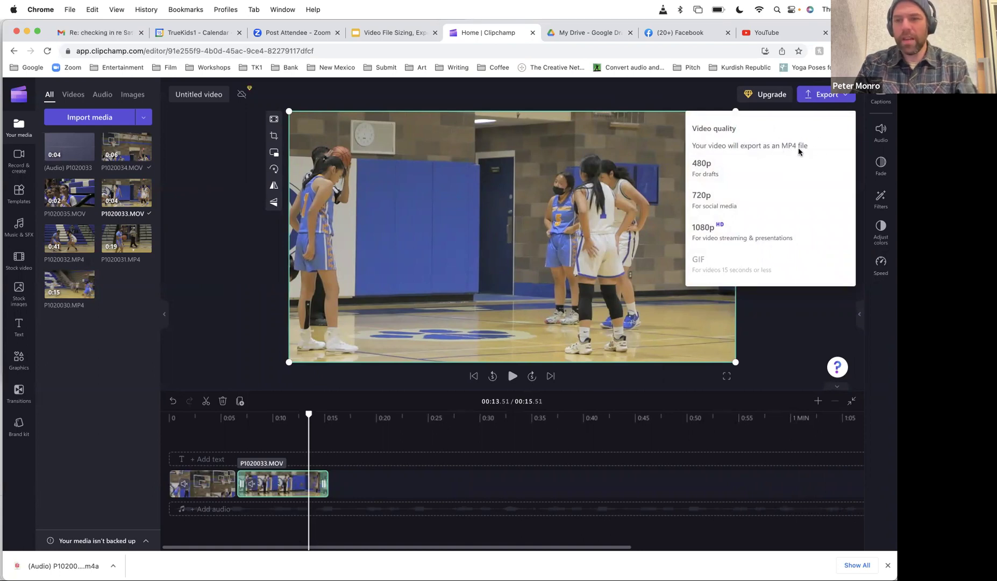
pyautogui.click(743, 230)
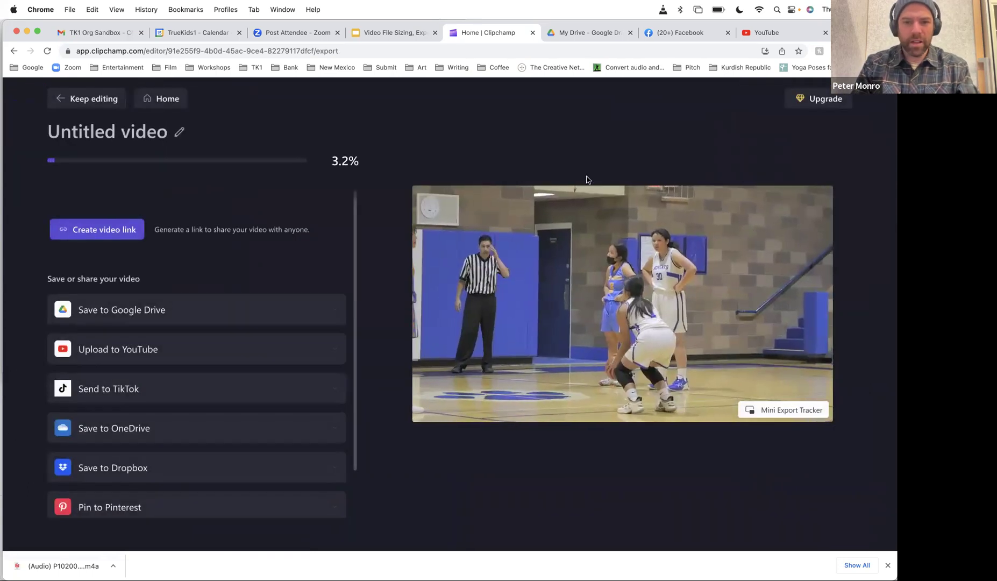
pyautogui.moveTo(168, 132); pyautogui.dragTo(18, 138)
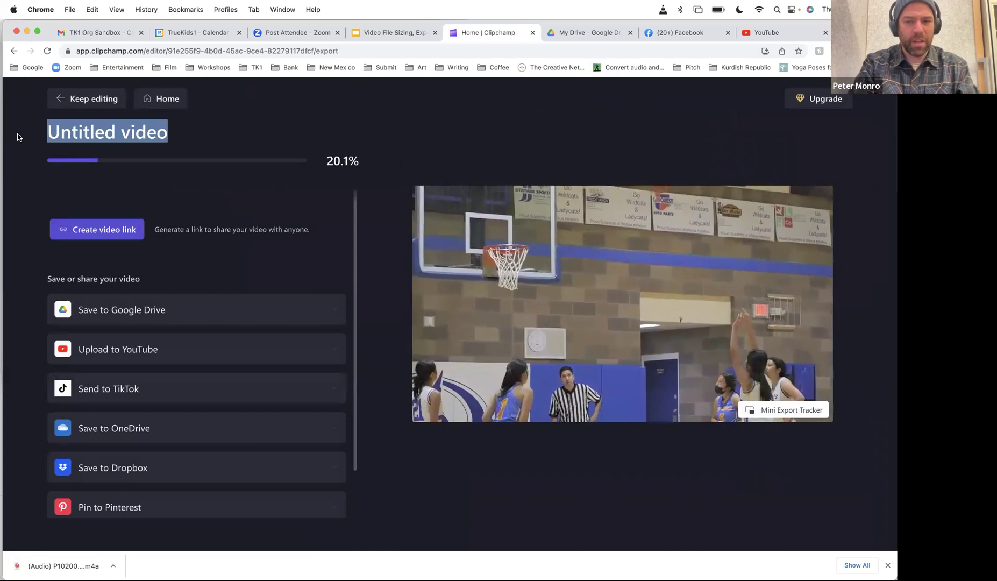
pyautogui.write('Basketball madenss')
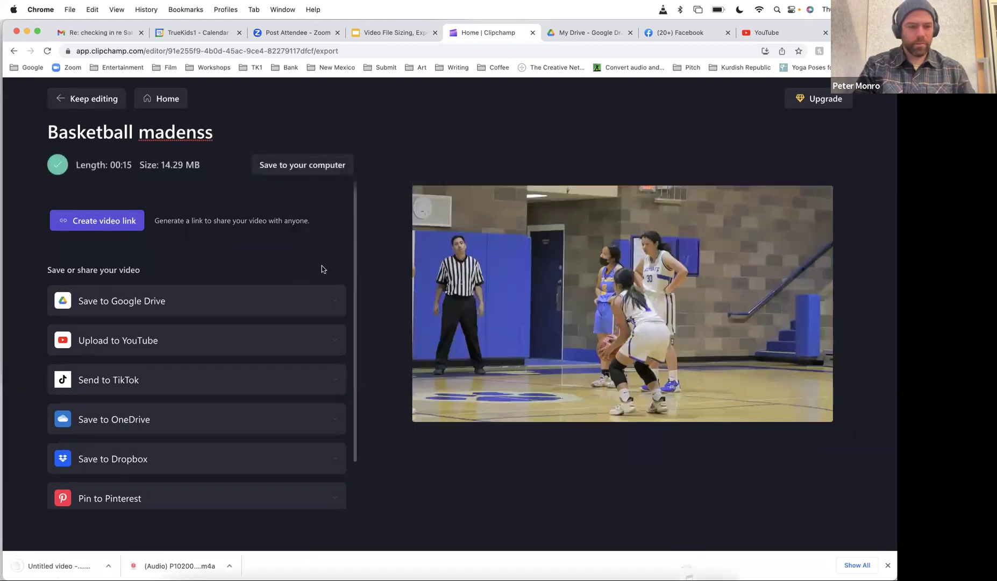
# Show the exported MP4 in Finder, play it in a quick preview, and return to the browser's export page
pyautogui.click(113, 566)
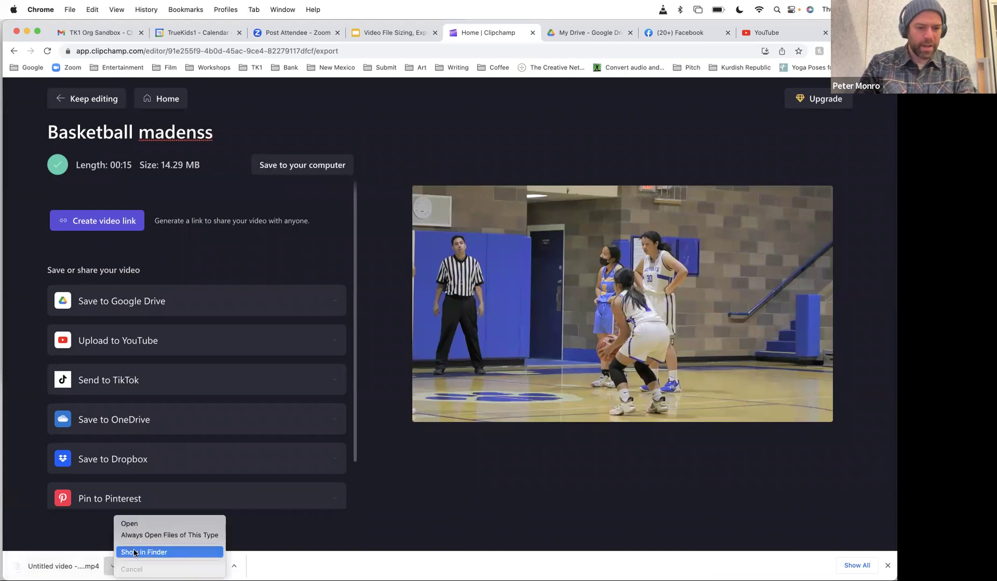
pyautogui.click(134, 552)
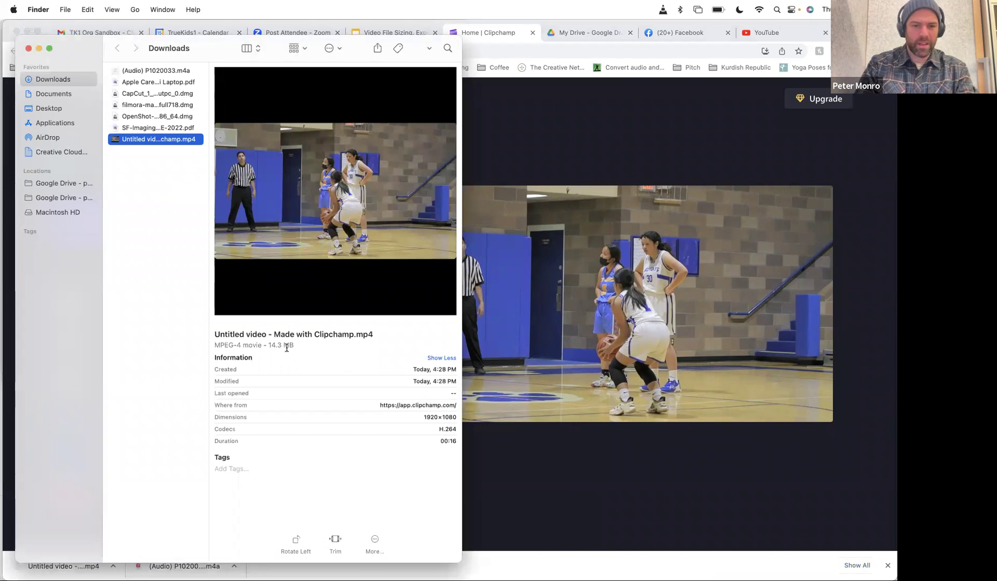
pyautogui.press('space')
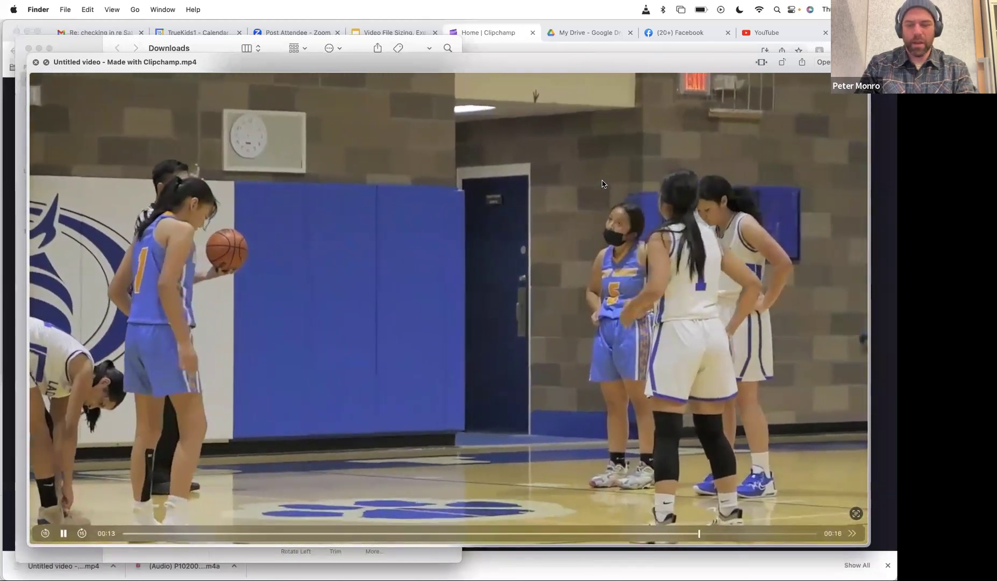
pyautogui.press('space')
pyautogui.click(607, 142)
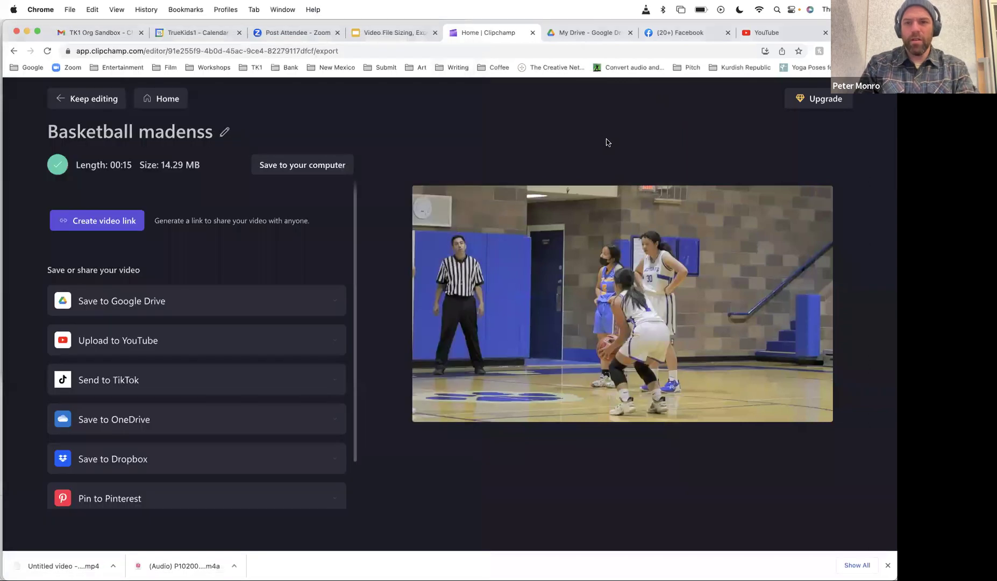
# Return to editing, delete the P1020033.MOV clip from the timeline, and export the remaining video as a GIF
pyautogui.click(396, 33)
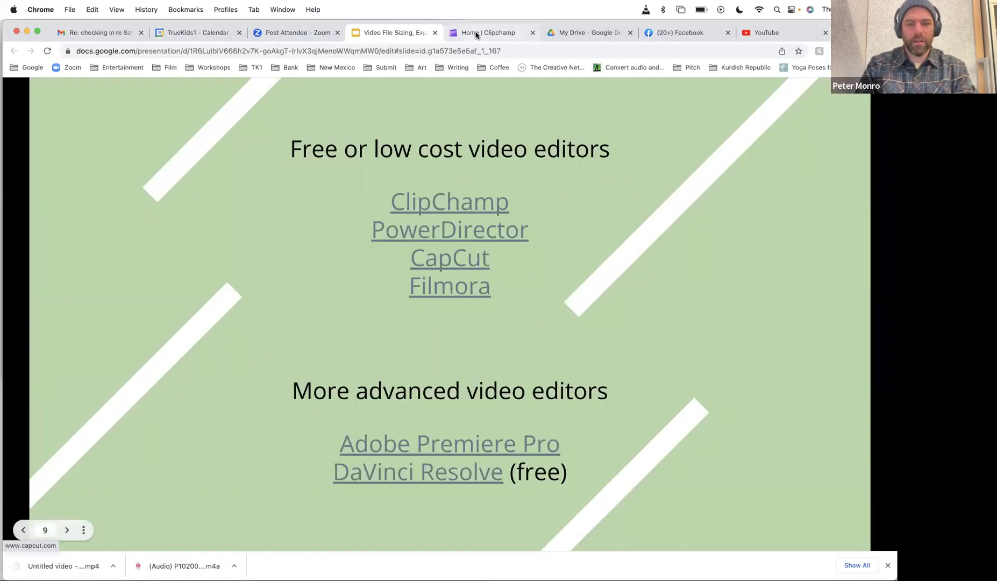
pyautogui.click(476, 35)
pyautogui.click(86, 98)
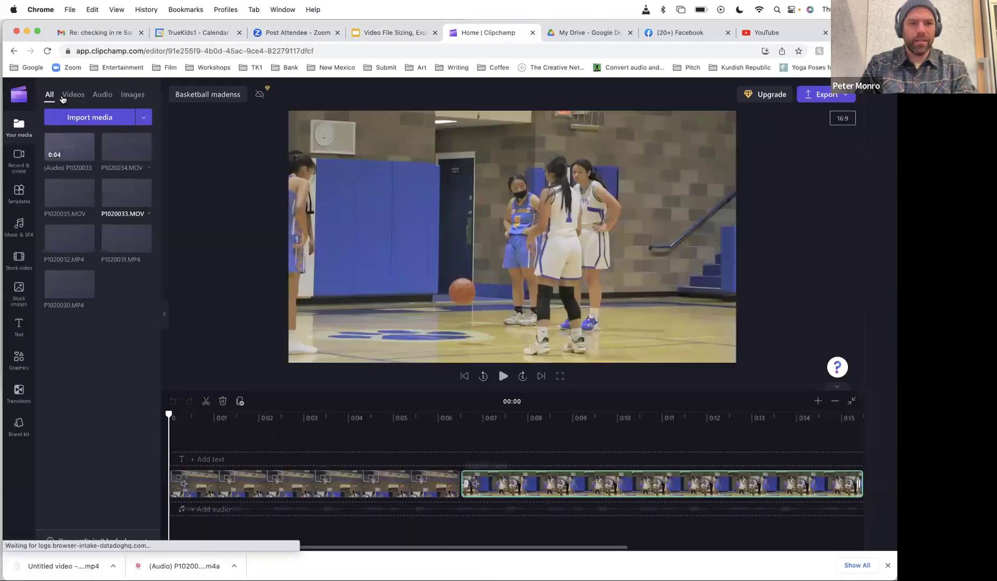
pyautogui.click(845, 97)
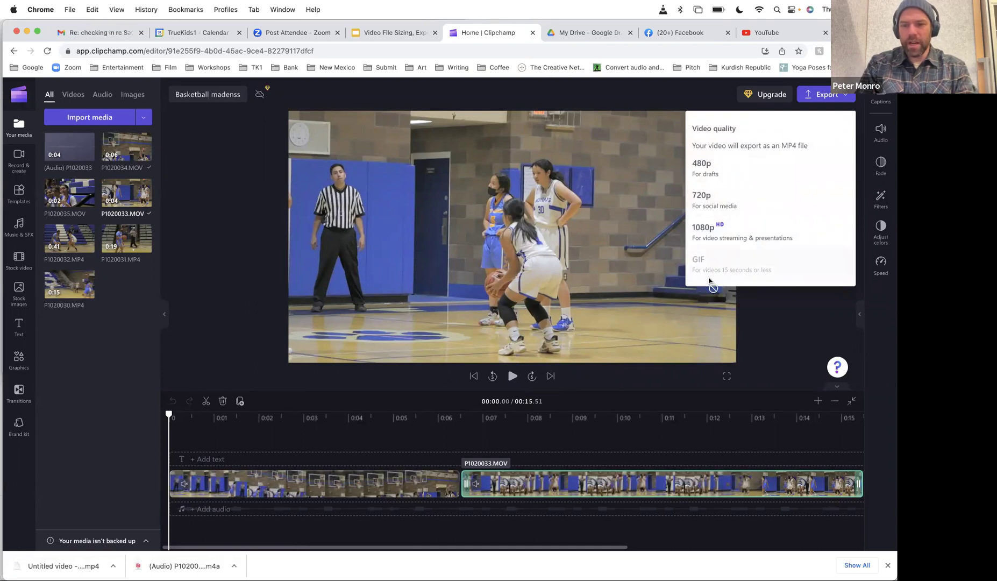
pyautogui.press('Delete')
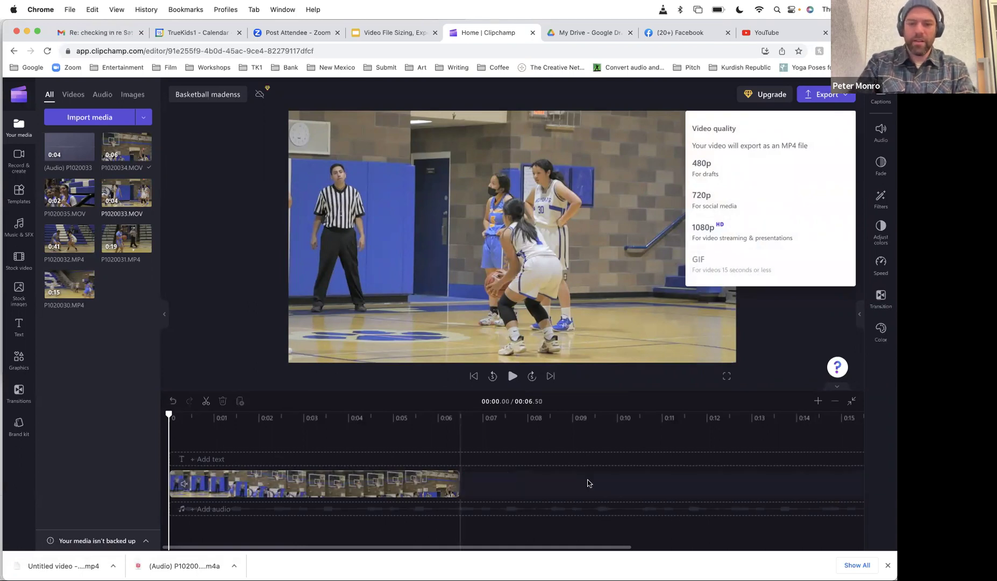
pyautogui.click(727, 265)
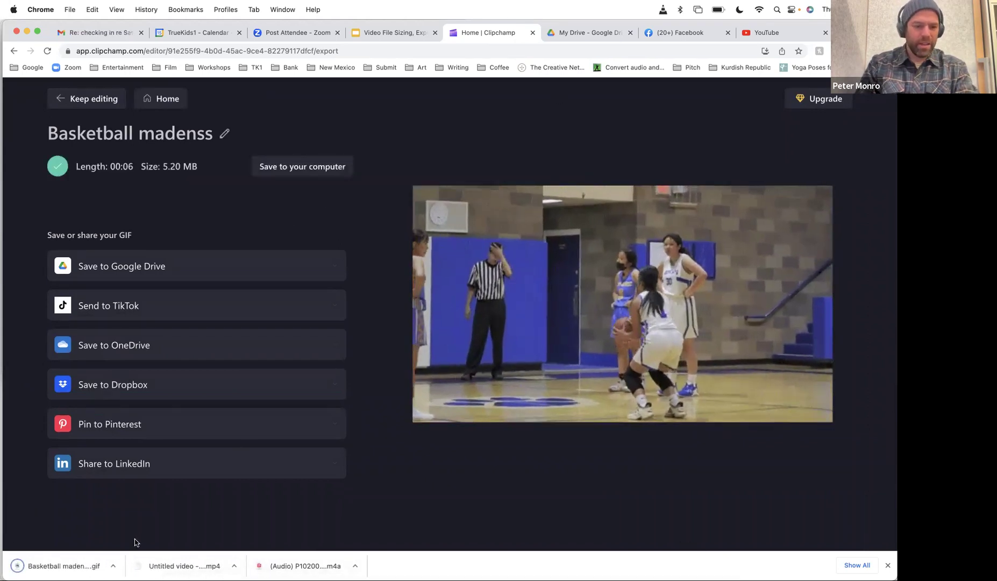
# Show the exported GIF in Finder, view it in a quick preview, and return to the browser's export page
pyautogui.click(113, 566)
pyautogui.click(142, 549)
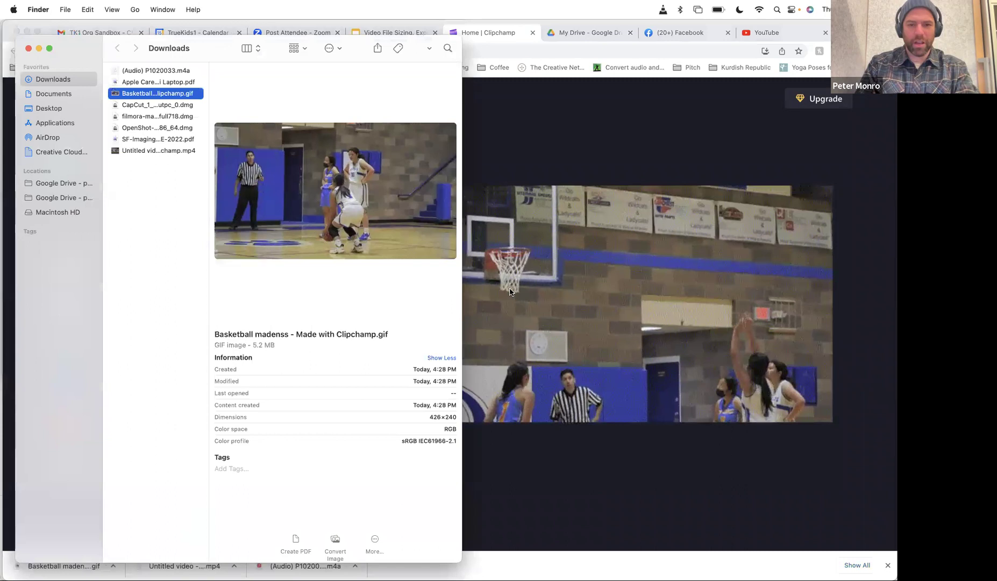
pyautogui.press('space')
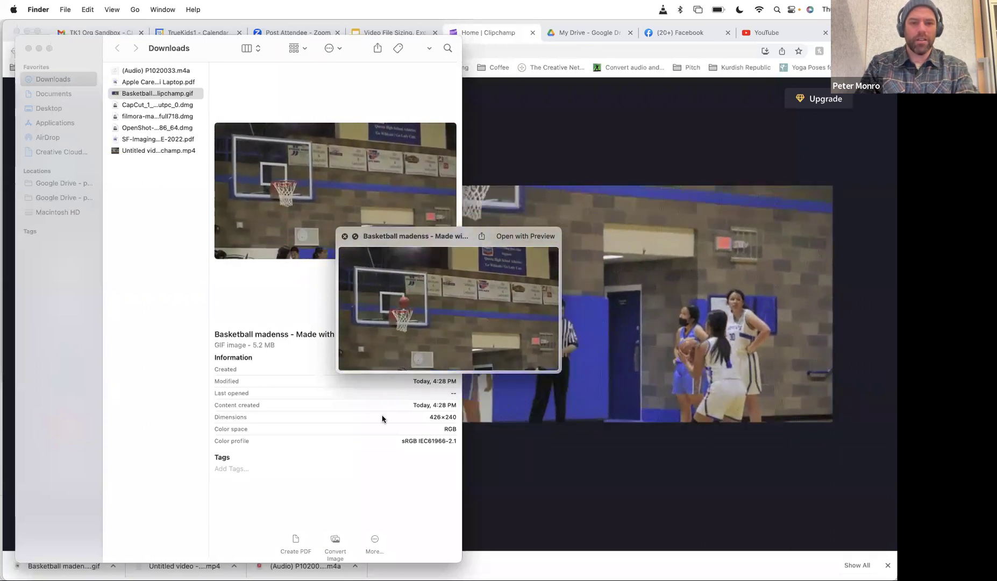
pyautogui.press('space')
pyautogui.click(591, 125)
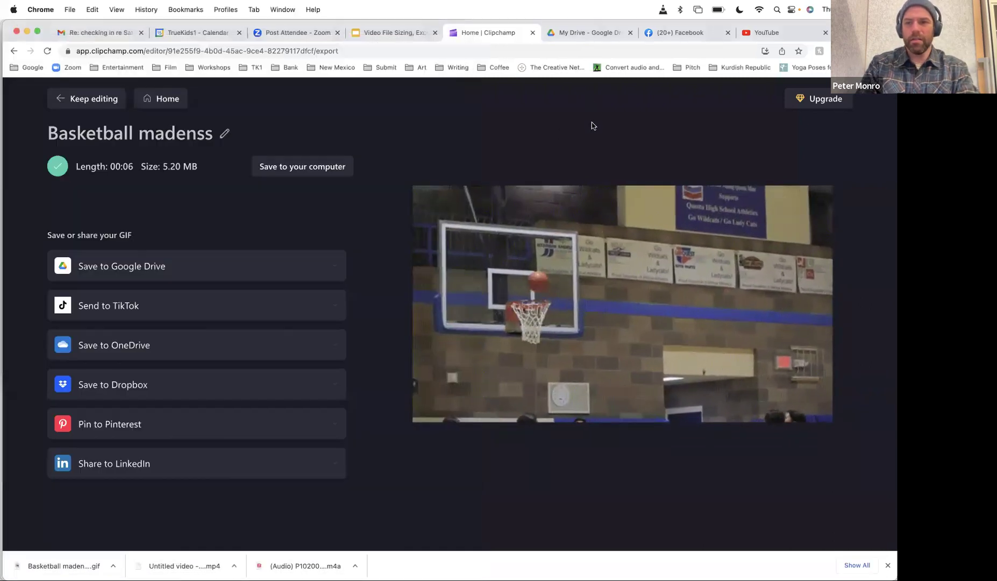
# Close the Clipchamp page, open the PowerDirector link from the video editors slide, and dismiss the PowerDirector 365 Business banner
pyautogui.click(532, 34)
pyautogui.click(478, 223)
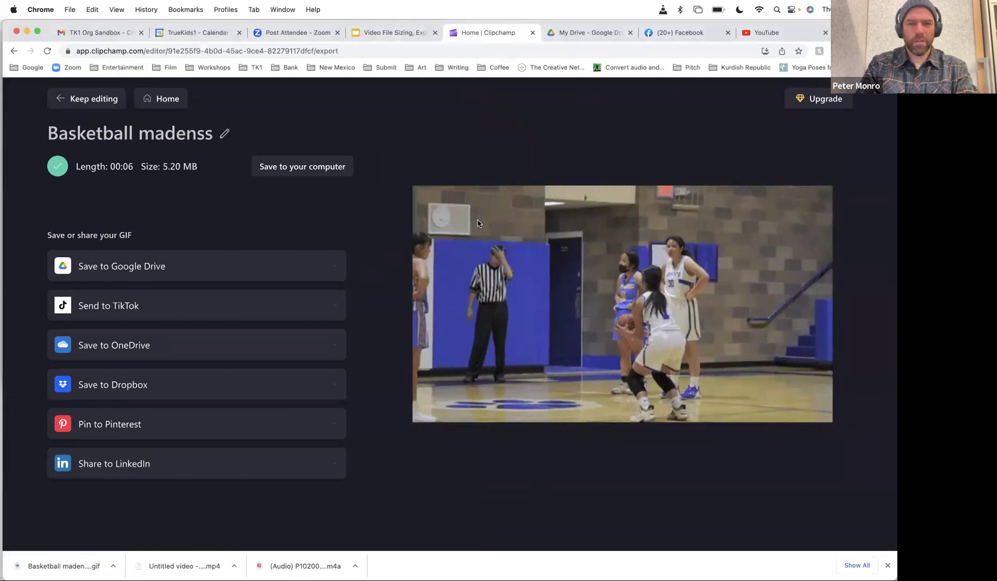
pyautogui.click(464, 232)
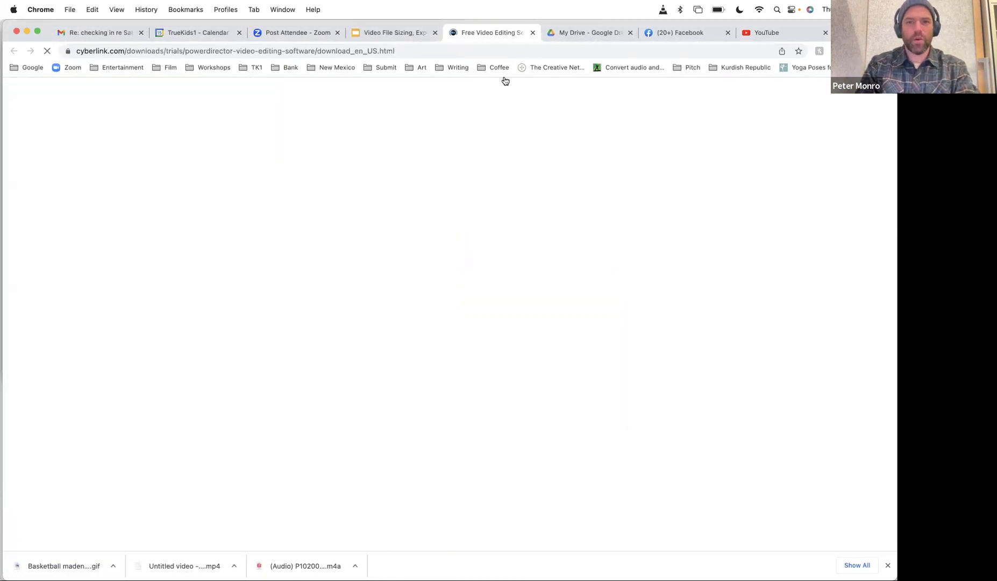
pyautogui.moveTo(491, 95)
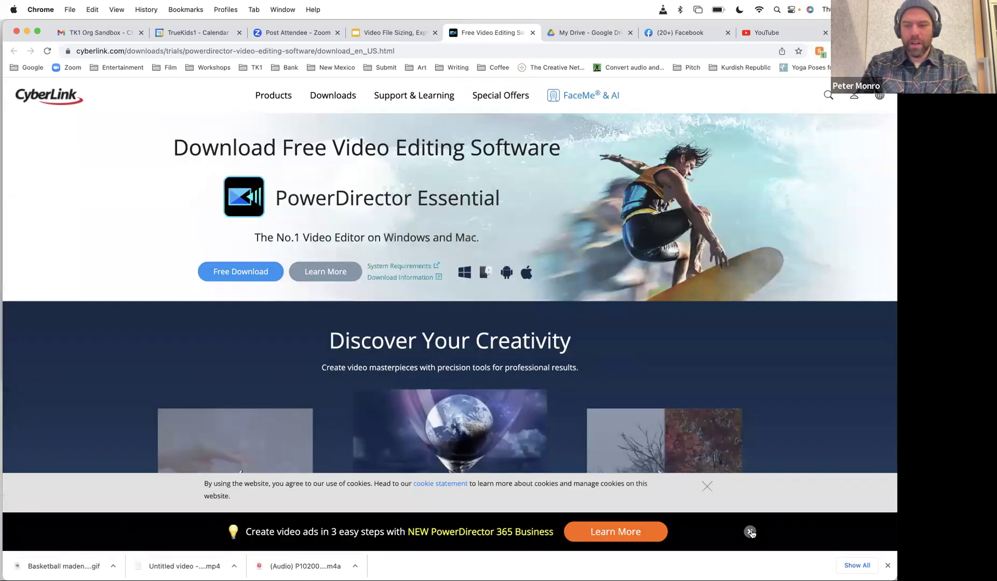
pyautogui.click(750, 532)
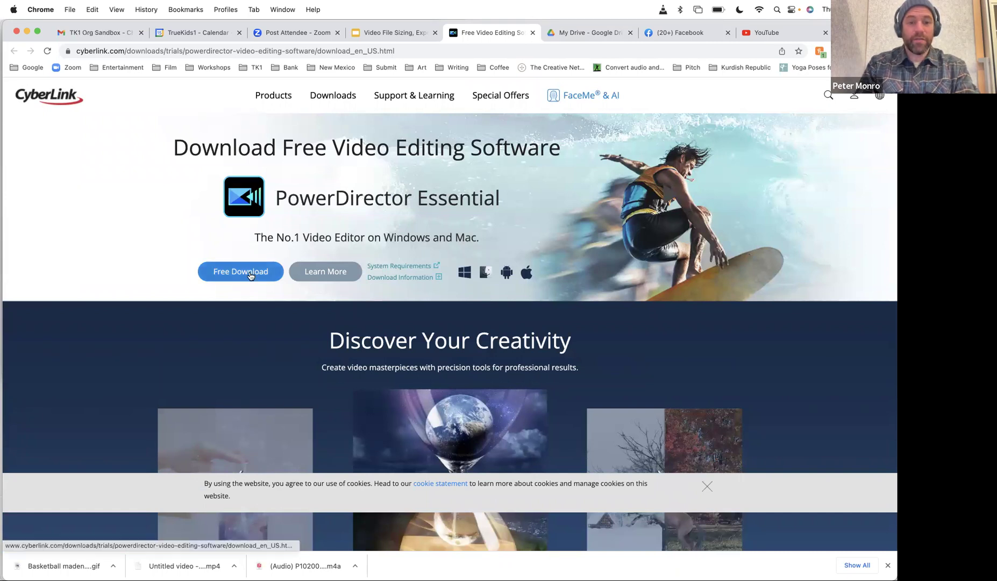
# Find PowerDirector Essential among the installed applications and launch it with a new untitled project
pyautogui.moveTo(272, 559)
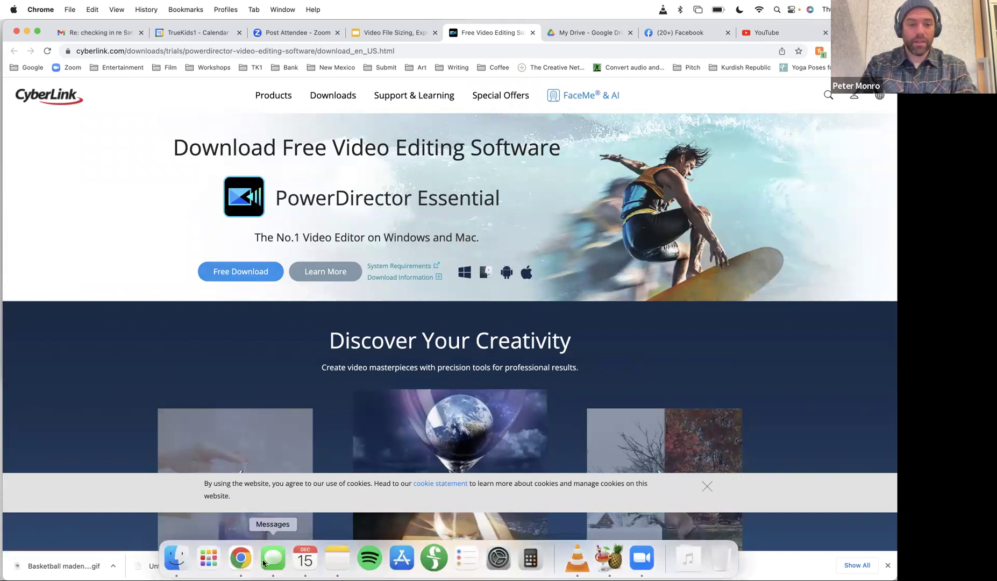
pyautogui.click(208, 560)
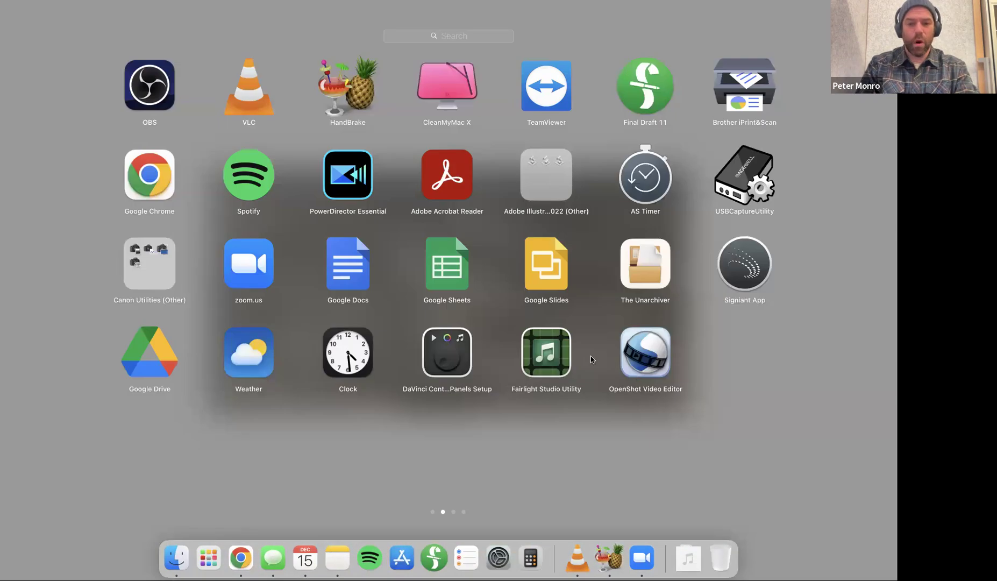
pyautogui.hscroll(2, 591, 359)
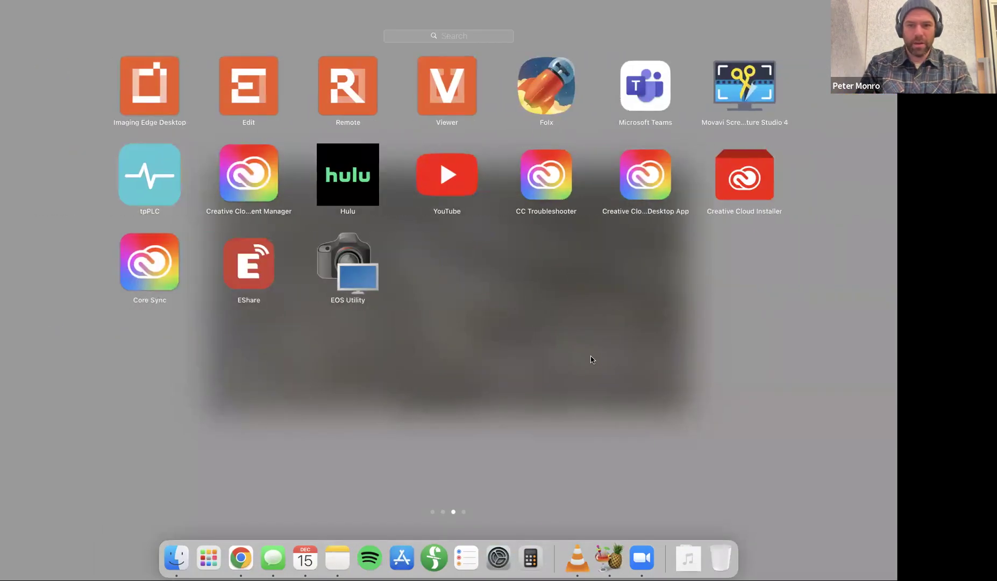
pyautogui.hscroll(-2, 591, 359)
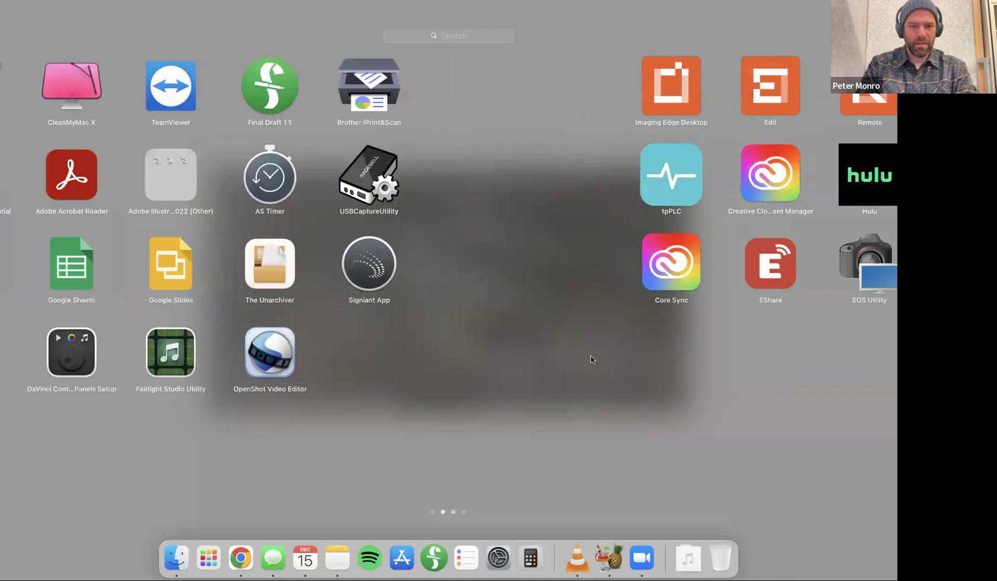
pyautogui.click(341, 180)
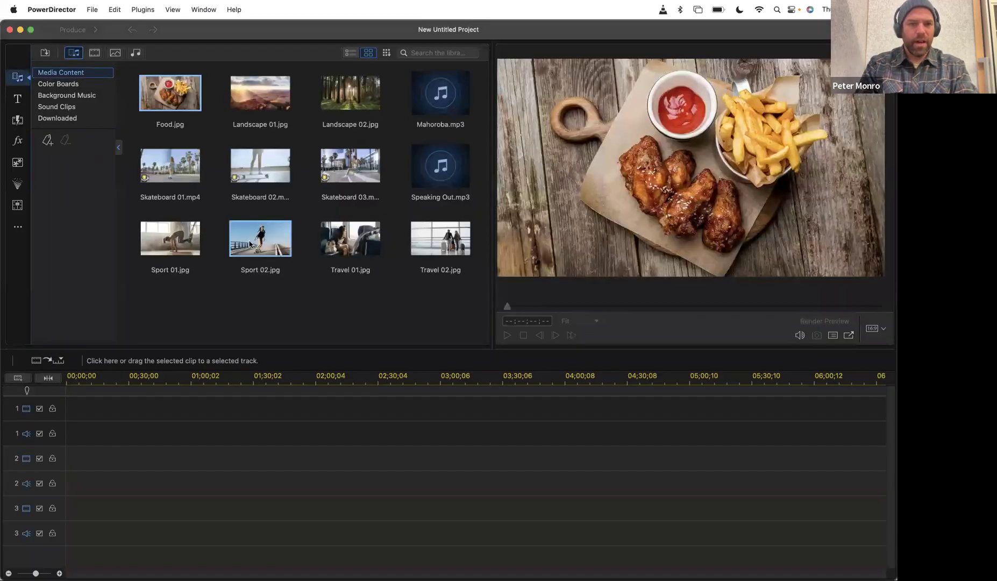
# Remove all the sample photos, videos and music from PowerDirector's media library and slightly stretch the timeline scale
pyautogui.moveTo(449, 310); pyautogui.dragTo(169, 95)
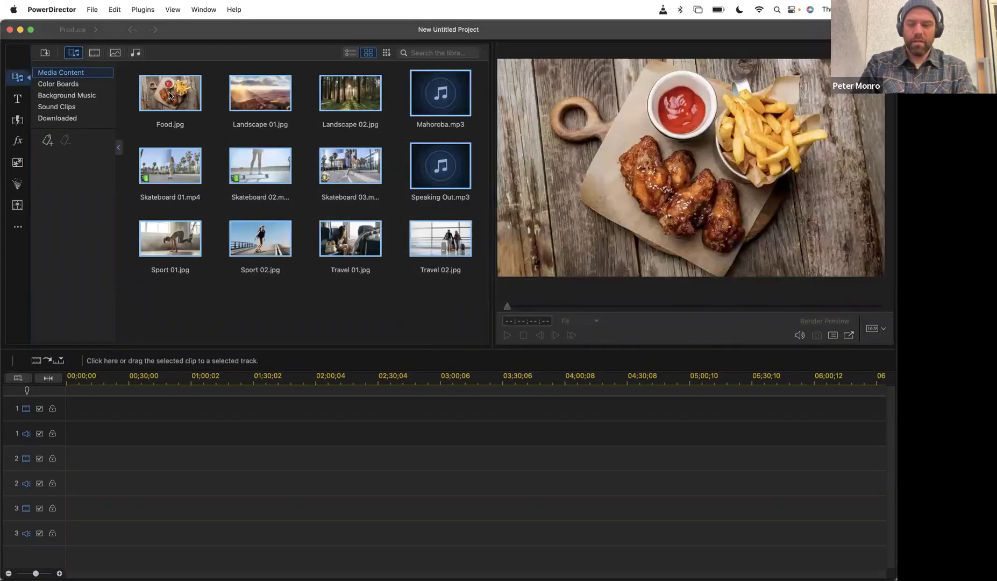
pyautogui.press('Delete')
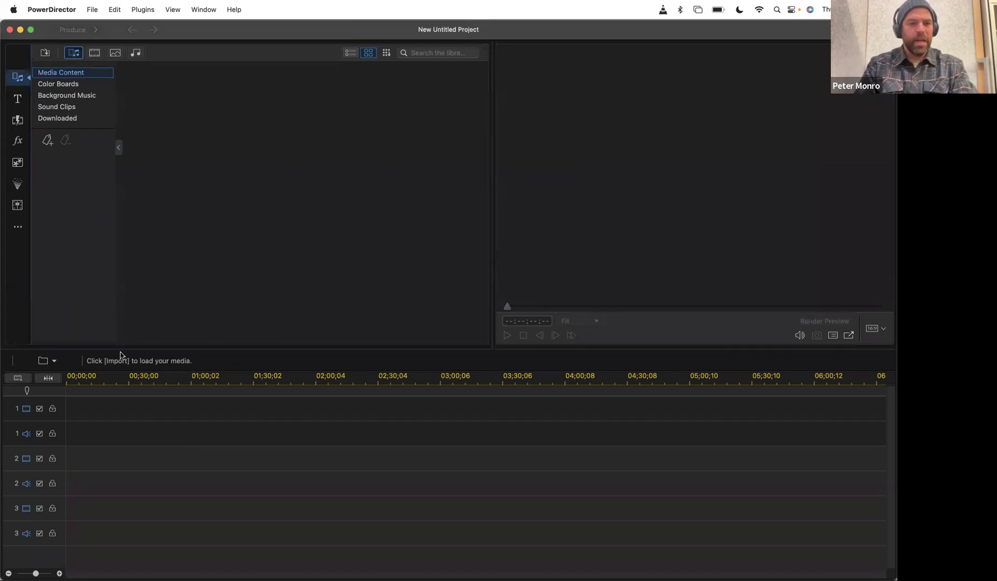
pyautogui.moveTo(100, 372); pyautogui.dragTo(122, 378)
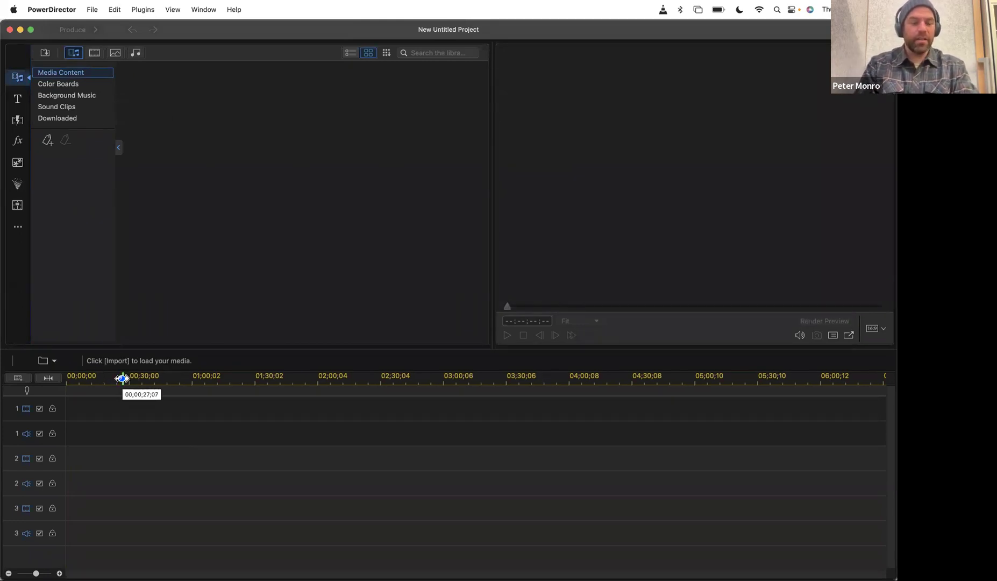
# Switch to Finder, move the Downloads window aside, and open the Tree Lighting iPhone folder on the Desktop
pyautogui.click(160, 556)
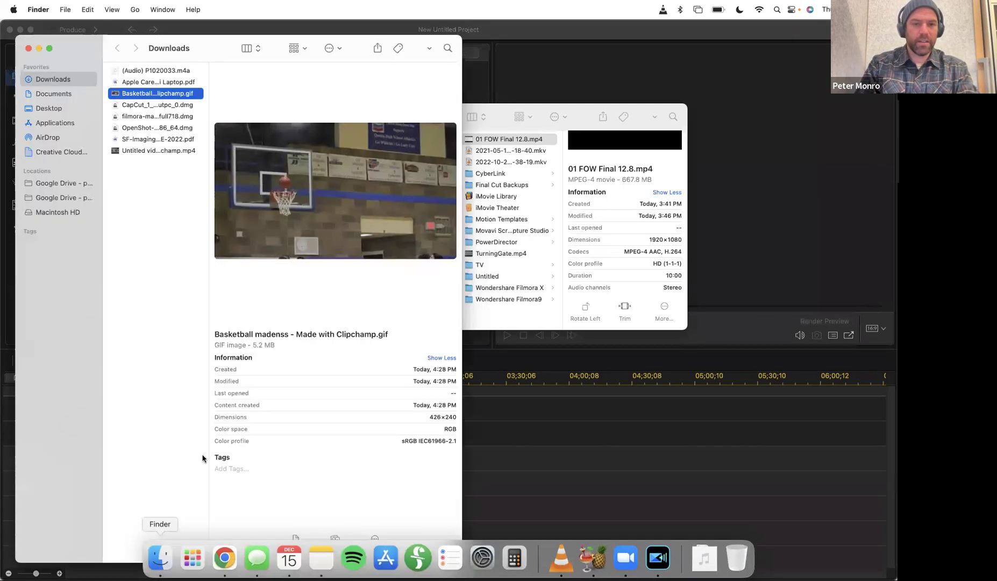
pyautogui.moveTo(197, 48); pyautogui.dragTo(494, 45)
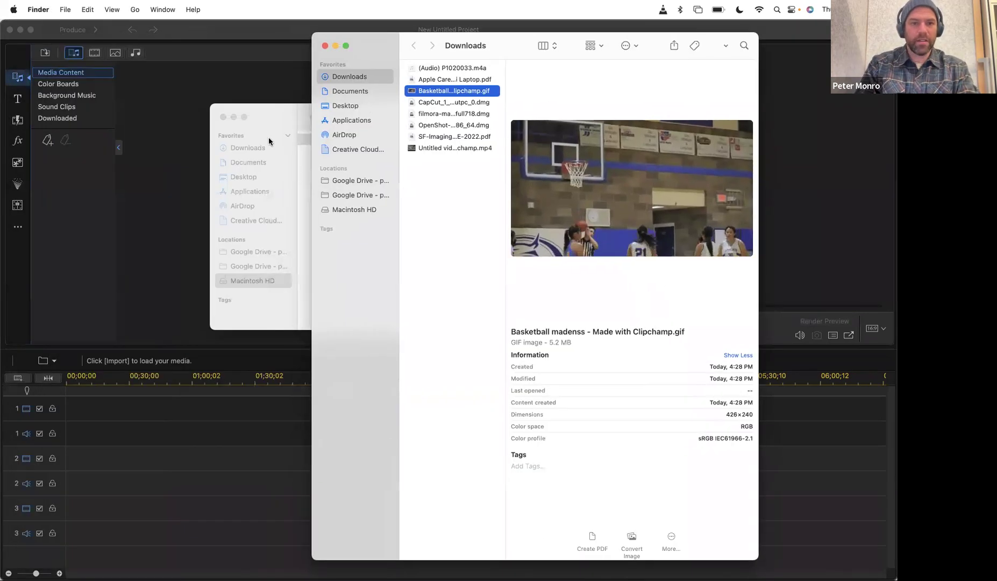
pyautogui.click(263, 125)
pyautogui.hscroll(-5, 394, 178)
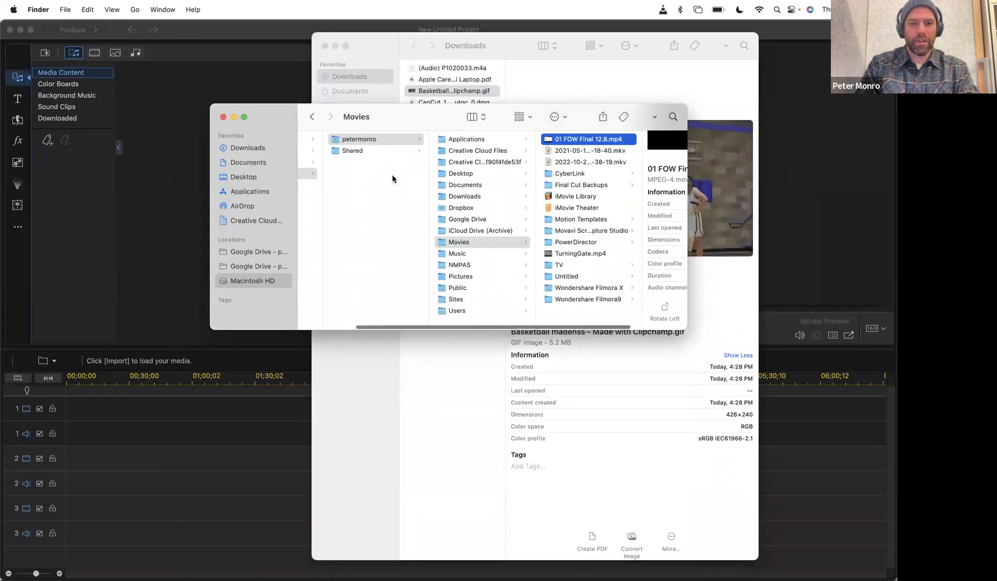
pyautogui.click(255, 177)
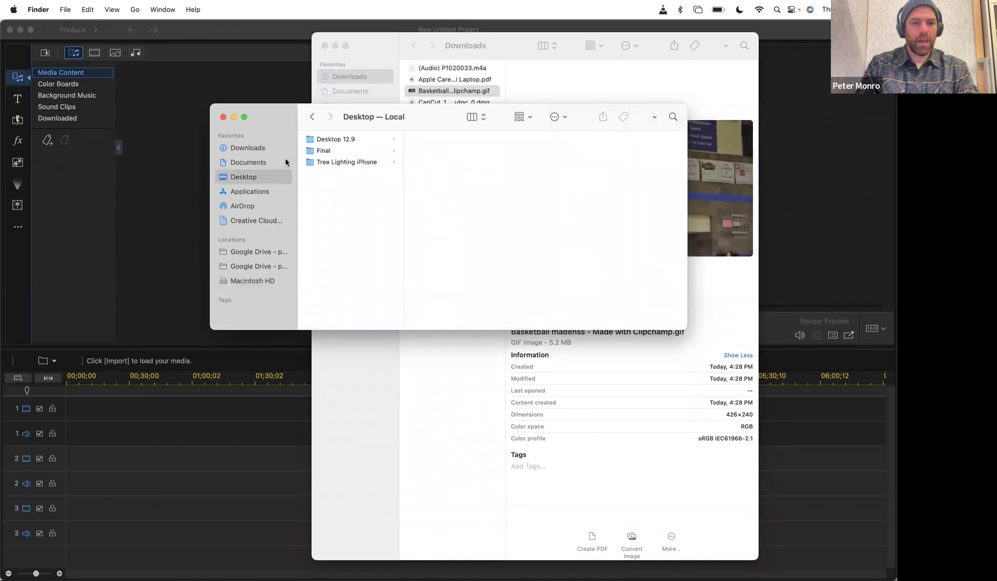
pyautogui.click(350, 162)
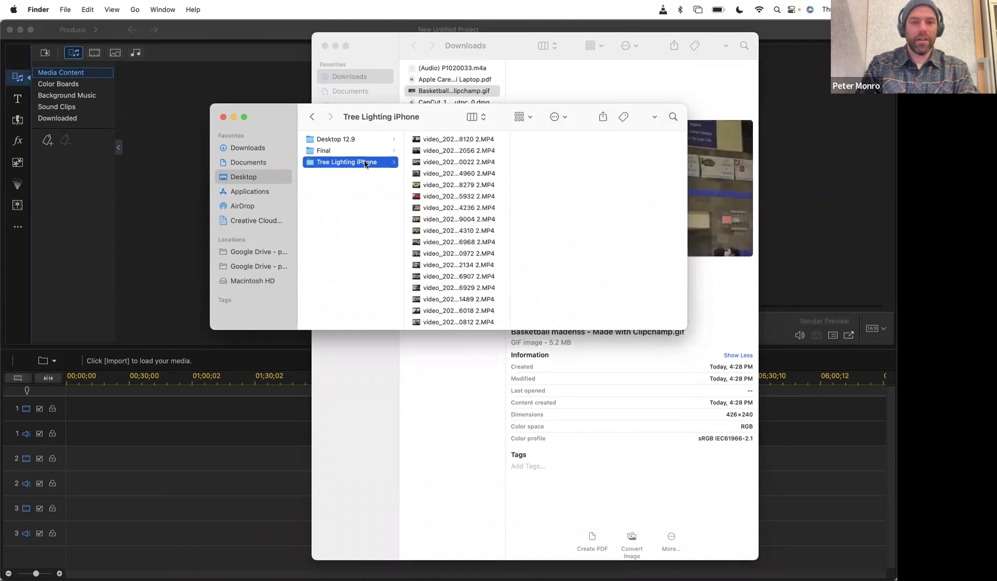
# Select the first eleven videos in the Tree Lighting iPhone folder and import them into PowerDirector's media library
pyautogui.click(451, 139)
pyautogui.keyDown('shift'); pyautogui.click(433, 254); pyautogui.keyUp('shift')
pyautogui.moveTo(437, 217); pyautogui.dragTo(209, 161)
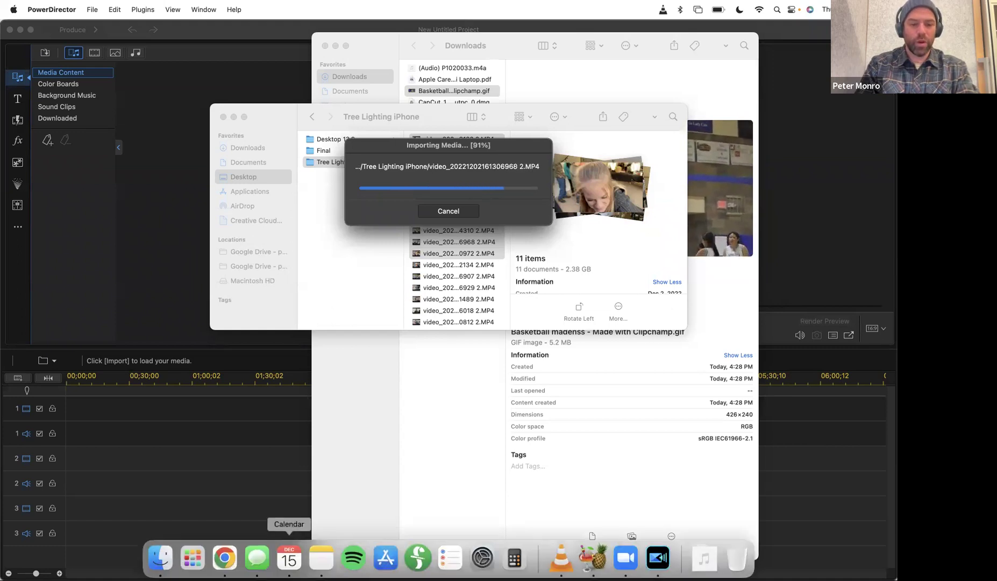
# Switch to Chrome, look up the PowerDirector 365 for Mac subscription plans on CyberLink's site, and close the pricing page
pyautogui.click(196, 558)
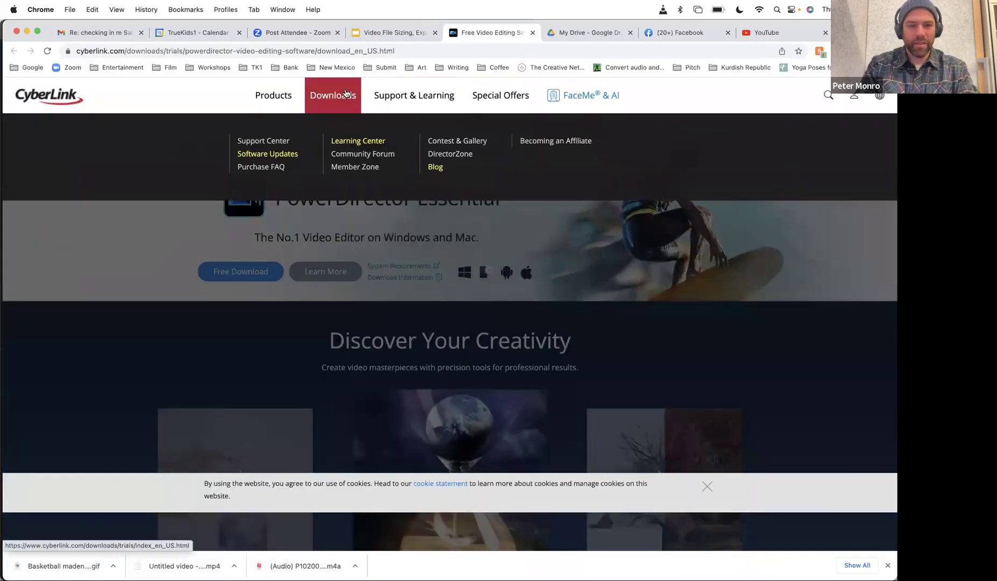
pyautogui.moveTo(281, 97)
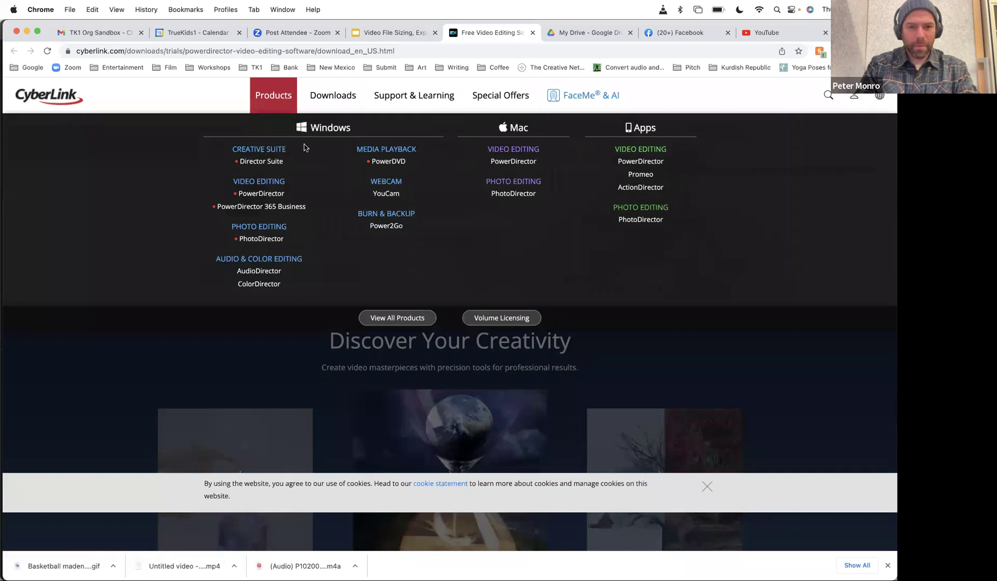
pyautogui.click(511, 161)
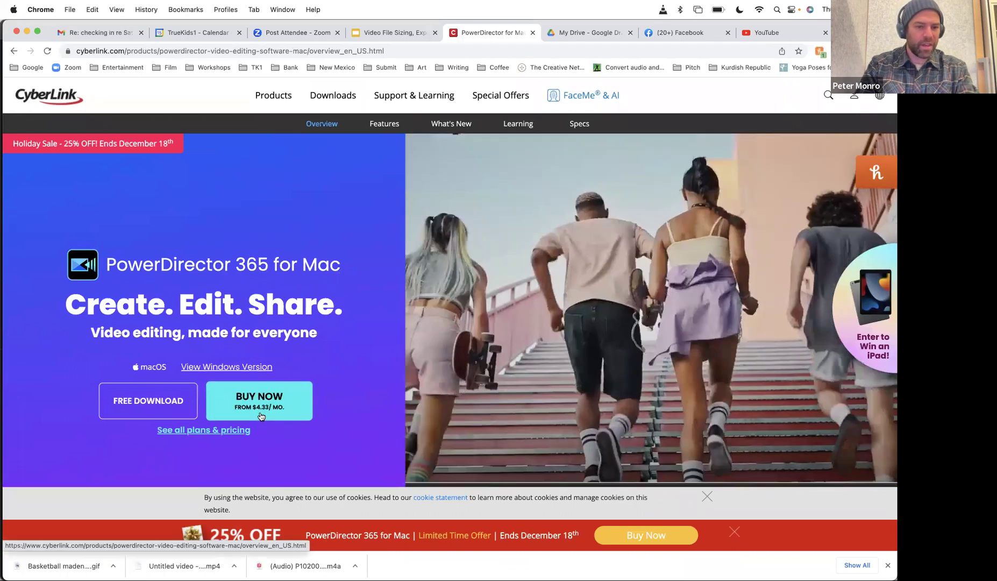
pyautogui.click(260, 414)
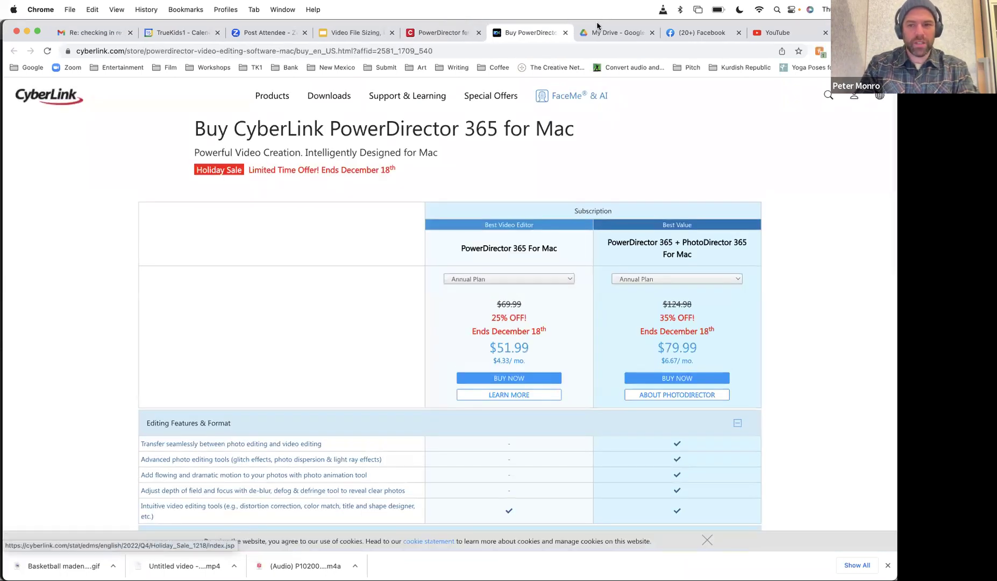
pyautogui.scroll(-2, 575, 257)
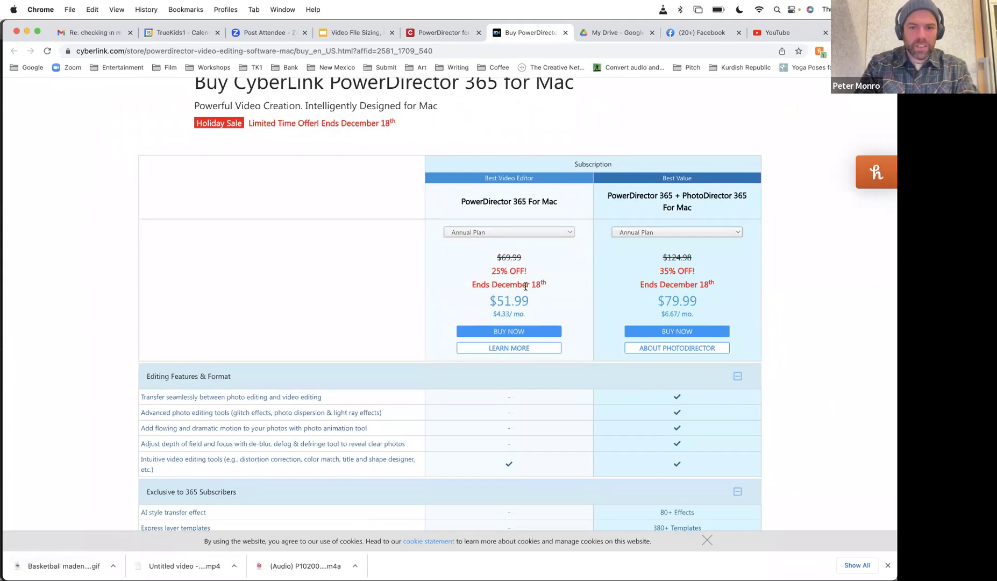
pyautogui.click(565, 34)
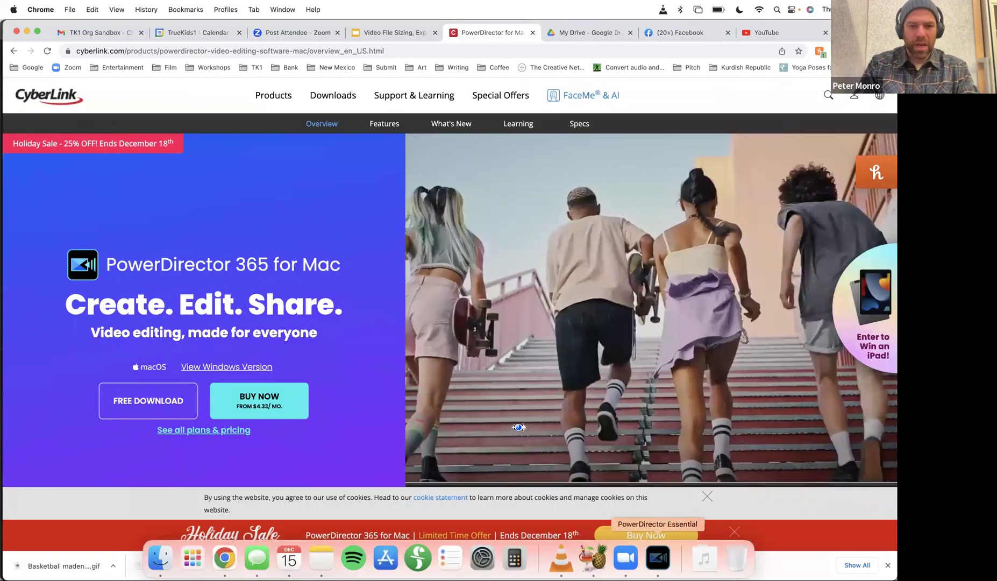
# Return to PowerDirector and preview the first imported Santa clip up to about 2 seconds 18 frames
pyautogui.click(659, 554)
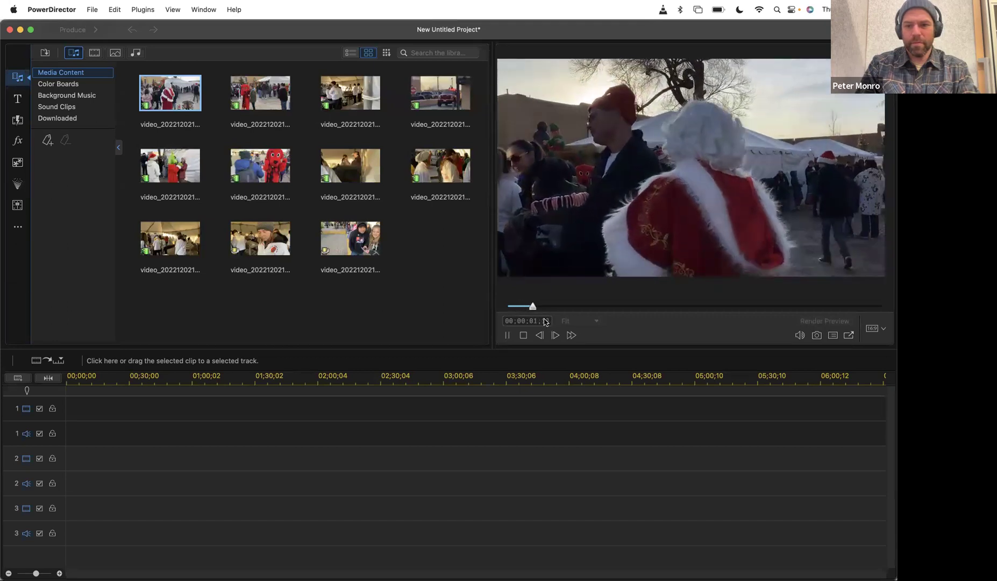
pyautogui.moveTo(569, 306)
pyautogui.mouseDown()
pyautogui.moveTo(752, 299)
pyautogui.moveTo(557, 293)
pyautogui.mouseUp()
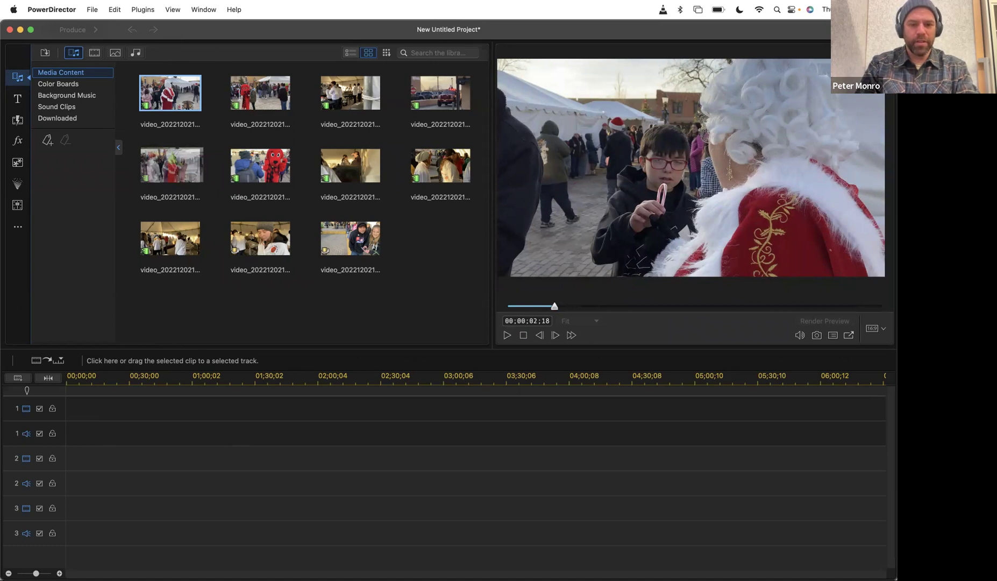
pyautogui.moveTo(659, 576)
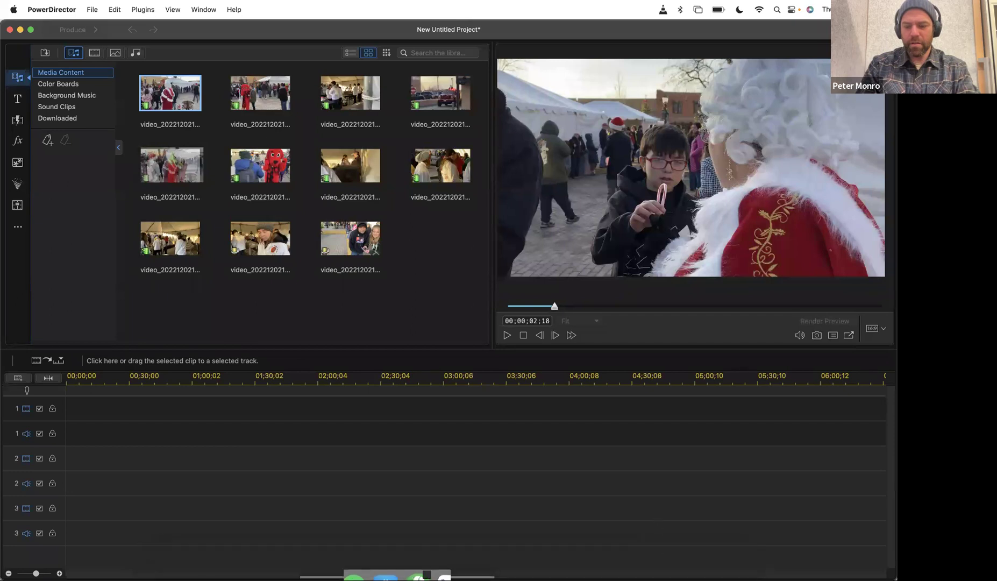
pyautogui.click(659, 564)
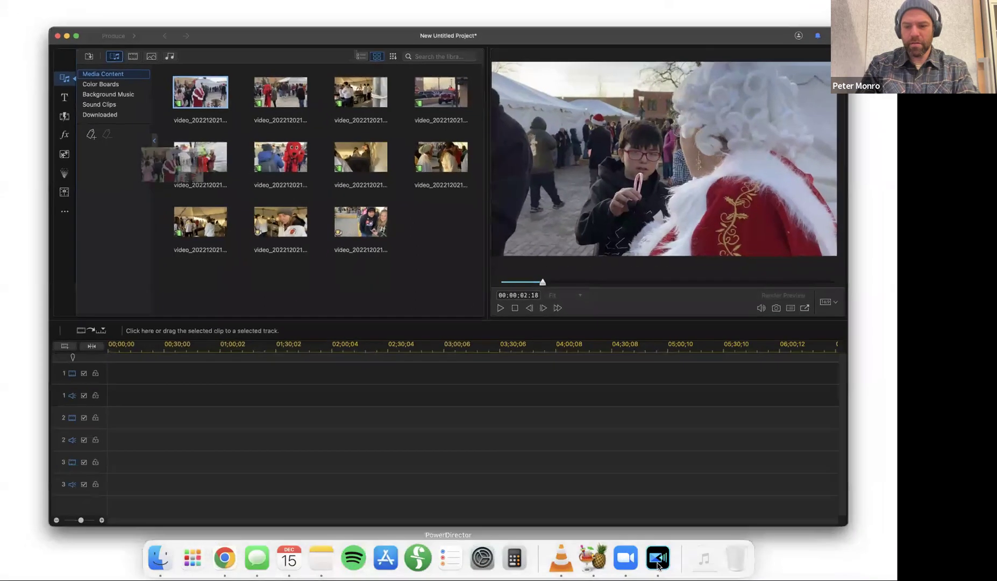
pyautogui.click(646, 434)
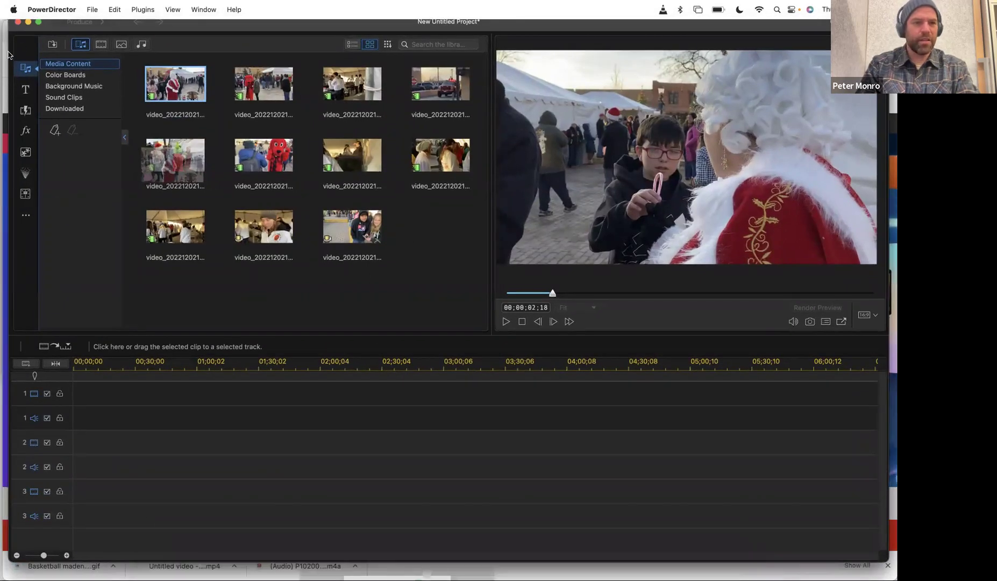
# Force quit the unresponsive PowerDirector from Finder, close the Force Quit Applications window, and relaunch PowerDirector with a new untitled project
pyautogui.press('super+Tab')
pyautogui.press('super+Tab')
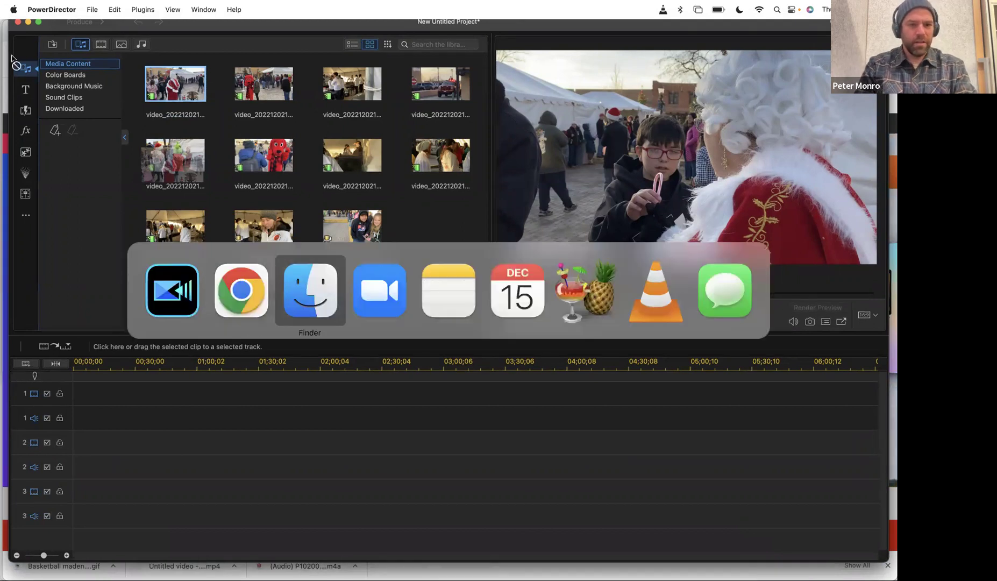
pyautogui.click(14, 9)
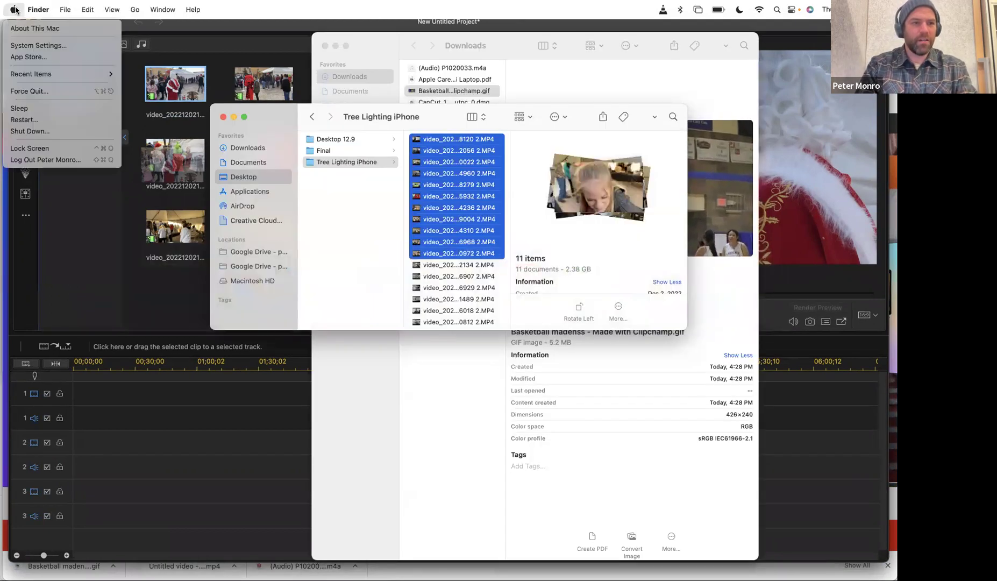
pyautogui.click(33, 91)
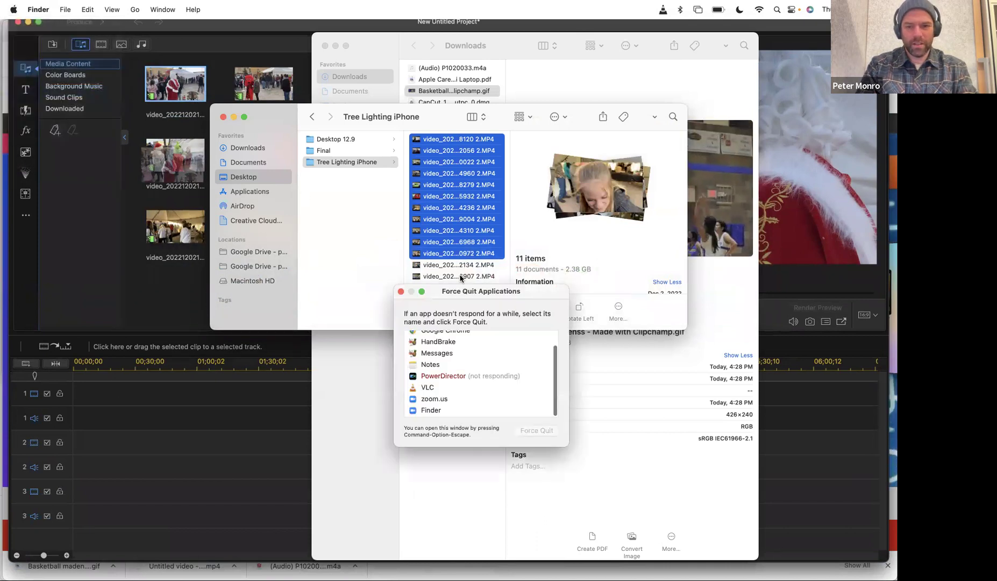
pyautogui.click(444, 378)
pyautogui.click(538, 432)
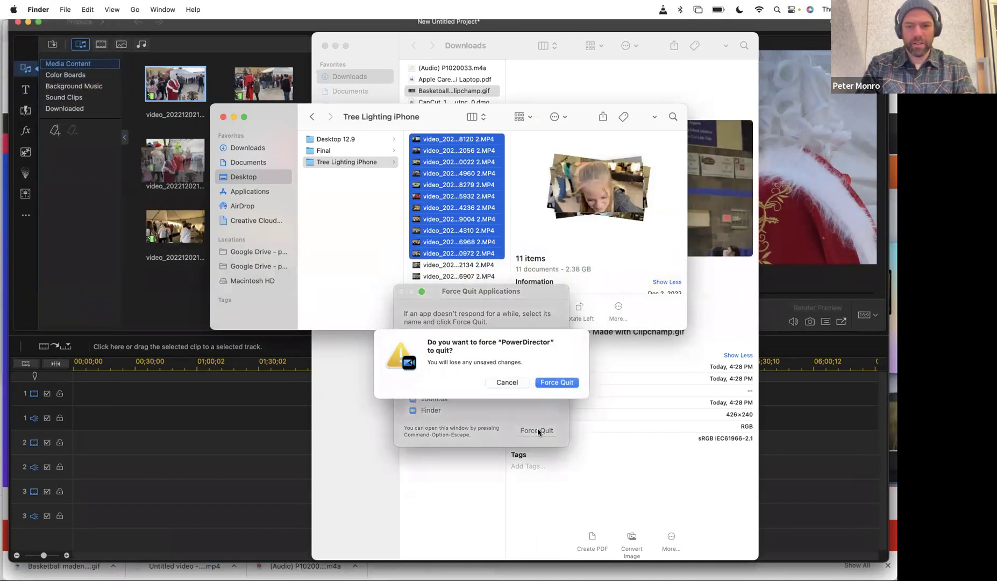
pyautogui.click(561, 382)
pyautogui.moveTo(397, 544)
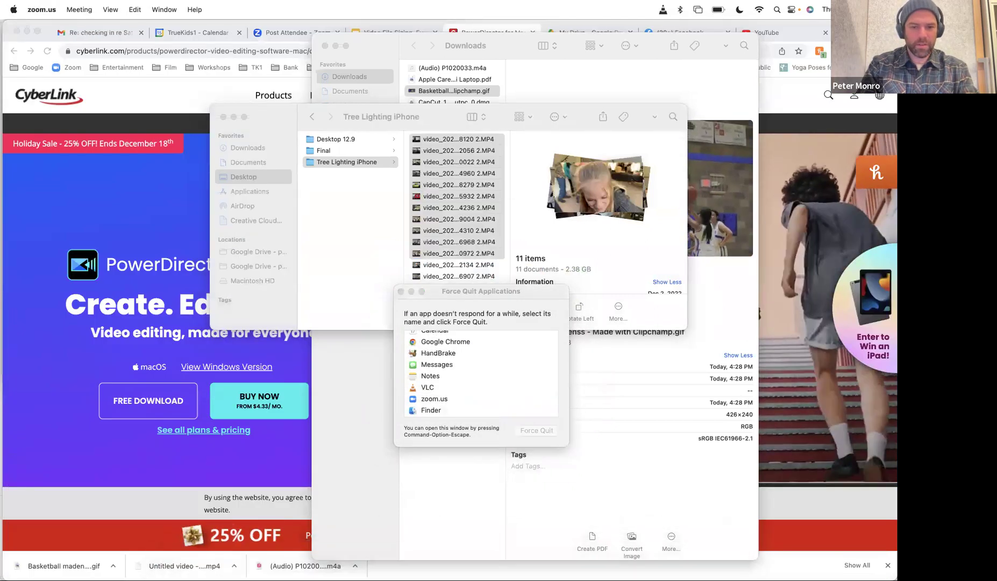
pyautogui.click(401, 291)
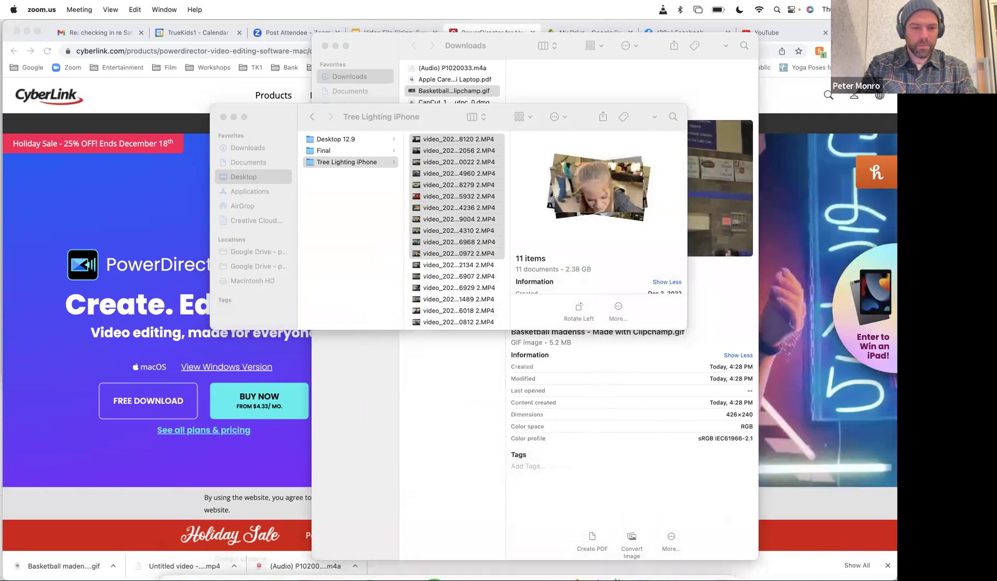
pyautogui.press('F4')
pyautogui.click(360, 177)
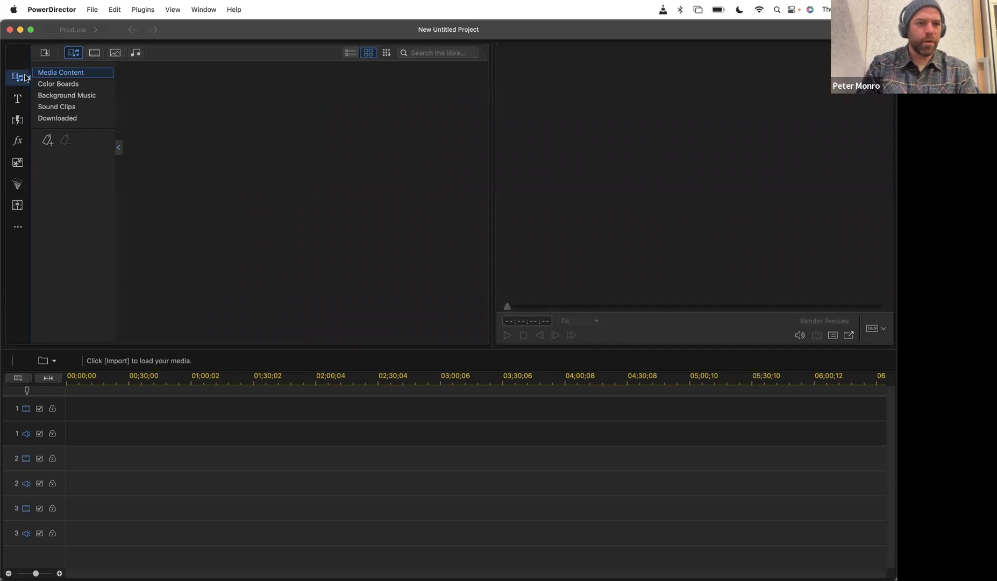
# Look through the library's Color Boards, Background Music, Downloaded and Sound Clips categories
pyautogui.click(67, 84)
pyautogui.click(77, 99)
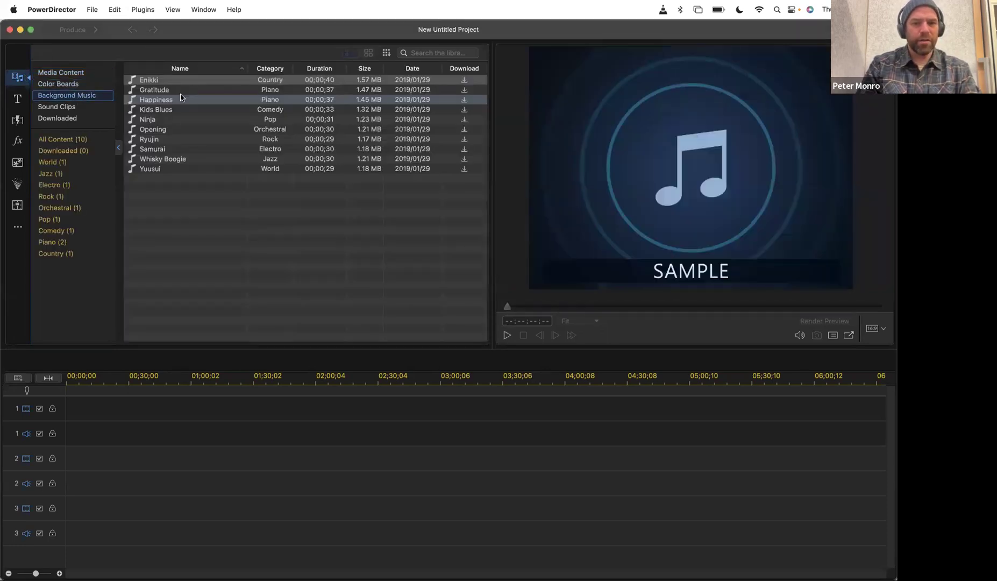
pyautogui.click(92, 140)
pyautogui.click(90, 119)
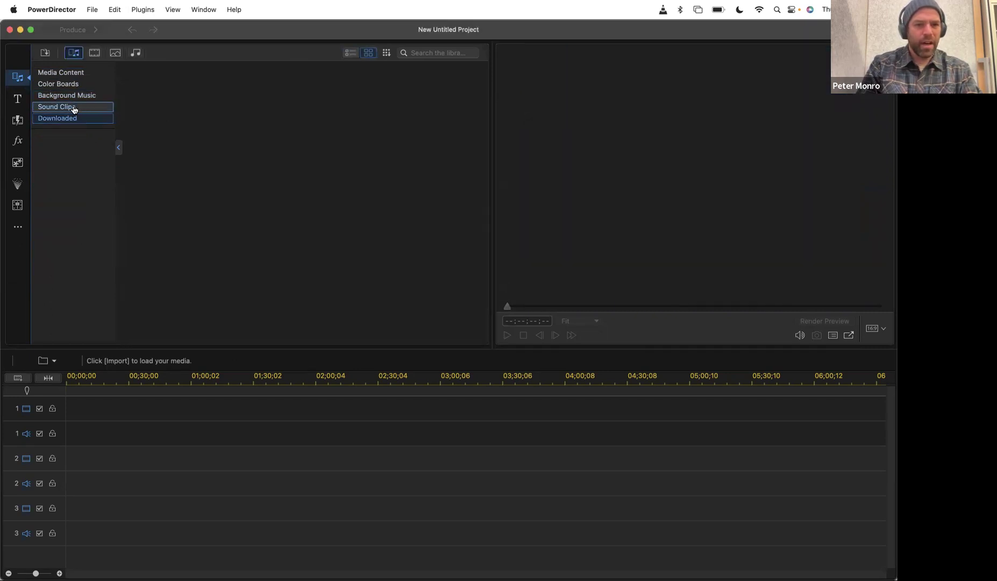
pyautogui.click(74, 108)
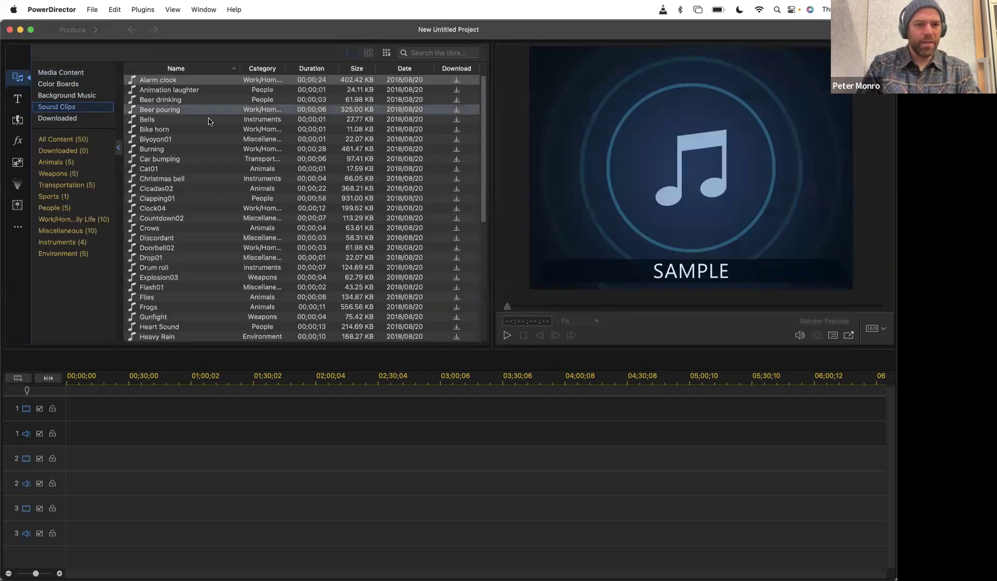
# Browse the titles, transitions, video effects, PiP objects and particles, previewing the Broken Glass and Blur Bar effects
pyautogui.click(17, 100)
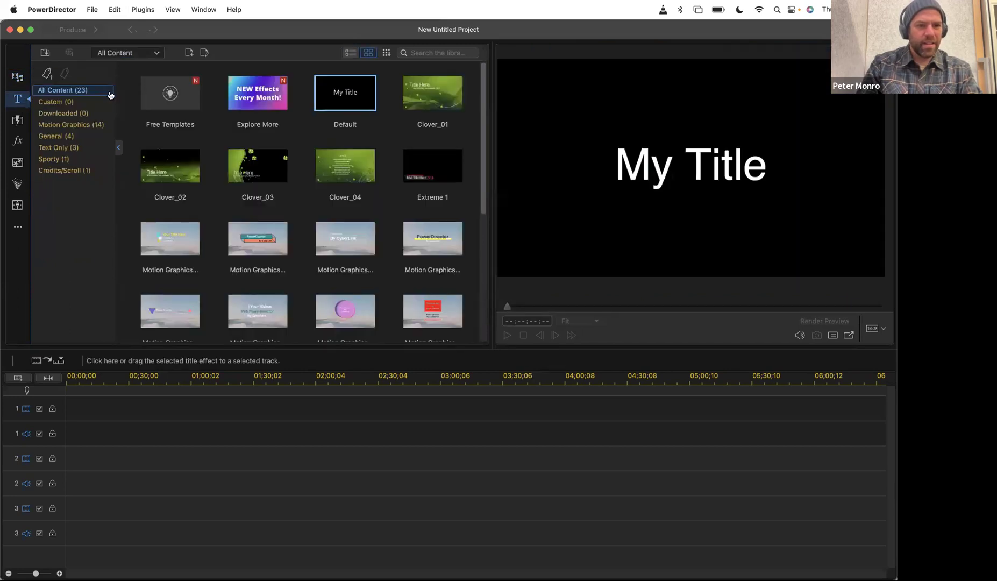
pyautogui.click(17, 122)
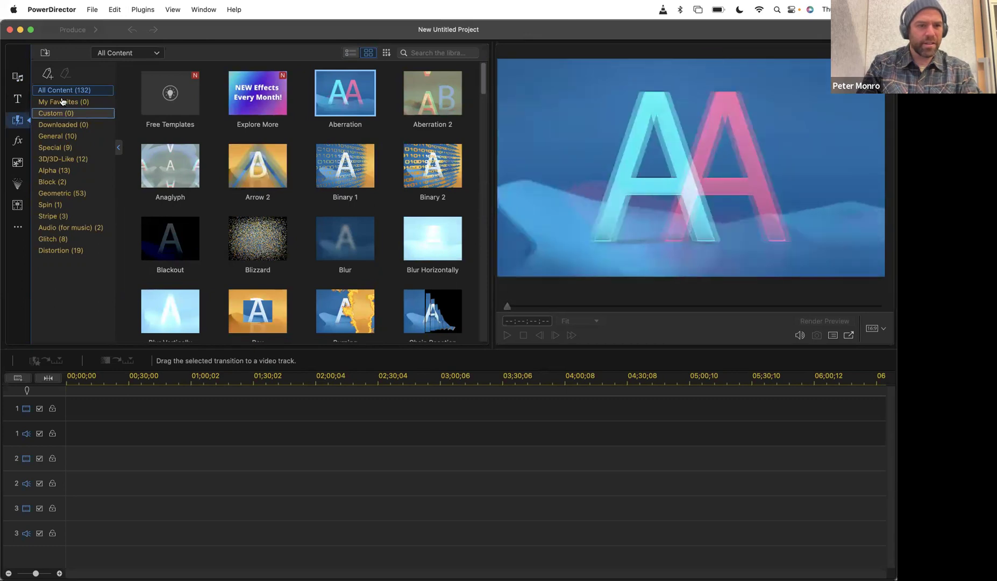
pyautogui.click(19, 141)
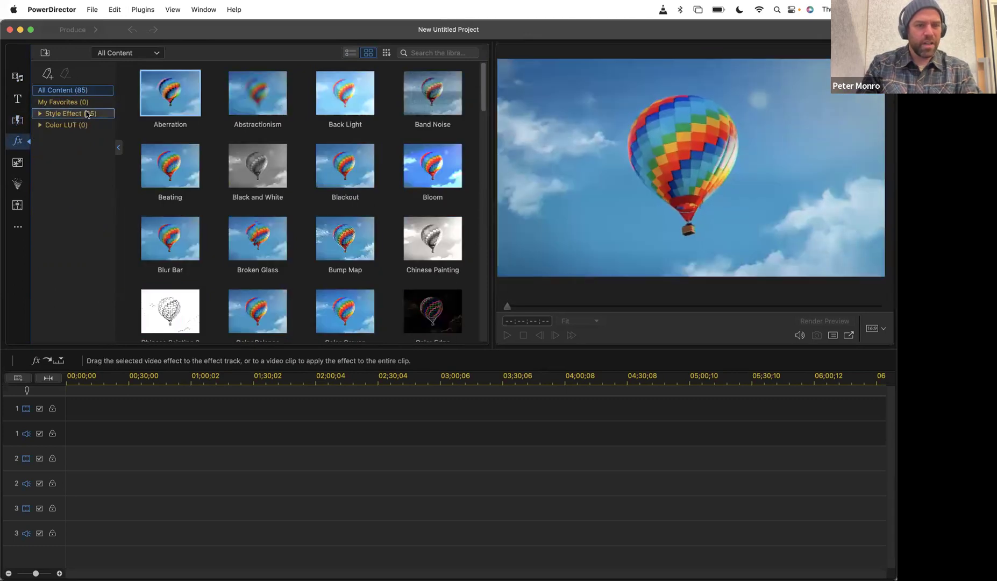
pyautogui.click(266, 237)
pyautogui.click(165, 234)
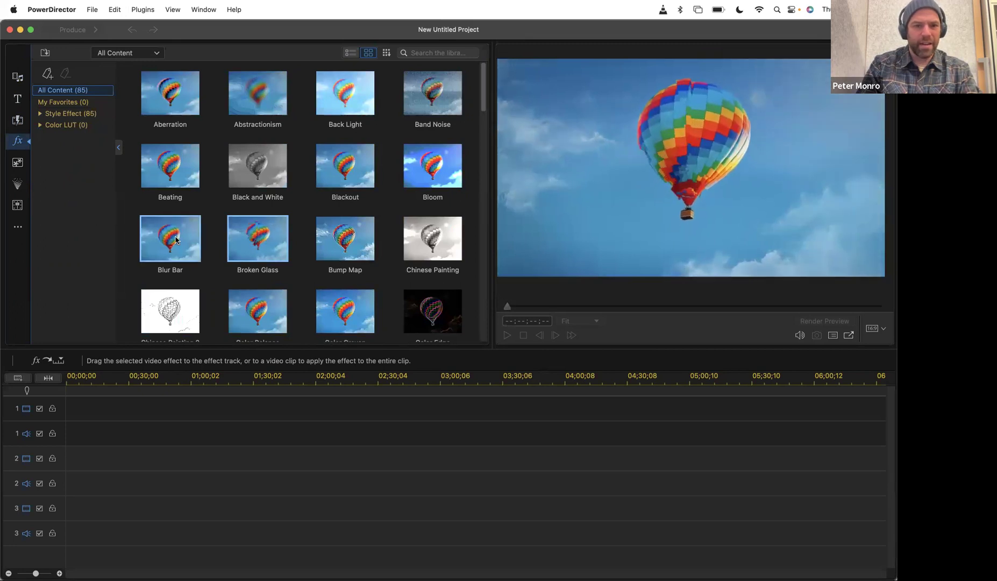
pyautogui.click(16, 163)
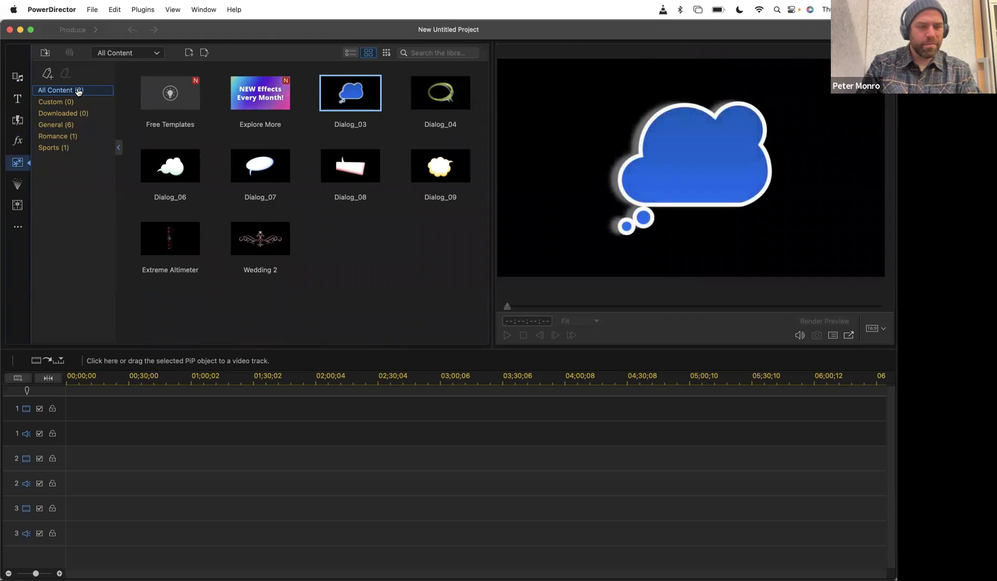
pyautogui.click(17, 185)
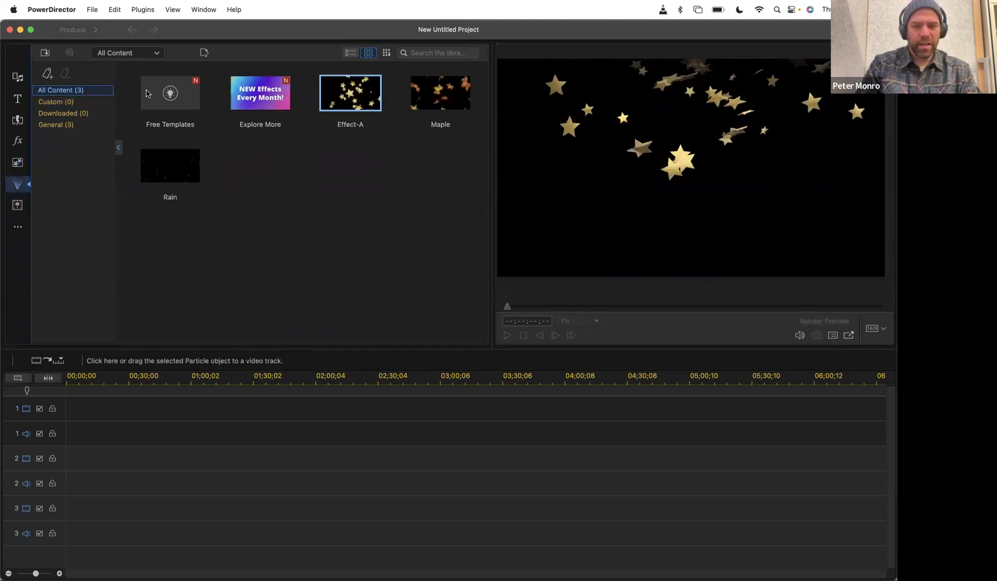
# Import the eleven selected Tree Lighting videos from Finder into Media Content and place the first one at the start of track 1
pyautogui.press('F3')
pyautogui.click(79, 73)
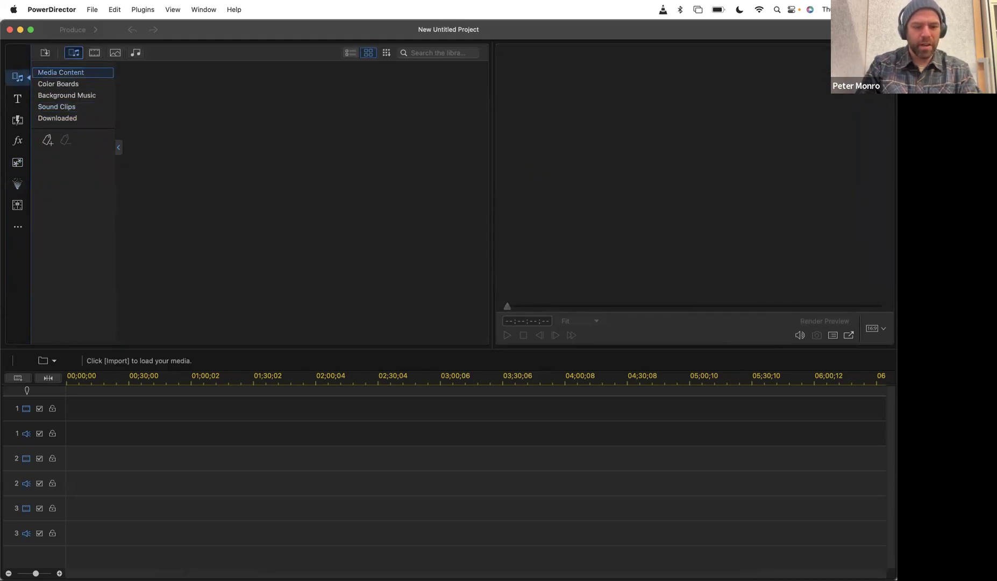
pyautogui.click(158, 557)
pyautogui.moveTo(446, 184); pyautogui.dragTo(160, 151)
pyautogui.moveTo(186, 111); pyautogui.dragTo(70, 425)
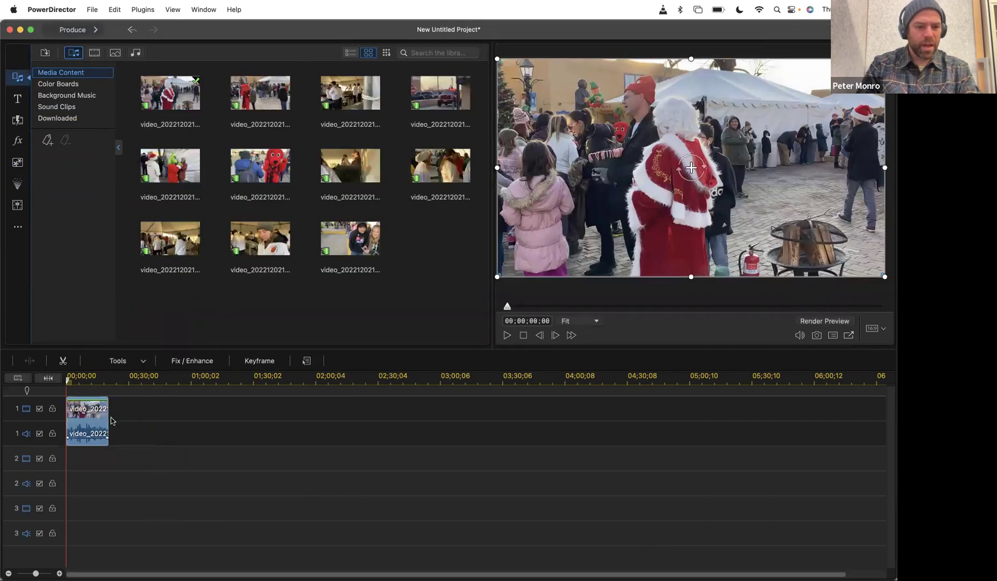
# Add the second and third library videos to the timeline, placing the second on track 2 overlapping the first and the third on track 1
pyautogui.moveTo(254, 97); pyautogui.dragTo(121, 423)
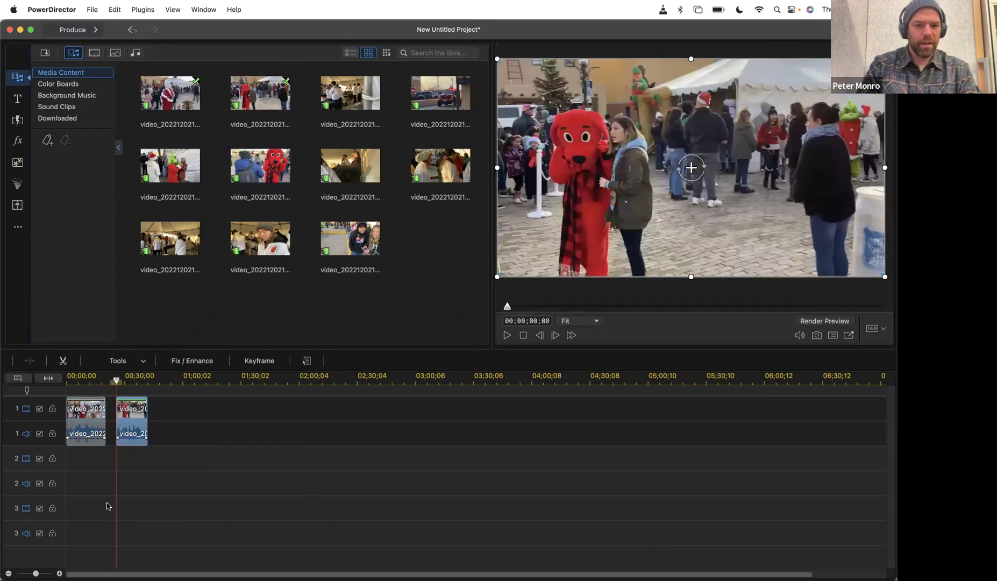
pyautogui.moveTo(350, 99); pyautogui.dragTo(138, 414)
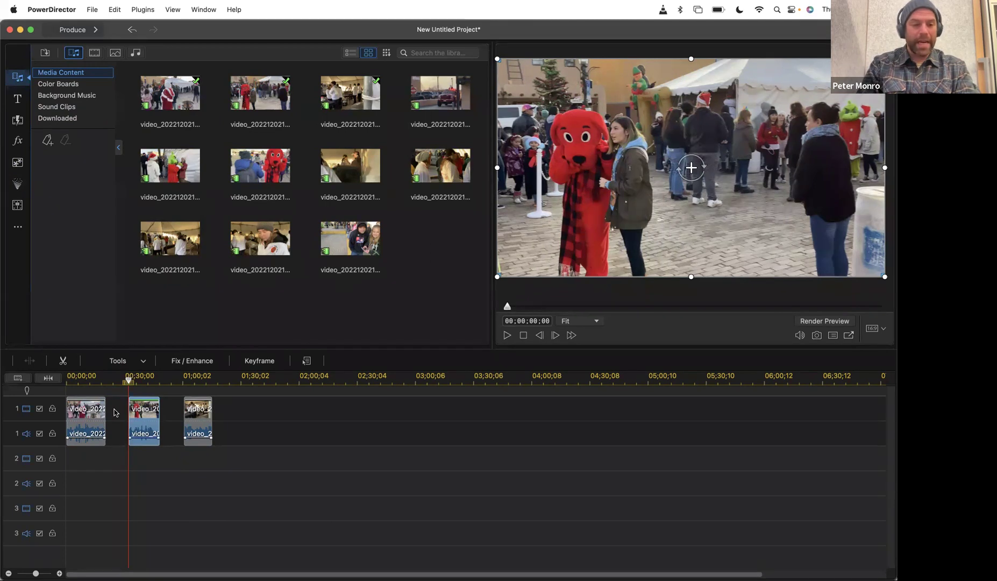
pyautogui.moveTo(141, 415); pyautogui.dragTo(148, 467)
pyautogui.moveTo(198, 417); pyautogui.dragTo(140, 415)
pyautogui.moveTo(145, 457); pyautogui.dragTo(109, 458)
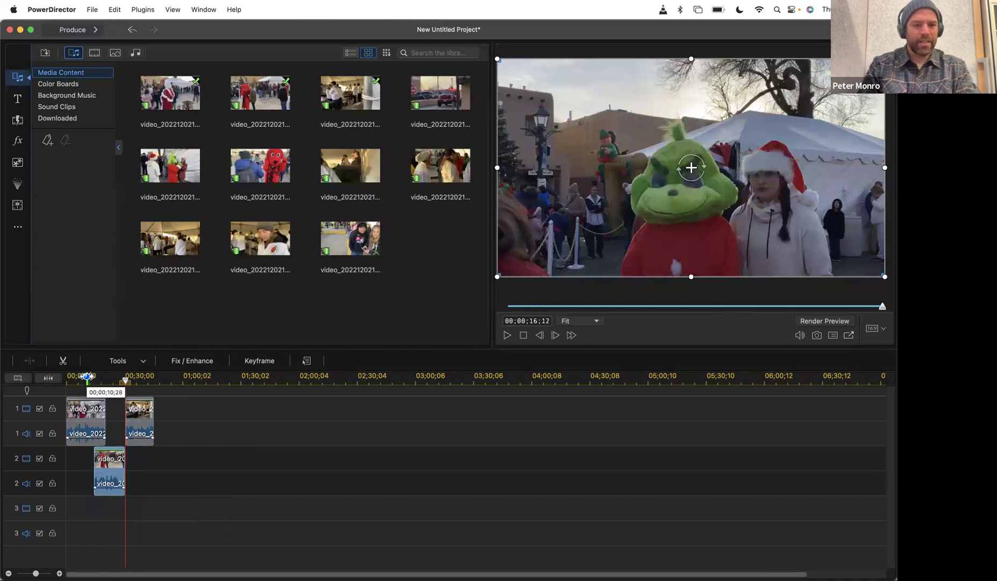
# Shift the track 2 clip earlier to overlap more of the first clip, and place the playhead within the overlap
pyautogui.scroll(-1, 82, 376)
pyautogui.scroll(1, 83, 376)
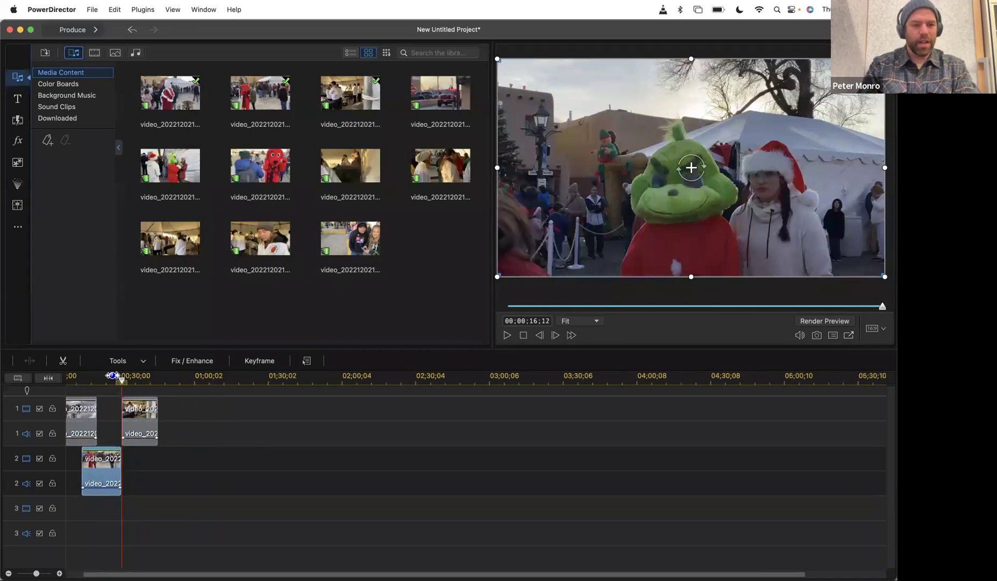
pyautogui.click(77, 380)
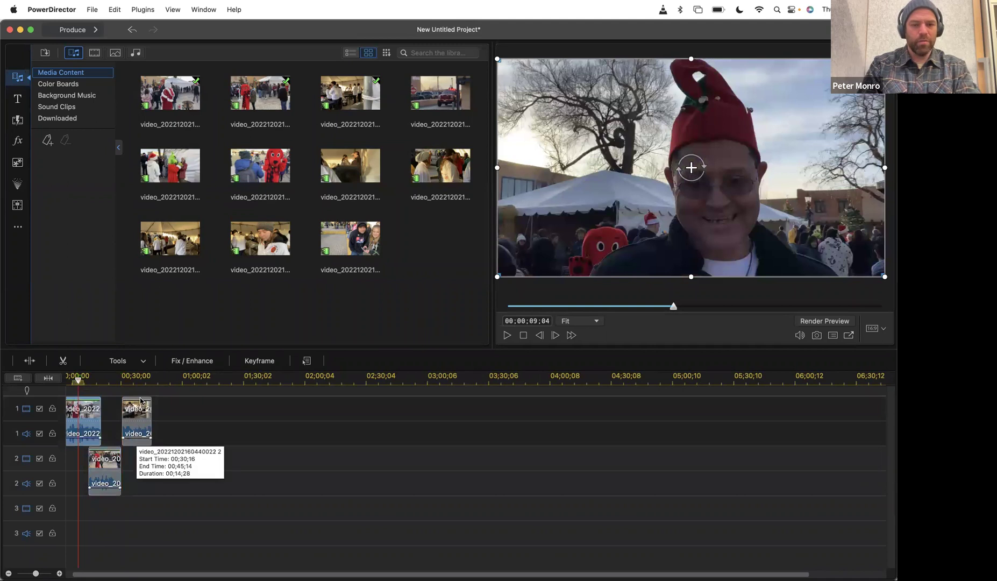
pyautogui.click(106, 379)
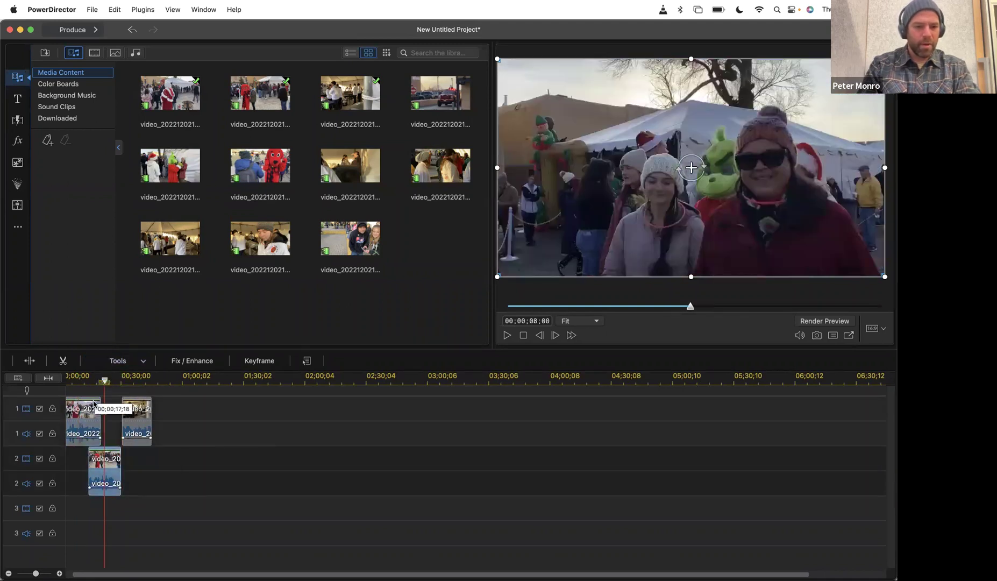
pyautogui.click(133, 364)
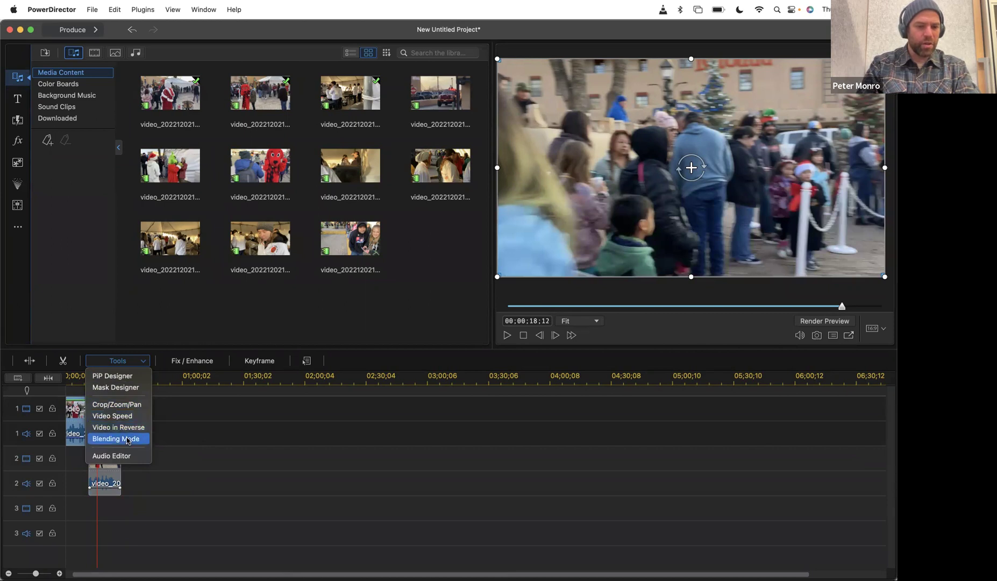
pyautogui.click(112, 476)
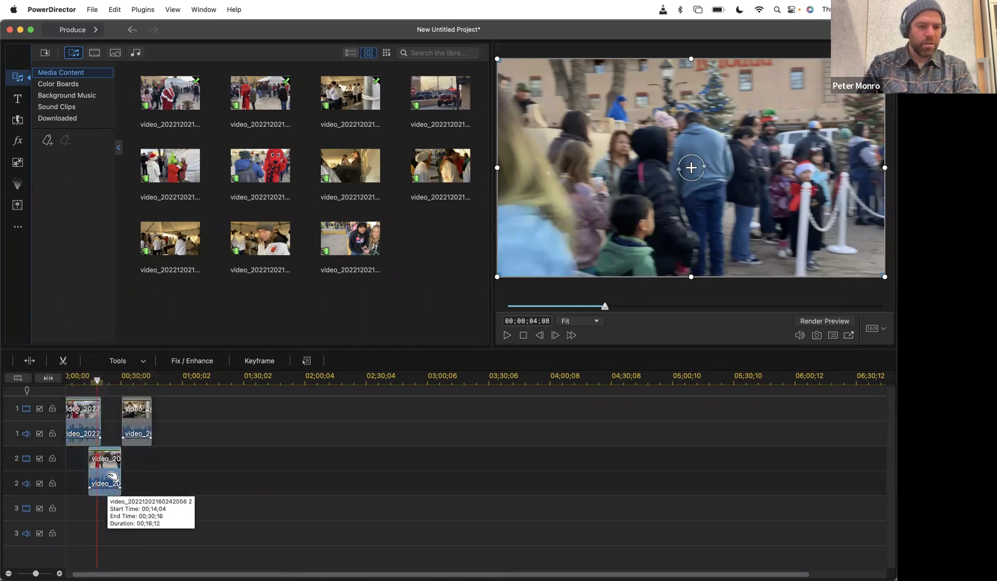
pyautogui.moveTo(112, 476); pyautogui.dragTo(97, 476)
pyautogui.moveTo(97, 380); pyautogui.dragTo(87, 380)
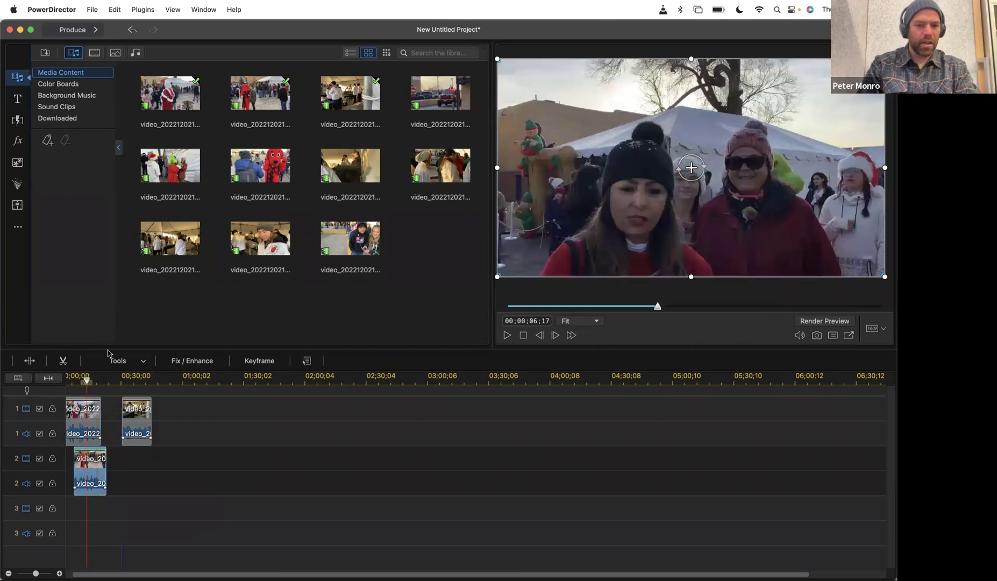
# Set the blending mode of the track 2 clip to Multiply
pyautogui.click(123, 360)
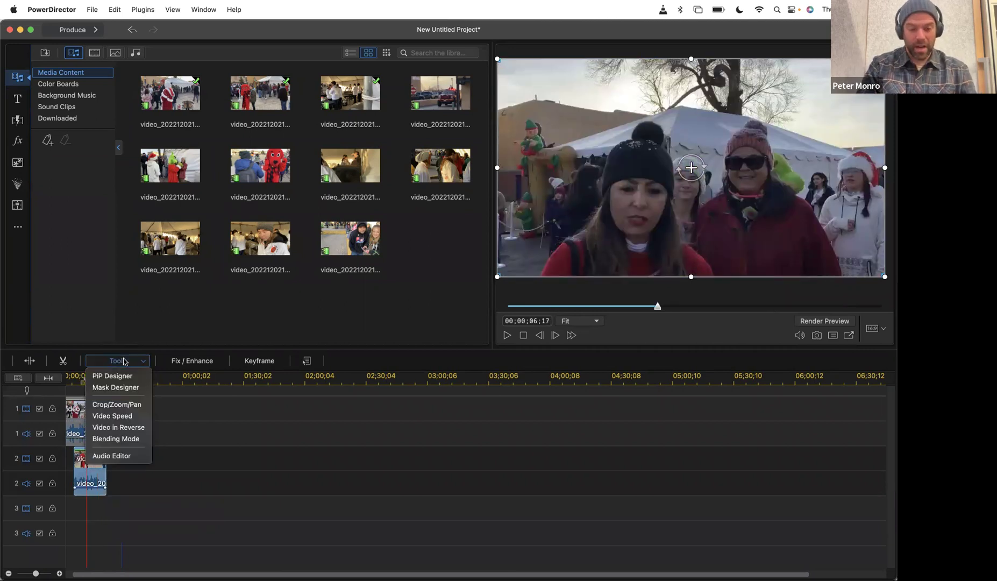
pyautogui.click(136, 438)
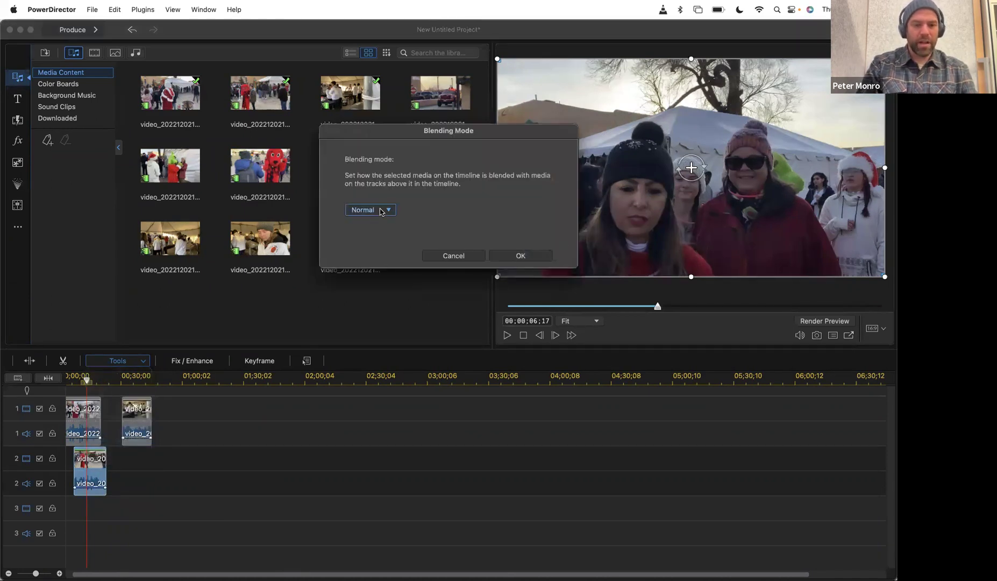
pyautogui.click(383, 209)
pyautogui.click(371, 244)
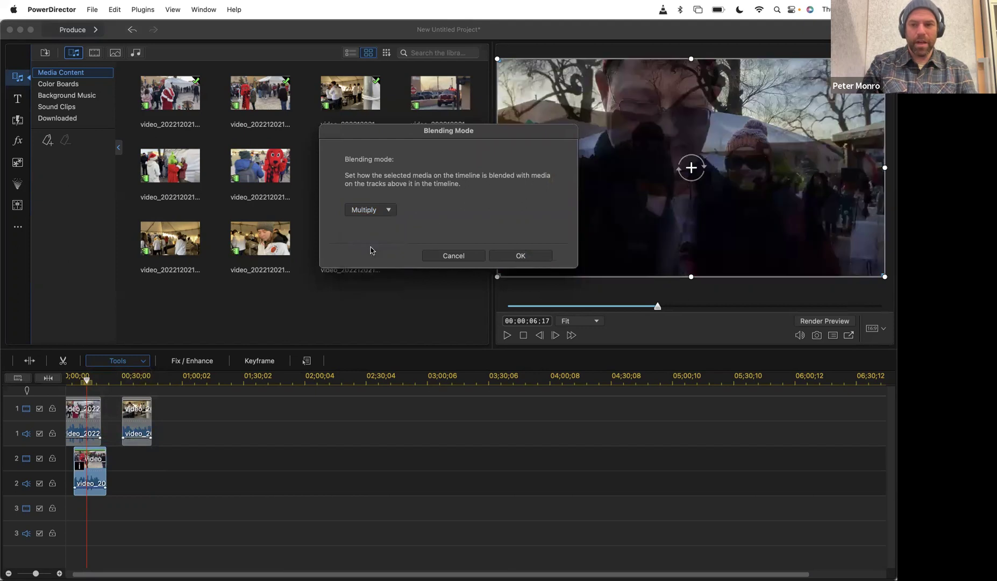
pyautogui.click(514, 253)
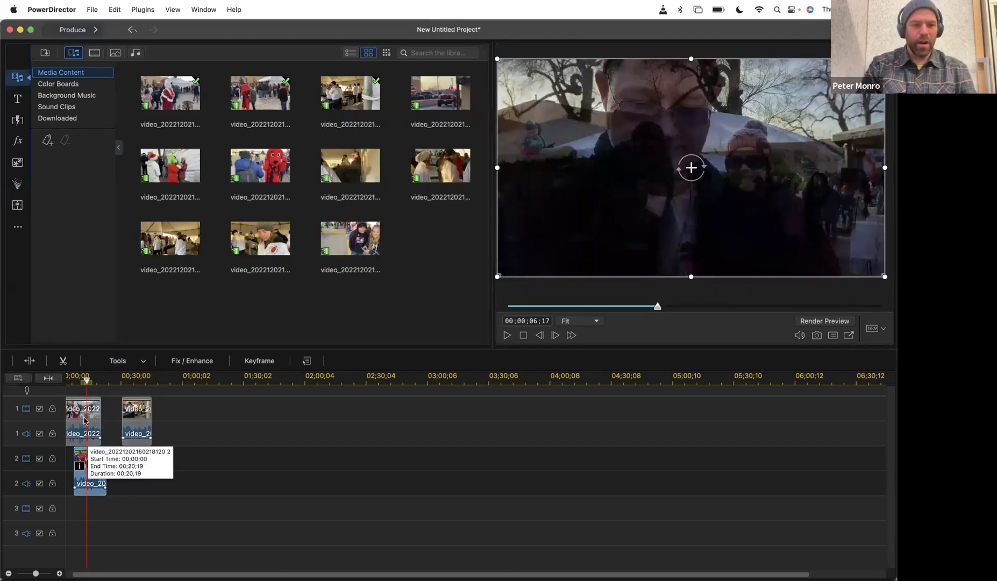
# Adjust the first track 1 clip's color, setting exposure to 148, brightness to 32 and contrast to -42
pyautogui.click(86, 423)
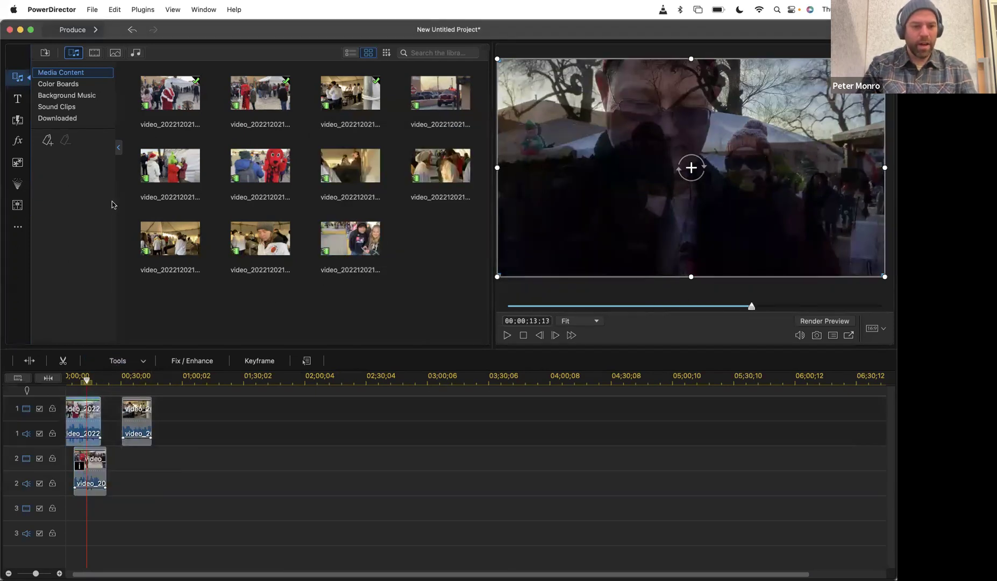
pyautogui.click(123, 361)
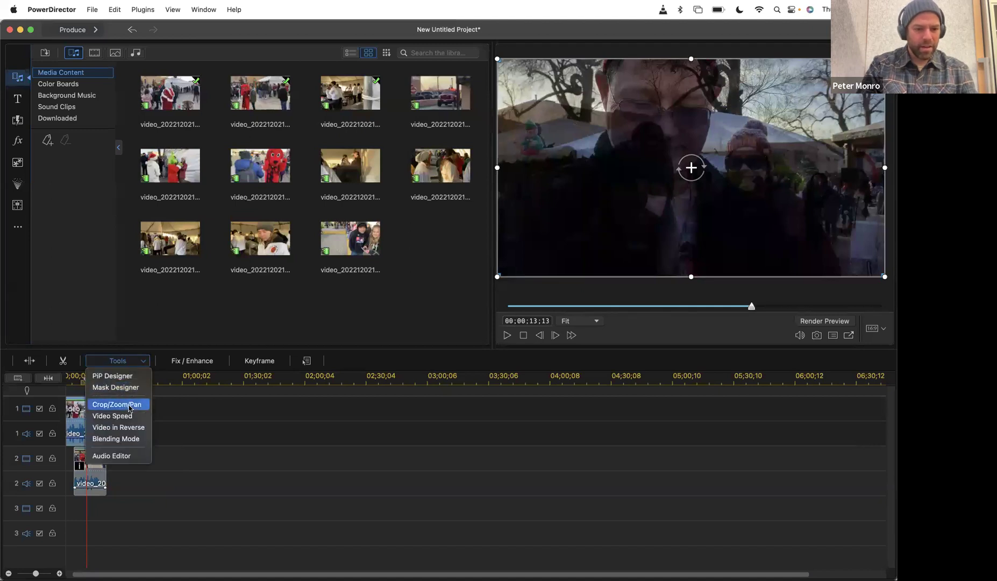
pyautogui.click(194, 361)
pyautogui.click(99, 482)
pyautogui.click(185, 362)
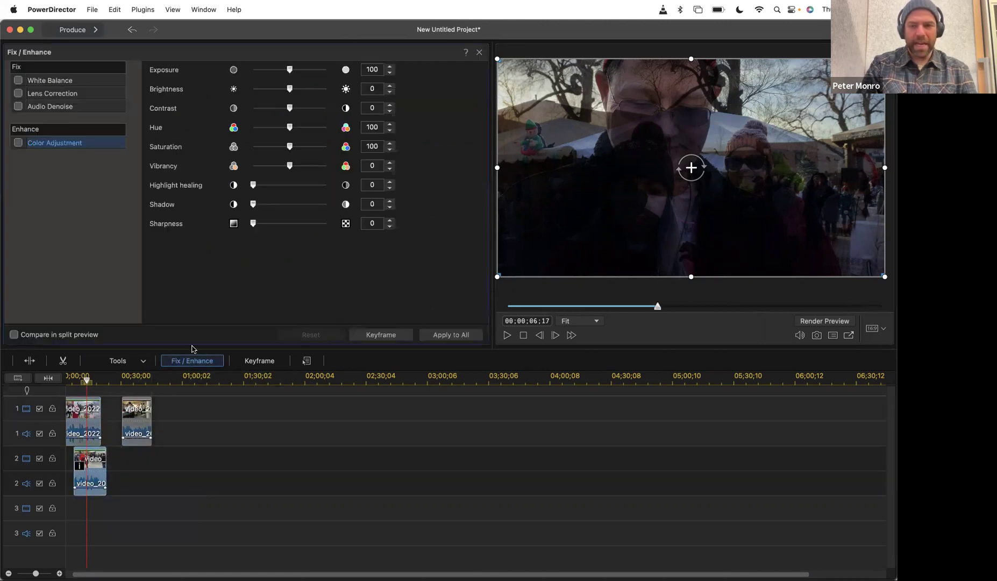
pyautogui.moveTo(293, 68)
pyautogui.mouseDown()
pyautogui.moveTo(307, 70)
pyautogui.moveTo(290, 69)
pyautogui.mouseUp()
pyautogui.click(81, 438)
pyautogui.moveTo(293, 69); pyautogui.dragTo(301, 91)
pyautogui.click(275, 109)
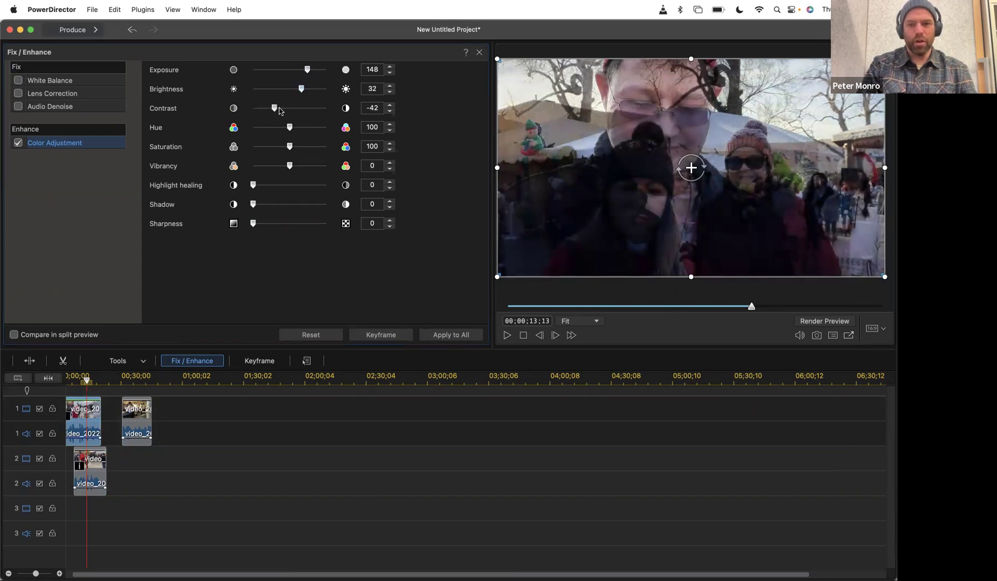
# Set the first clip's hue to 116, saturation to 61, vibrancy to -33 and shadow to 30, and close the color adjustments
pyautogui.moveTo(290, 128); pyautogui.dragTo(277, 166)
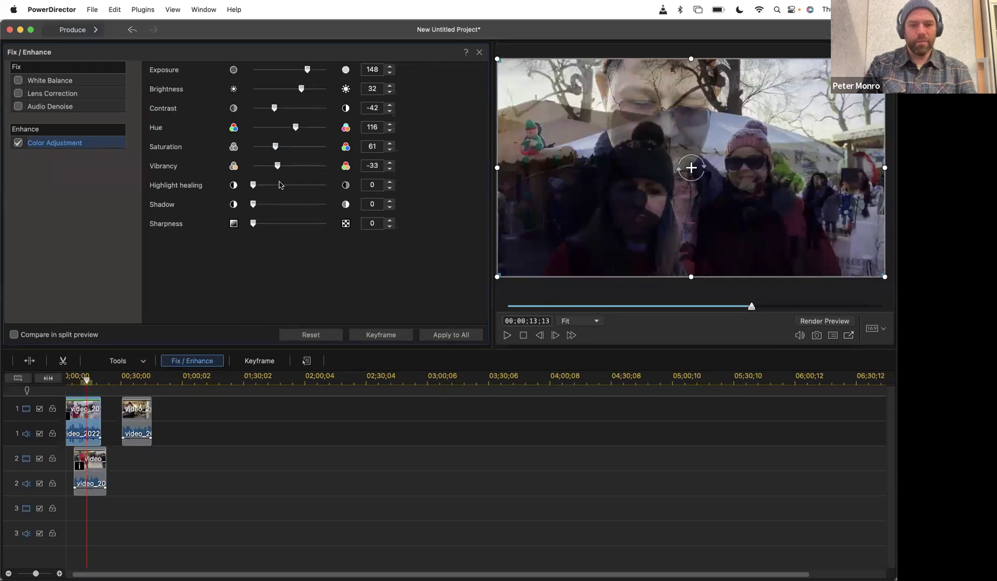
pyautogui.moveTo(257, 205); pyautogui.dragTo(276, 206)
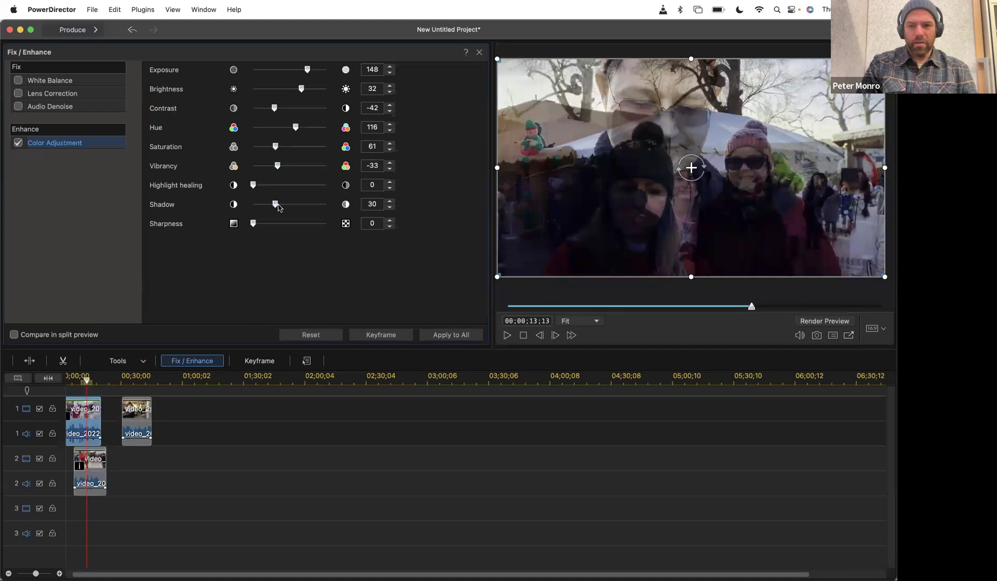
pyautogui.click(278, 428)
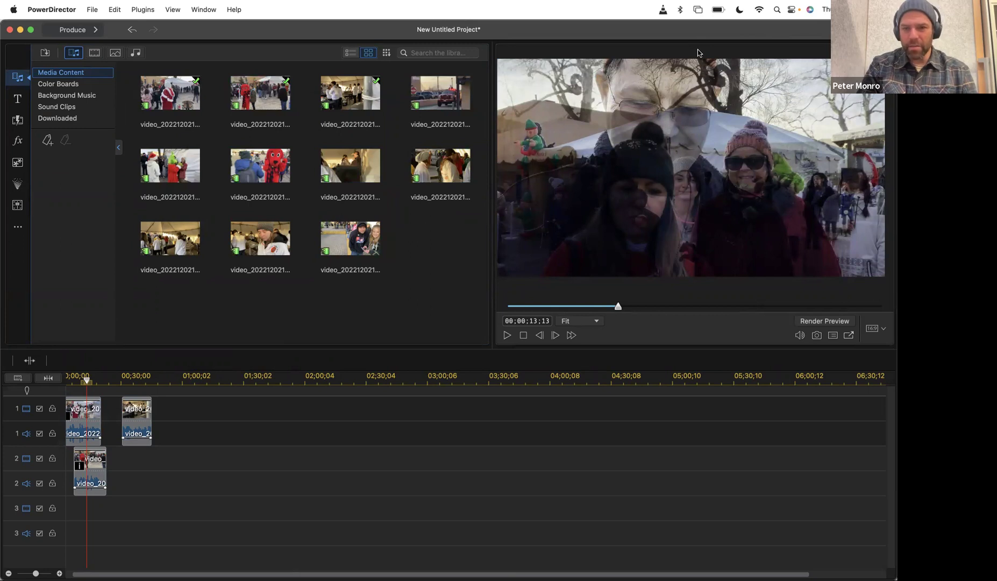
# Go to the production settings and check the Profile Analyzer for Intelligent SVRT profiles
pyautogui.click(89, 34)
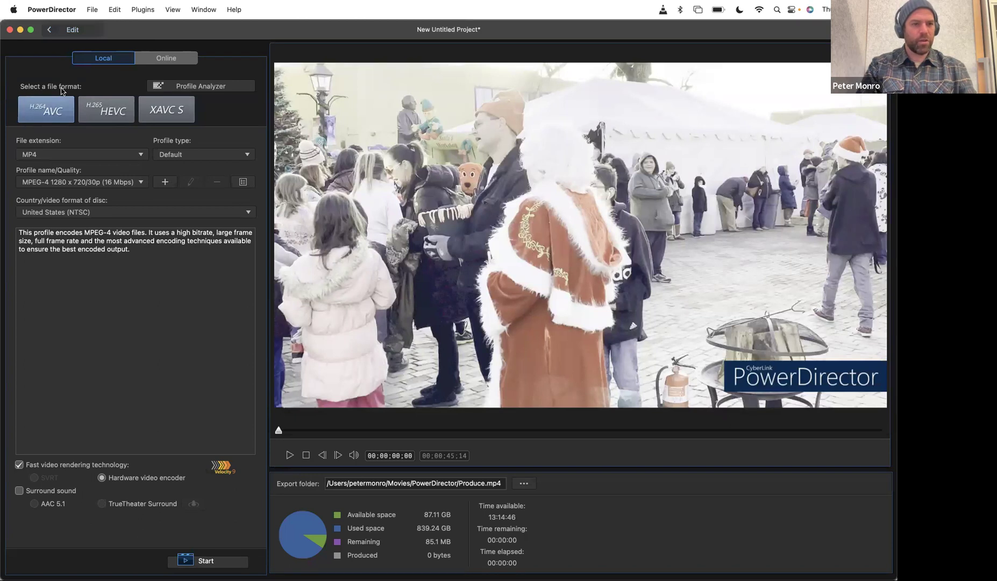
pyautogui.click(208, 90)
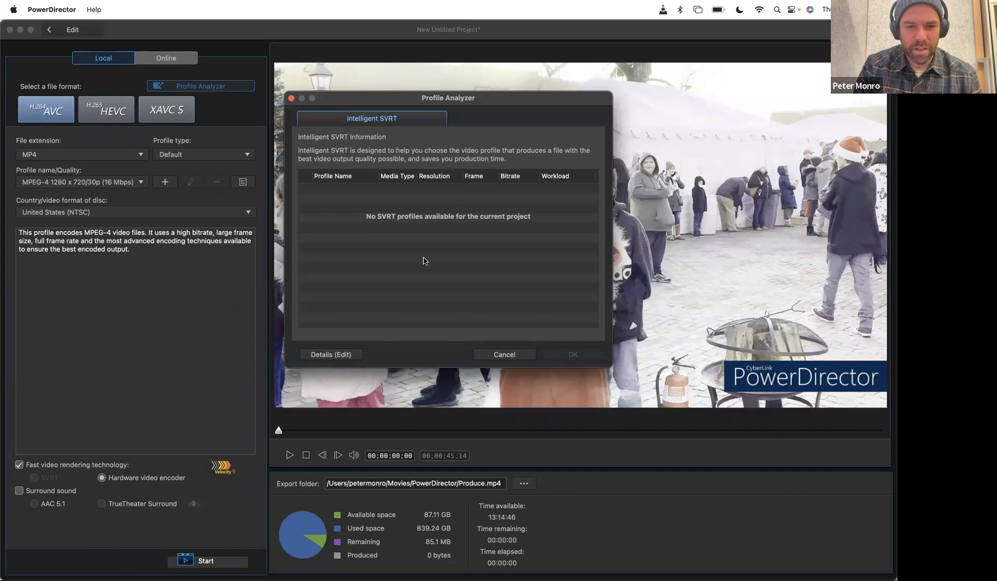
pyautogui.click(512, 352)
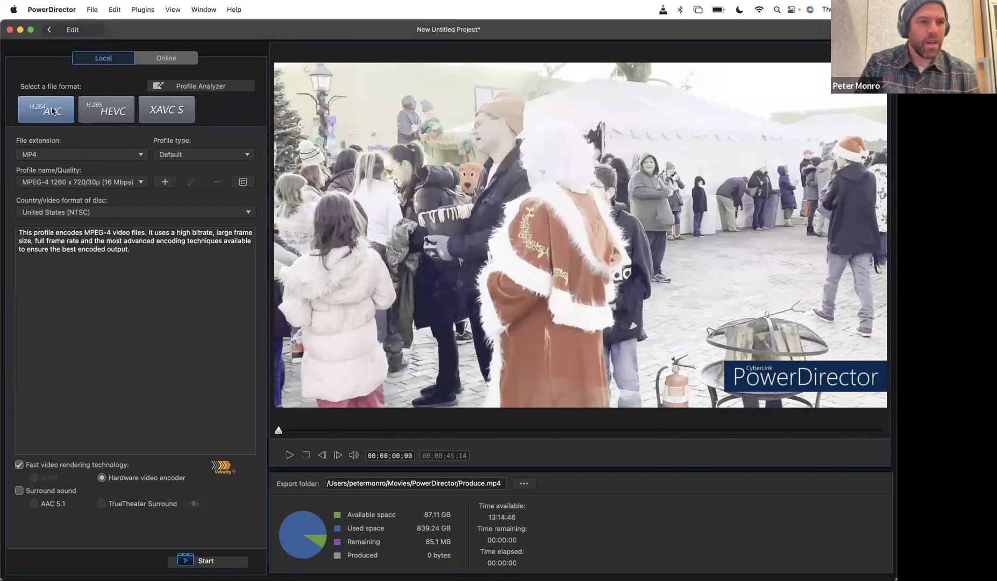
# View the export settings for H.265 HEVC and XAVC S, and reselect H.264 AVC
pyautogui.click(113, 114)
pyautogui.click(167, 112)
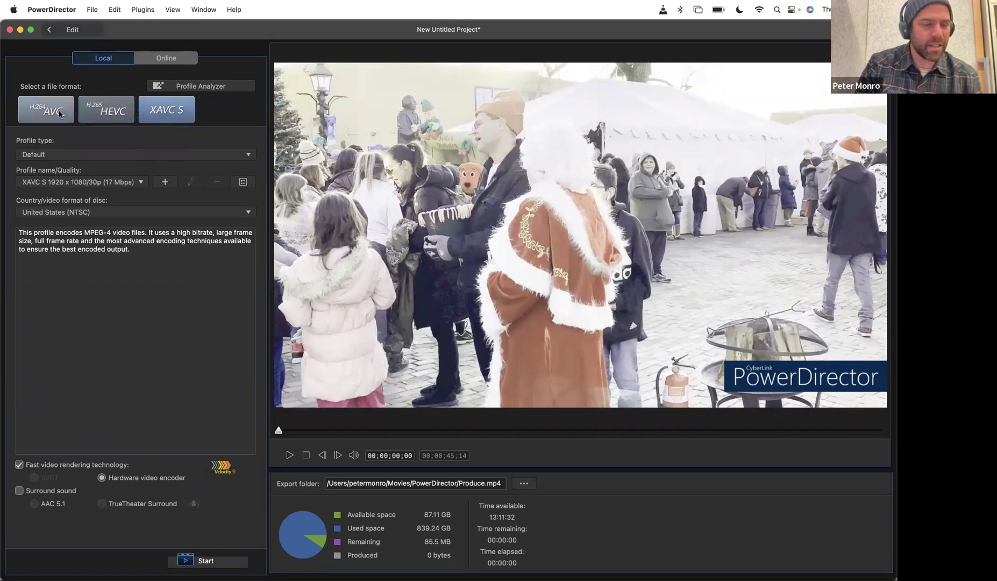
pyautogui.click(52, 114)
# Switch to Chrome and review the common video sizes and video file types slides in the video file sizing presentation
pyautogui.moveTo(257, 562)
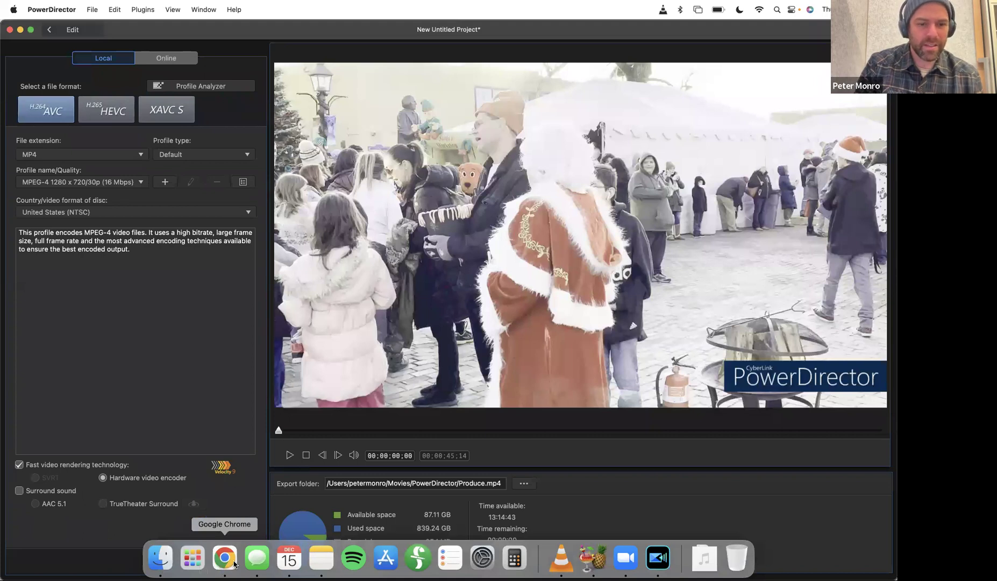
pyautogui.press('super+Tab')
pyautogui.press('super+Tab')
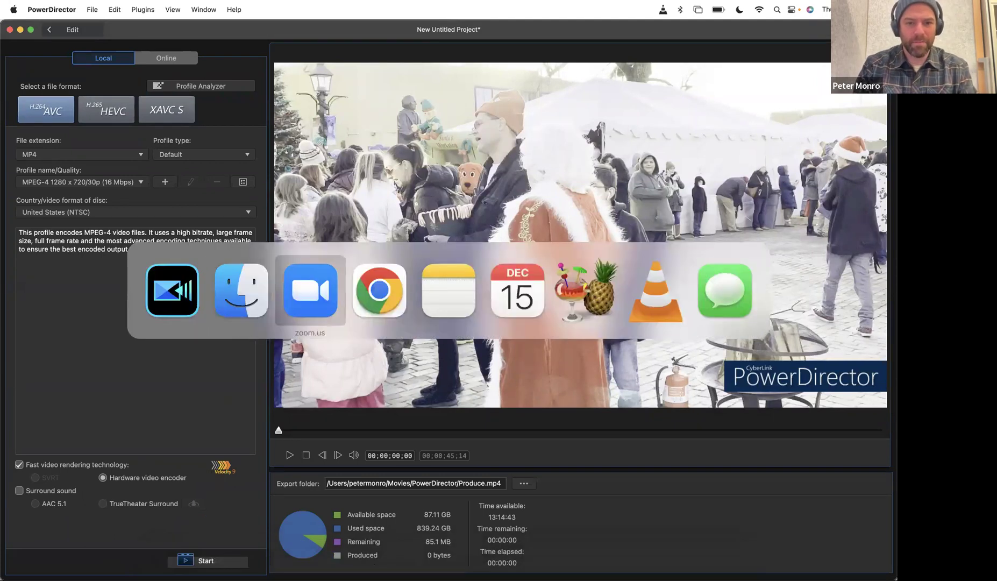
pyautogui.press('super+Tab')
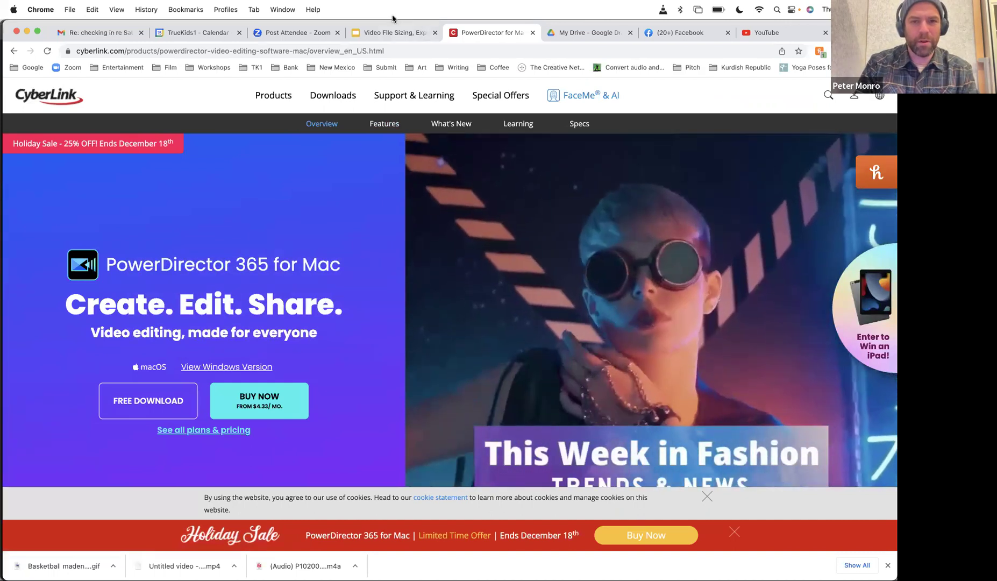
pyautogui.click(393, 33)
pyautogui.click(274, 296)
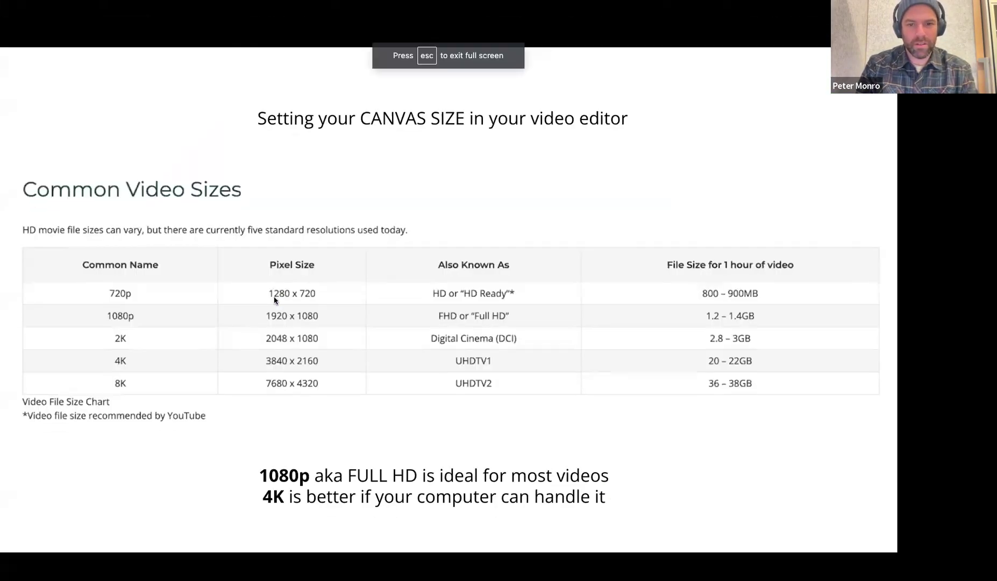
pyautogui.click(274, 299)
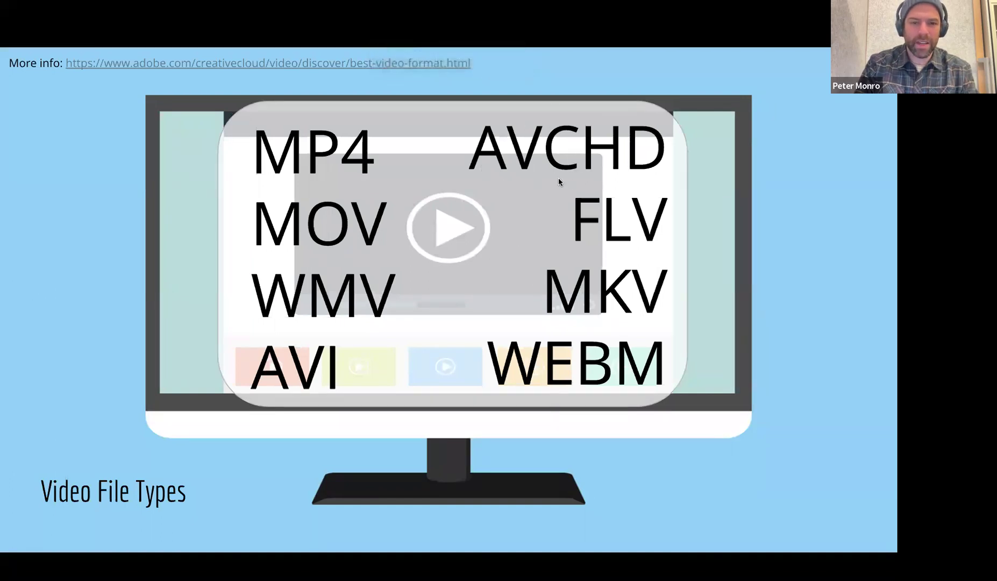
# Switch back to PowerDirector and compare the export settings of the XAVC S, H.265 HEVC and H.264 AVC formats
pyautogui.press('super+Tab')
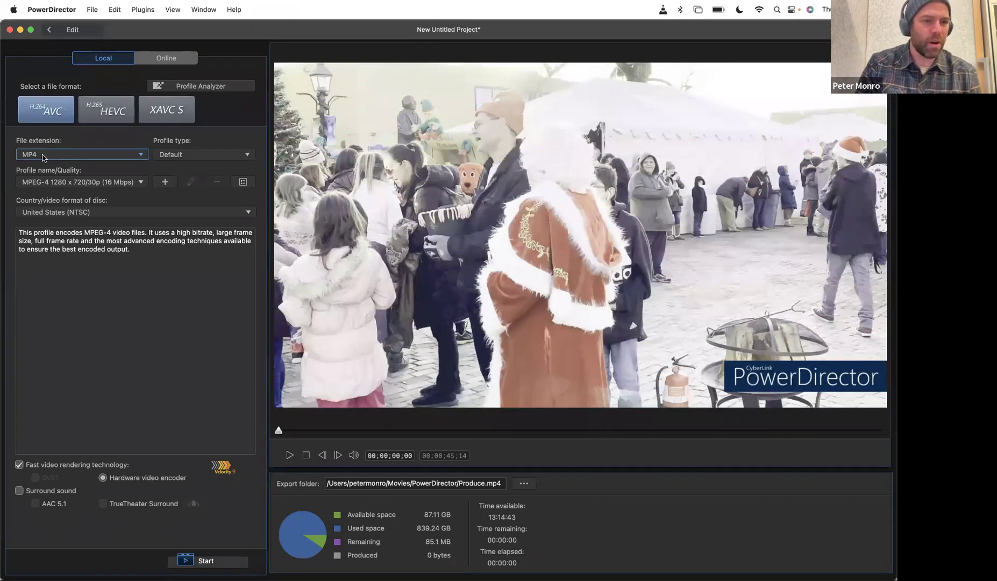
pyautogui.click(164, 115)
pyautogui.click(106, 111)
pyautogui.click(61, 112)
pyautogui.click(108, 110)
pyautogui.click(164, 111)
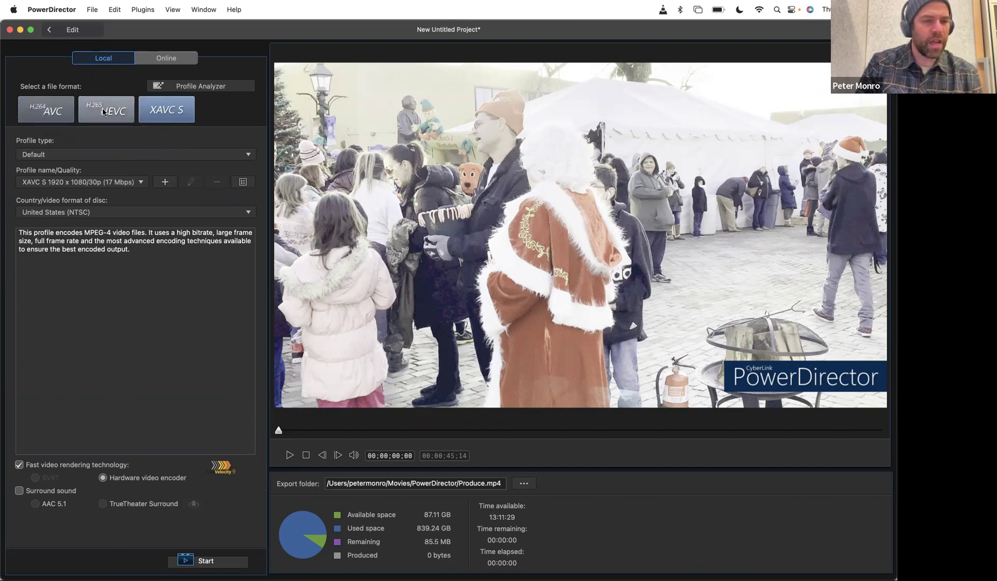
# Select the H.264 AVC format with the MP4 file extension and check the available profile types, keeping Default
pyautogui.click(43, 112)
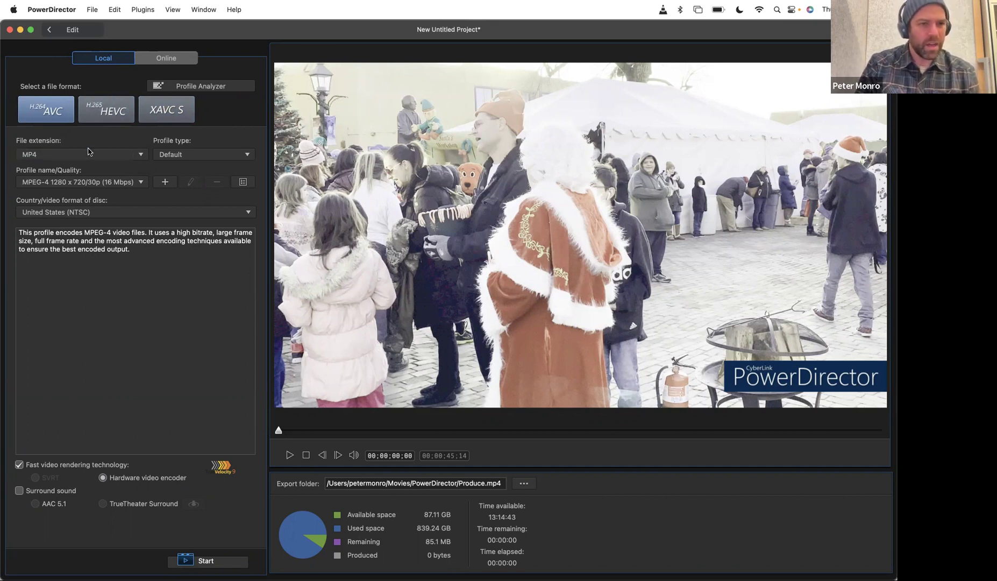
pyautogui.click(53, 155)
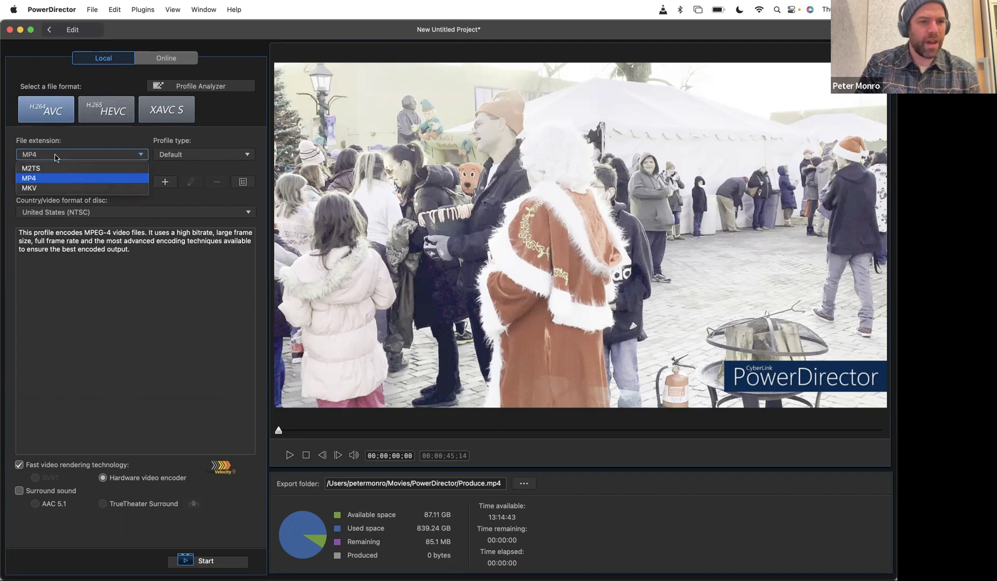
pyautogui.click(47, 181)
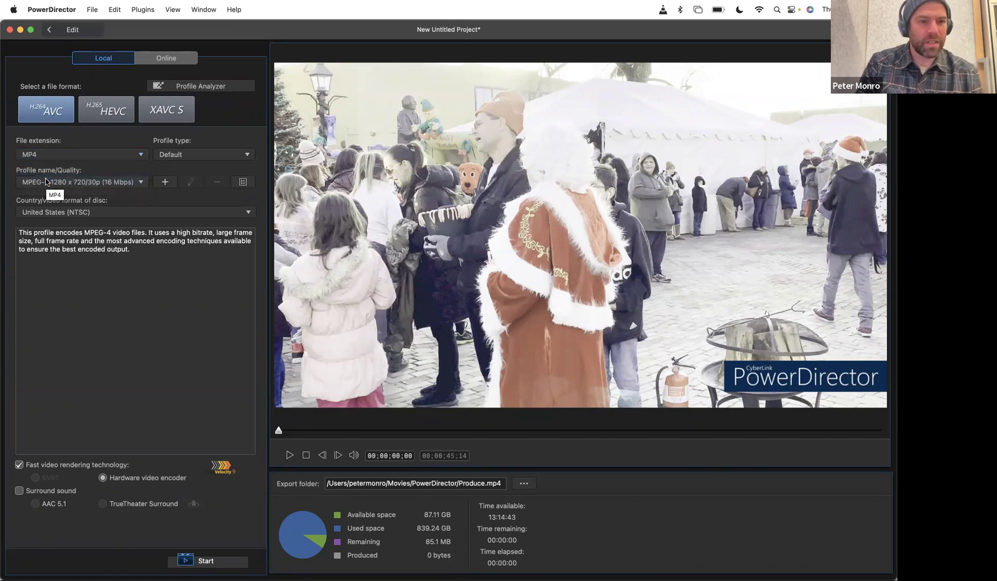
pyautogui.click(195, 156)
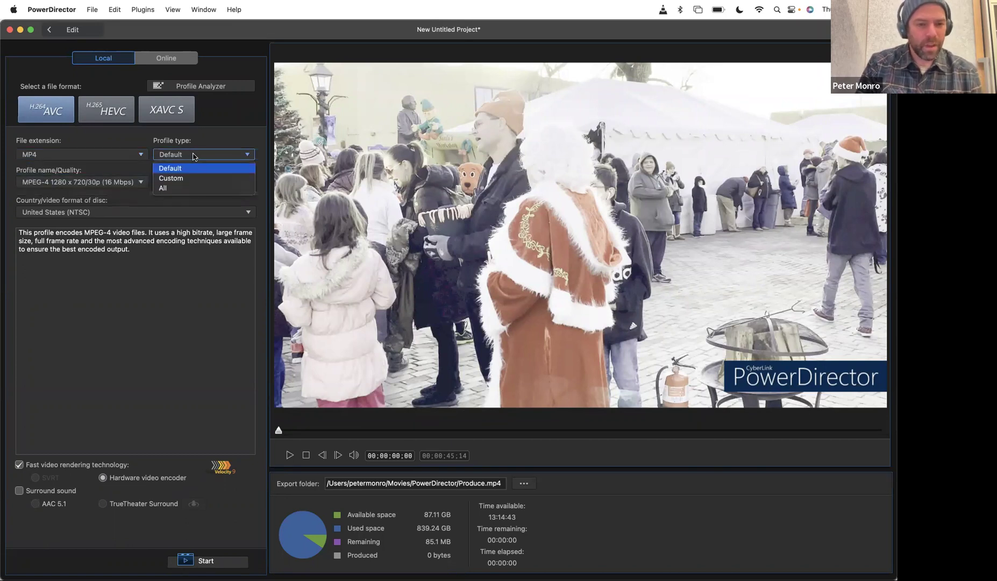
pyautogui.click(194, 156)
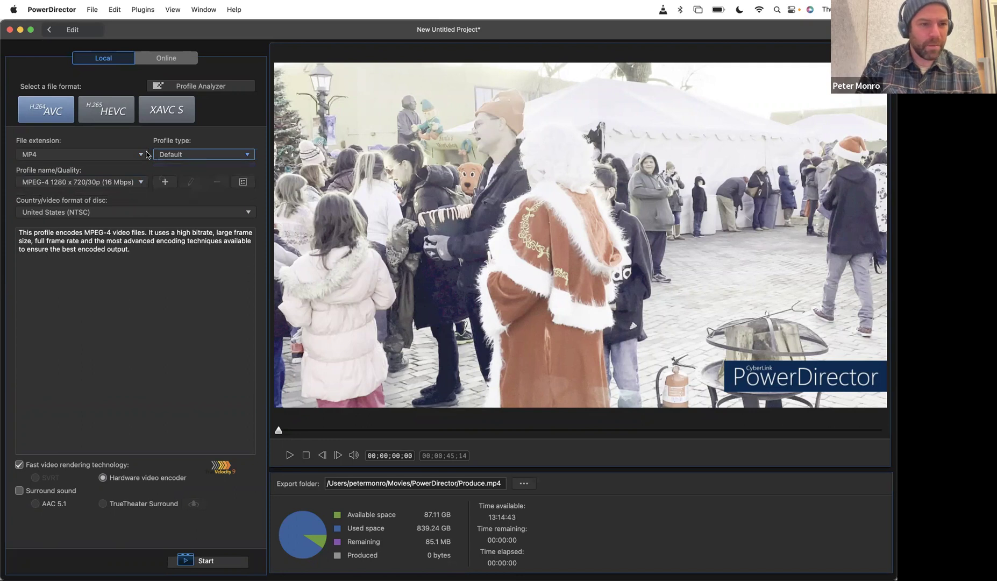
# Set the profile quality to MPEG-4 1920 x 1080/24p (16 Mbps) and review the other resolutions offered
pyautogui.click(102, 183)
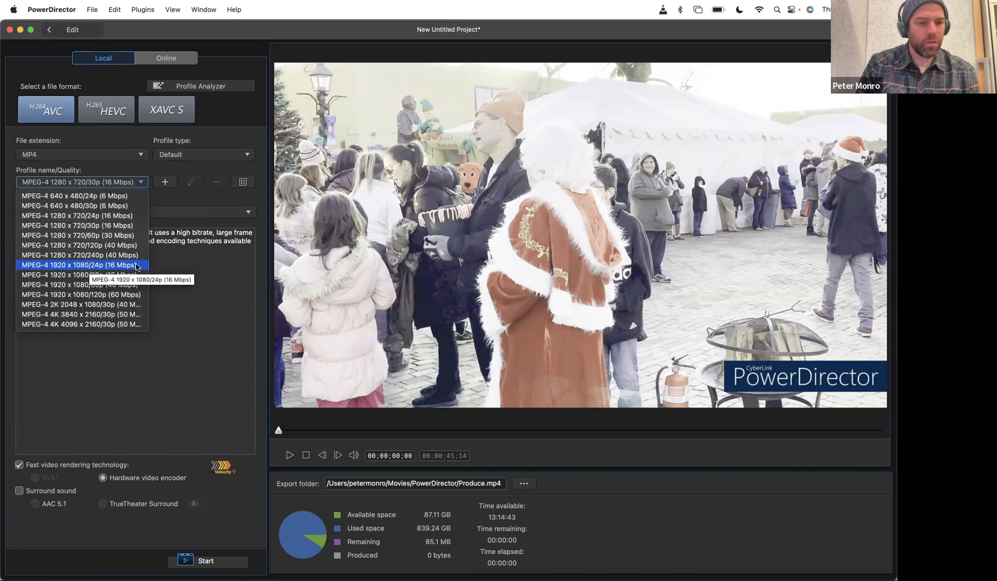
pyautogui.click(99, 265)
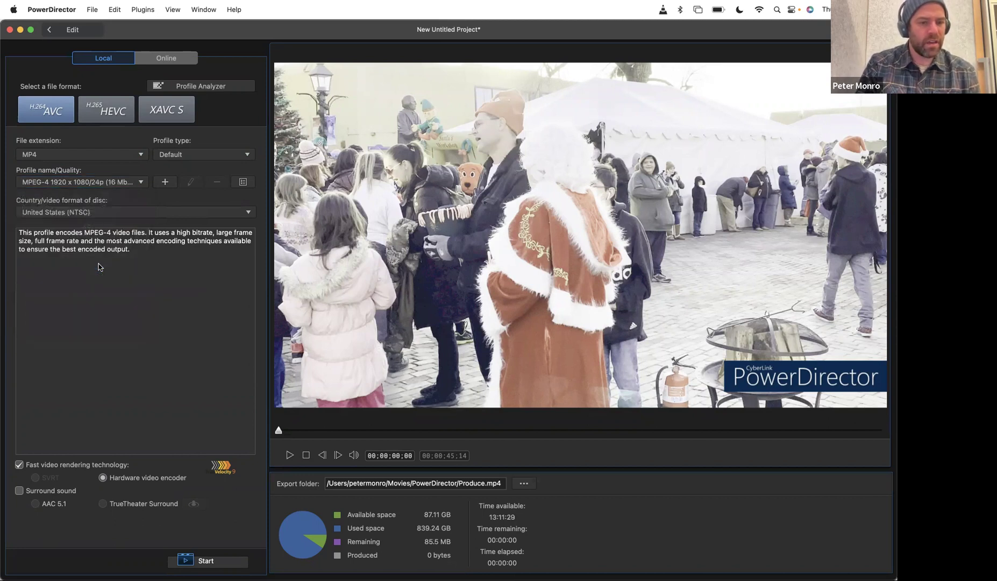
pyautogui.click(140, 183)
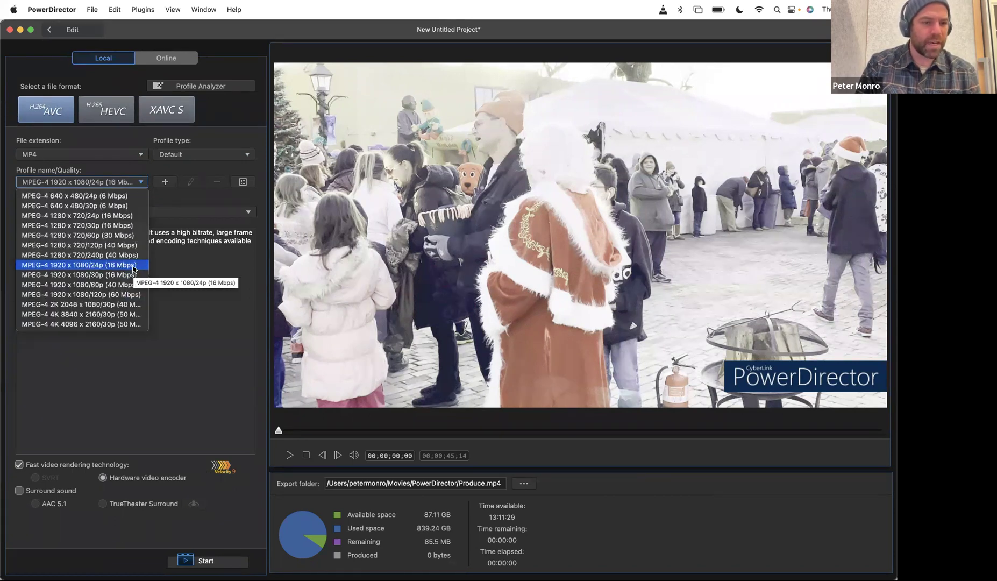
pyautogui.click(204, 264)
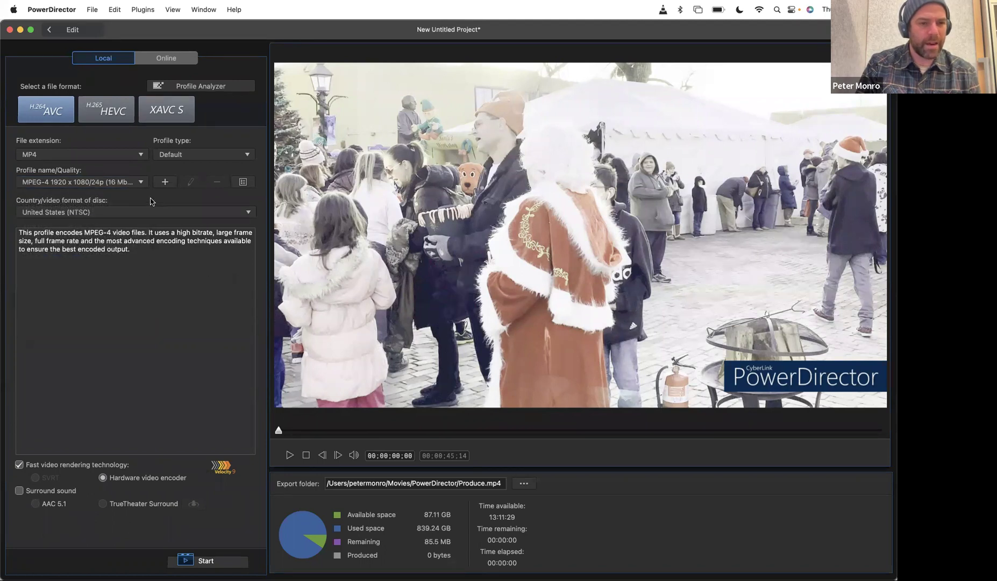
pyautogui.click(133, 183)
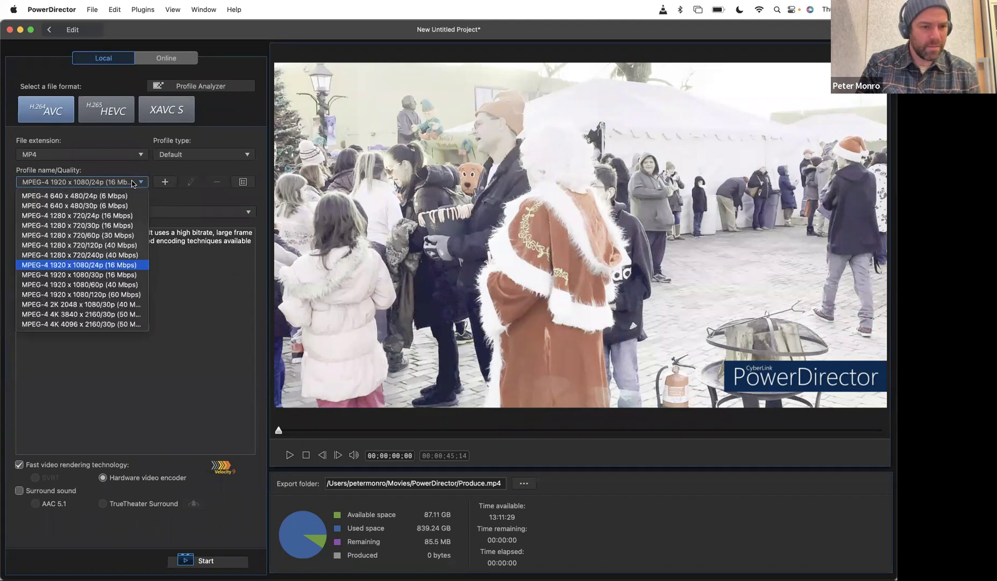
pyautogui.click(210, 376)
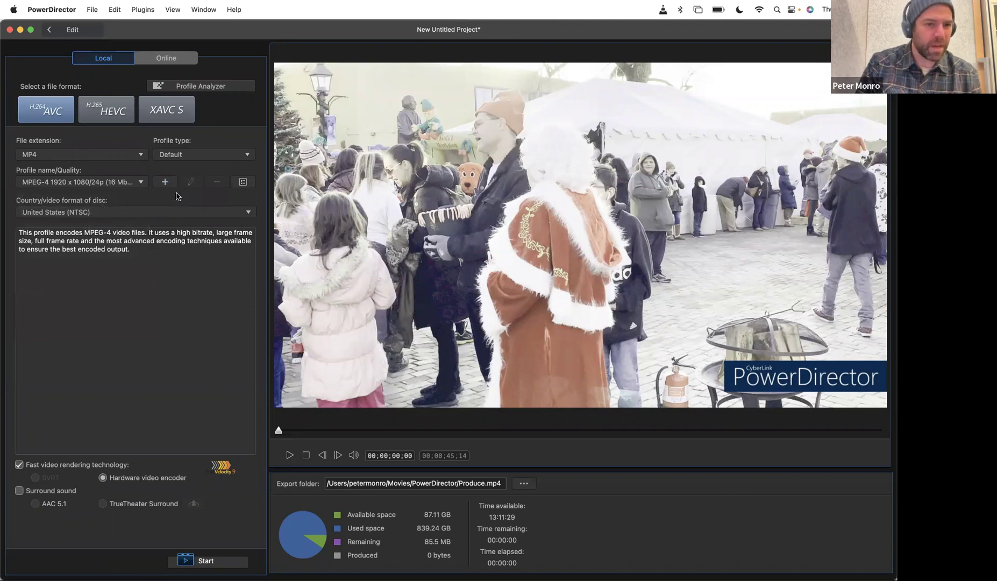
# Check the country/video format options, keep United States (NTSC), and start producing the video
pyautogui.click(112, 215)
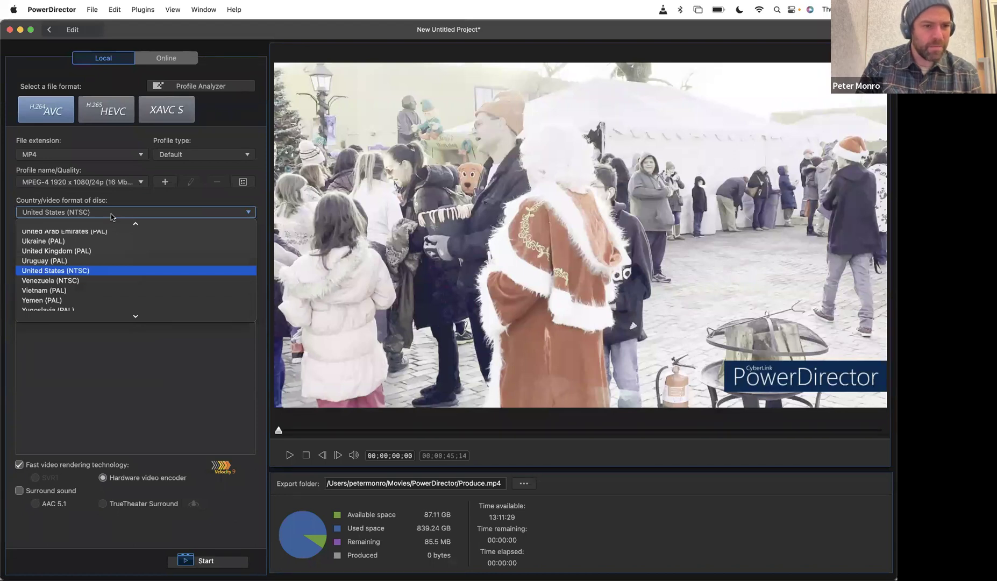
pyautogui.click(111, 214)
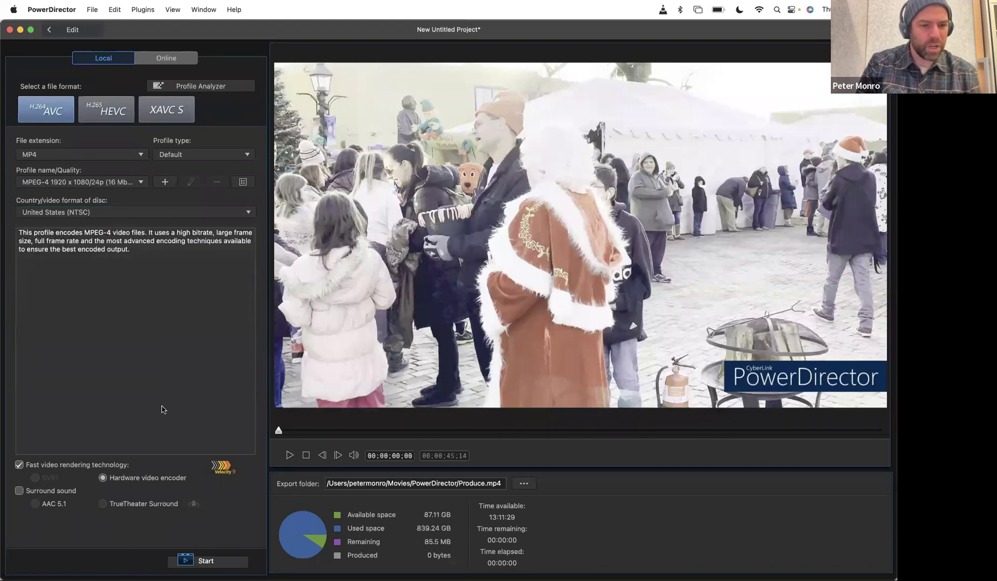
pyautogui.click(167, 478)
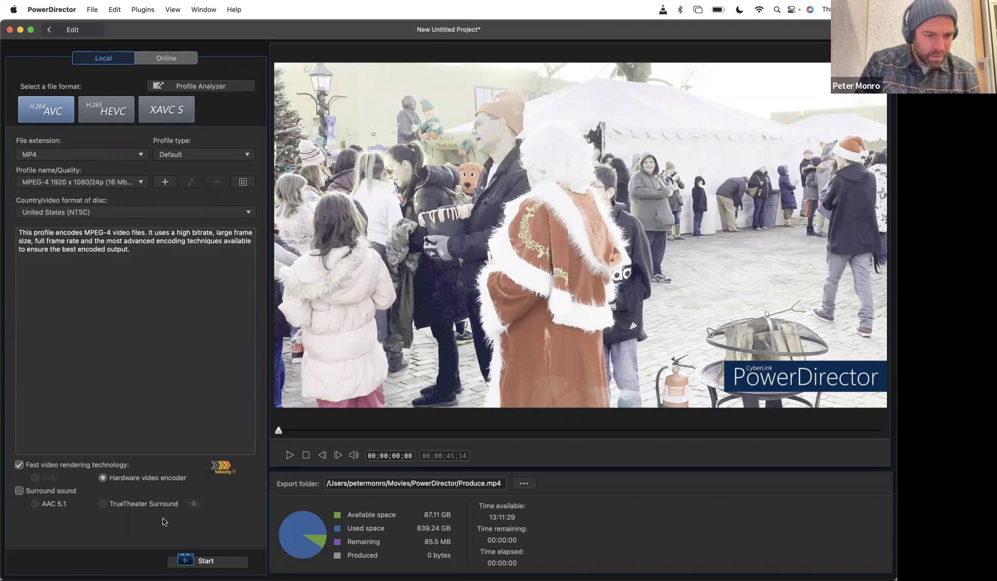
pyautogui.click(200, 562)
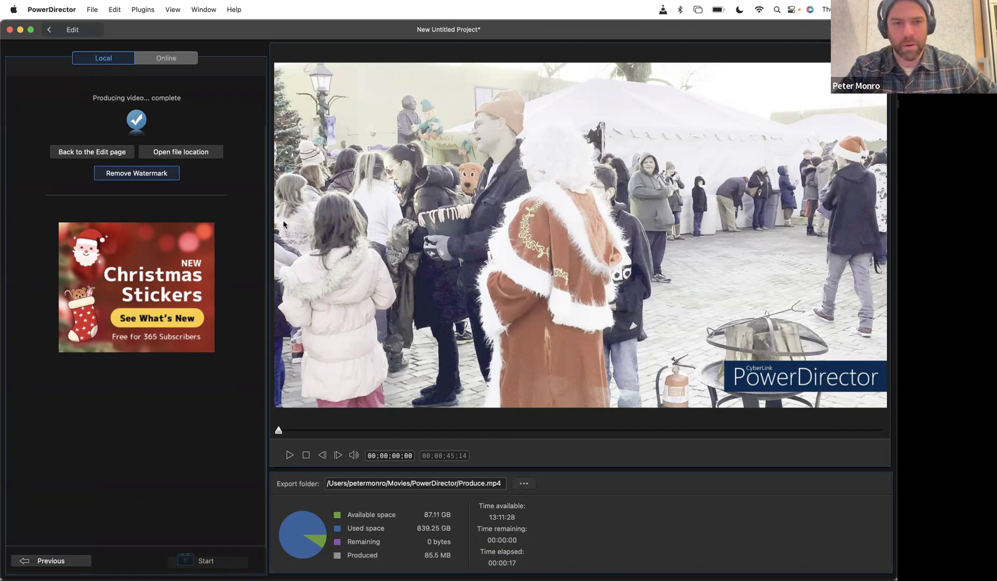
# Open the exported file's location in Finder and preview several points of Produce.mp4
pyautogui.click(187, 155)
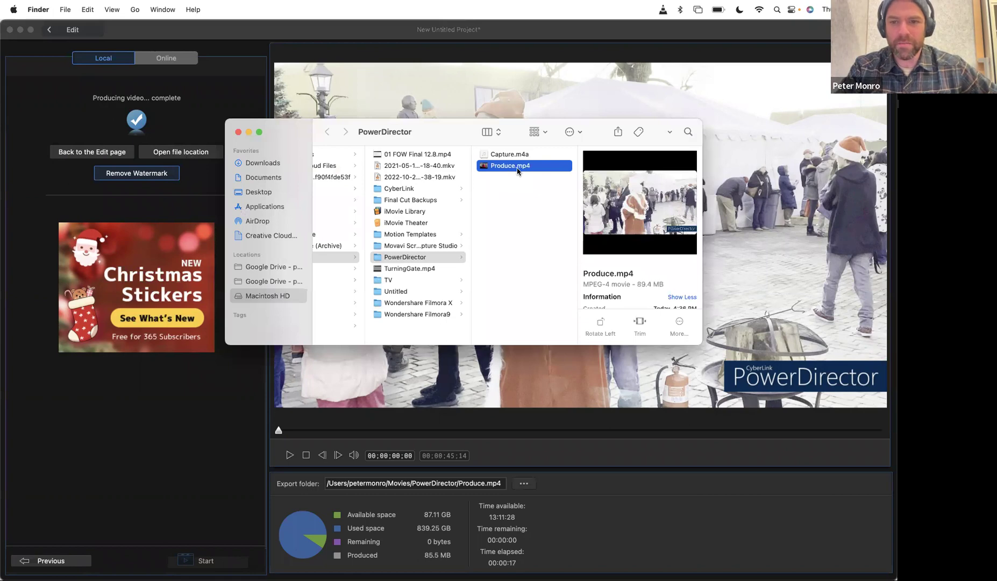
pyautogui.press('space')
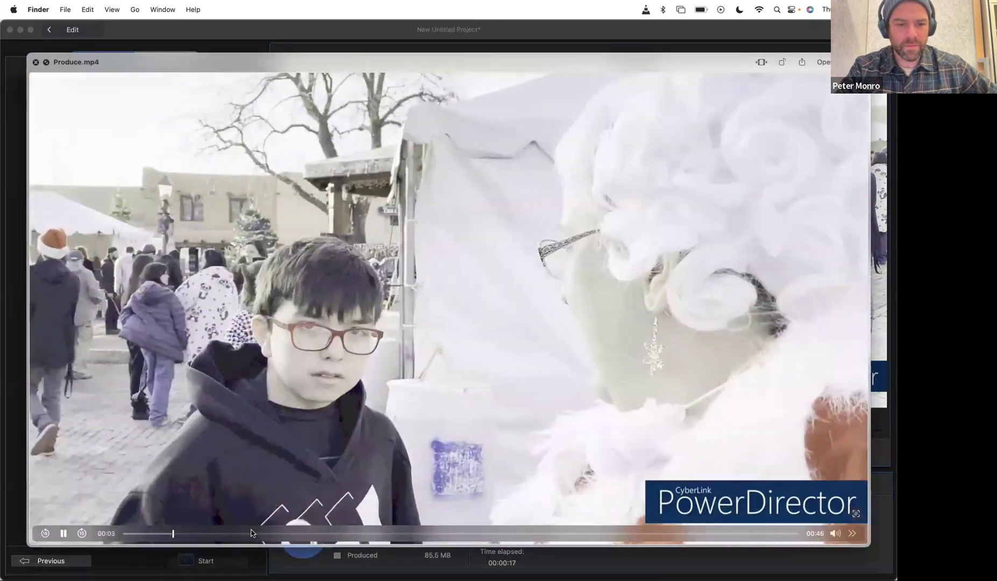
pyautogui.click(252, 533)
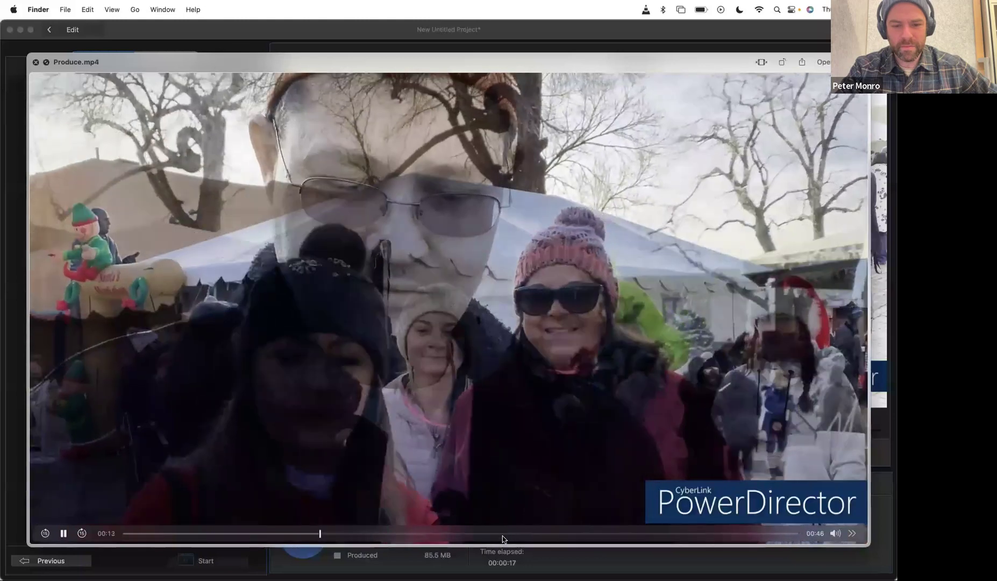
pyautogui.click(500, 533)
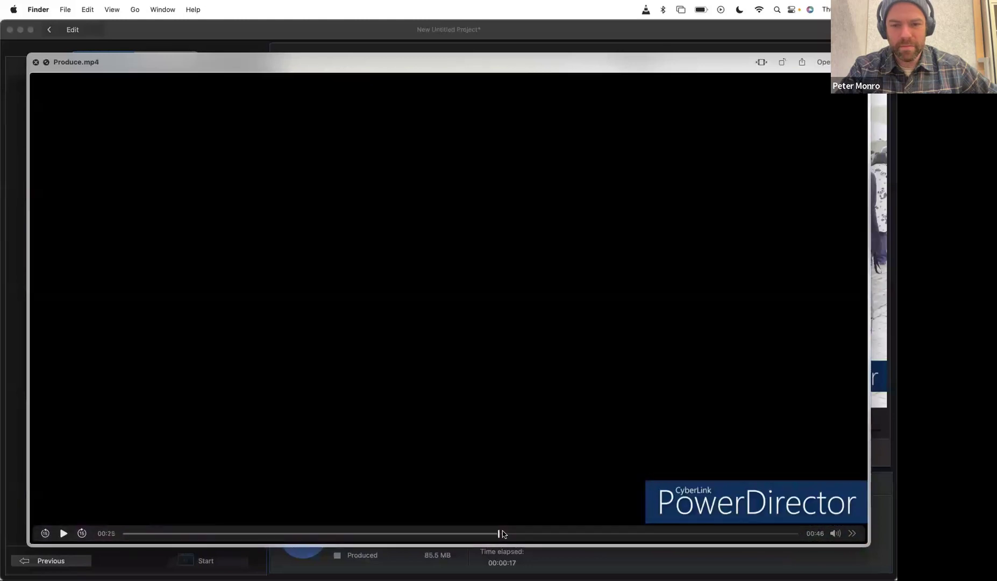
pyautogui.press('space')
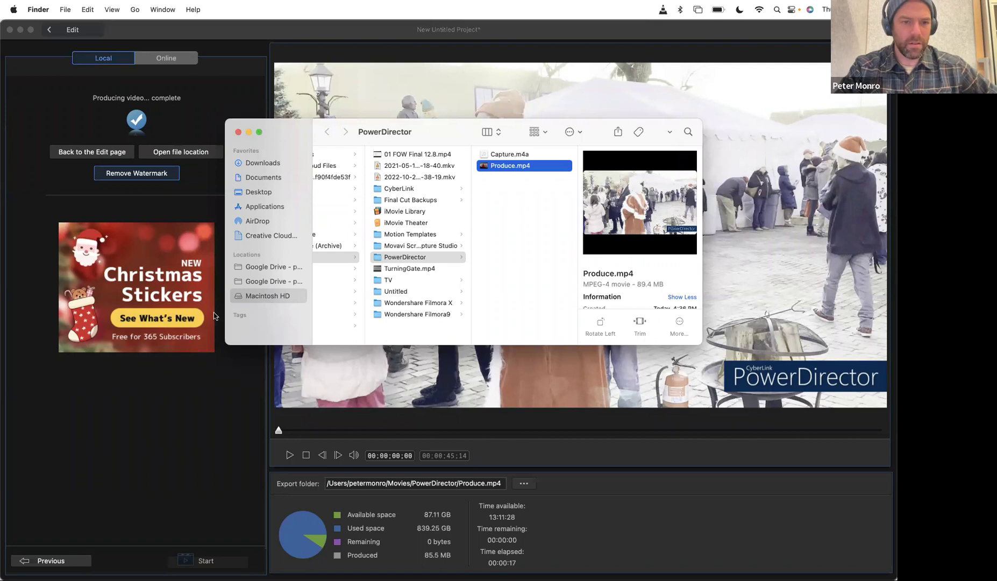
# Switch back to PowerDirector and view the save location options for the export folder without changing them
pyautogui.click(193, 436)
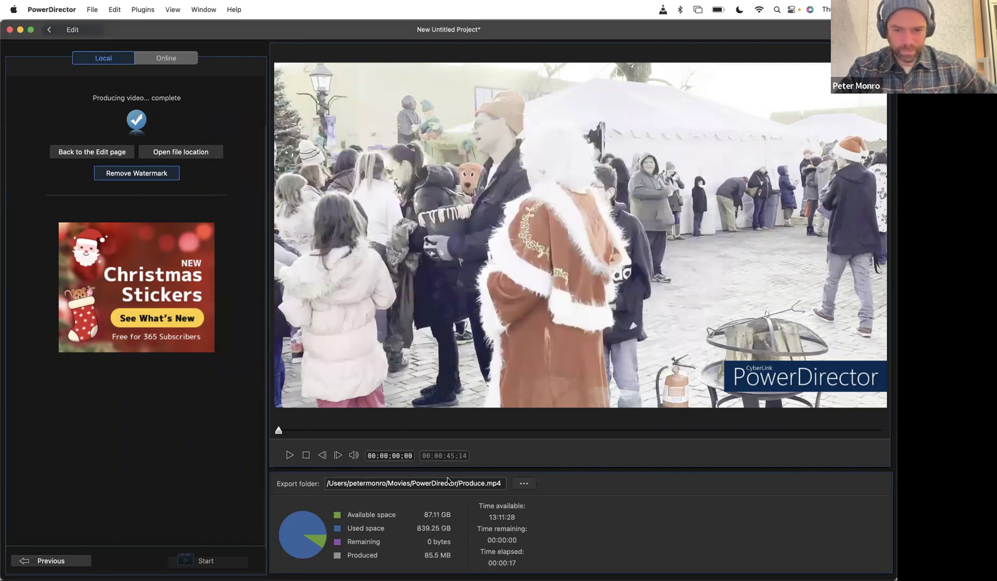
pyautogui.click(516, 485)
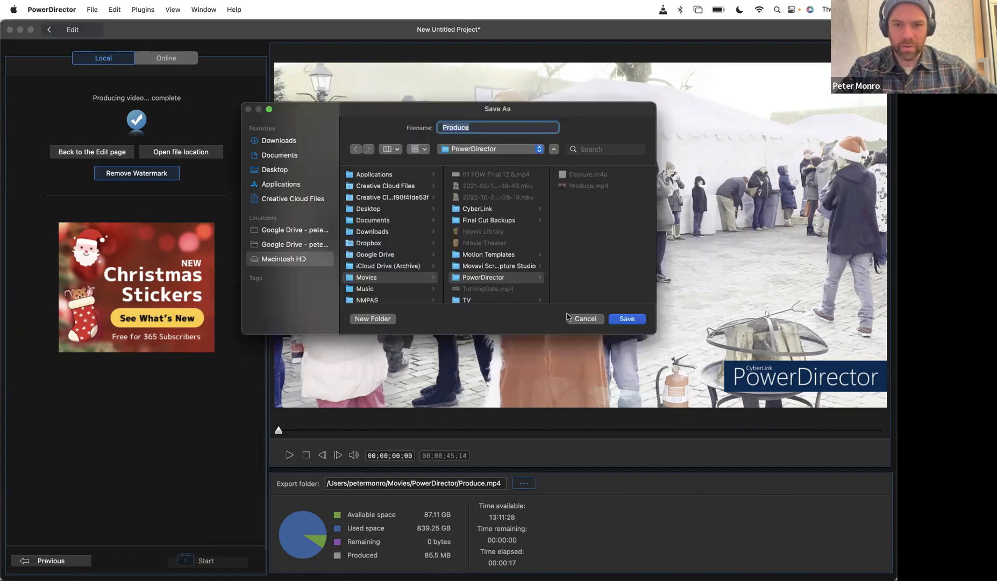
pyautogui.click(585, 320)
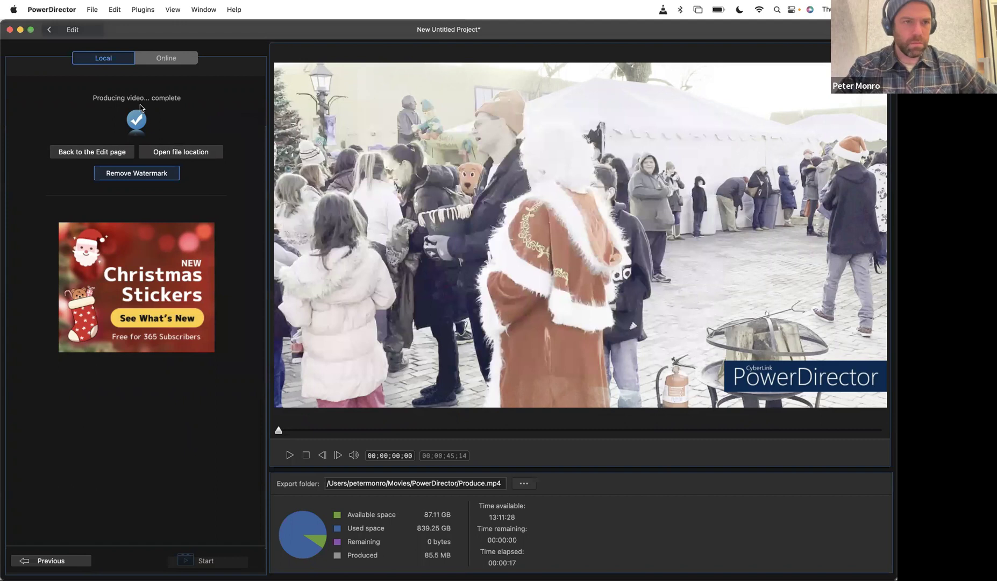
# Quit PowerDirector without saving the project, and move the exported Produce.mp4 to the Trash in Finder
pyautogui.press('super+q')
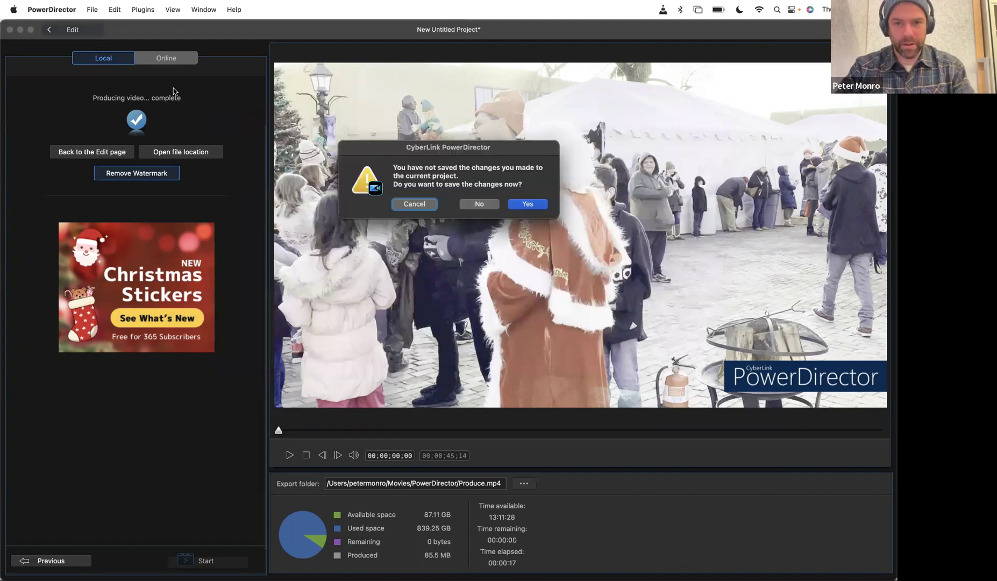
pyautogui.click(478, 205)
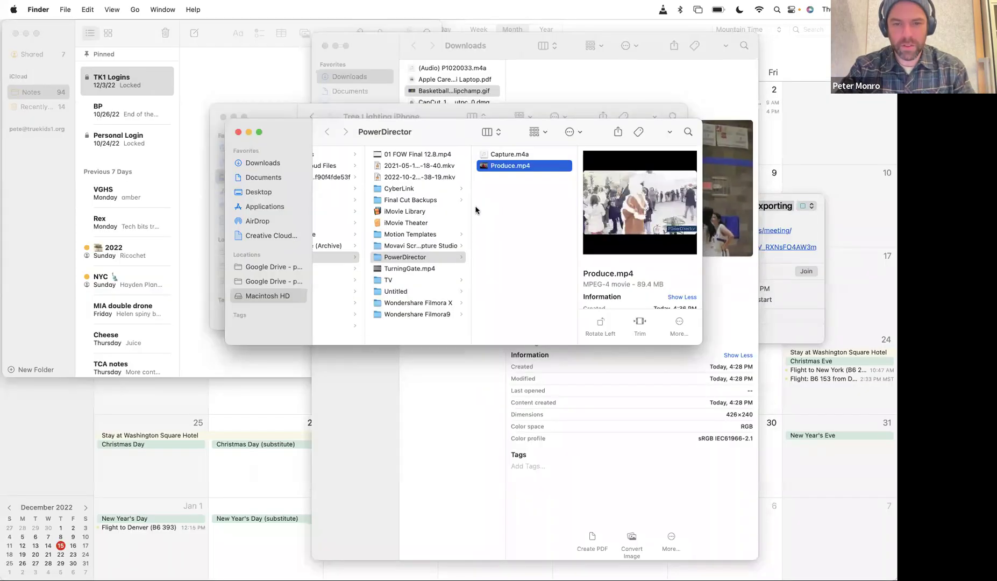
pyautogui.rightClick(511, 165)
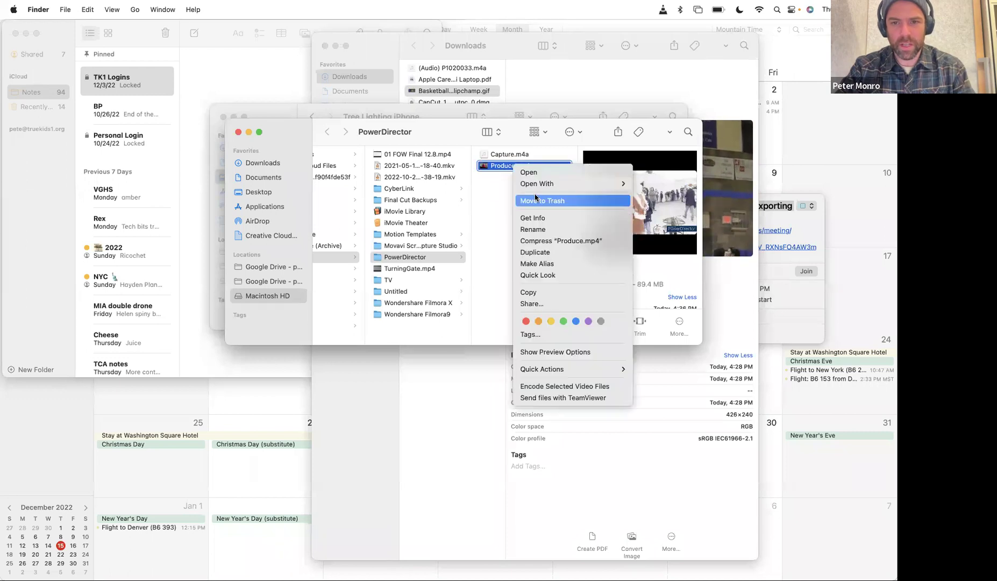
pyautogui.click(538, 200)
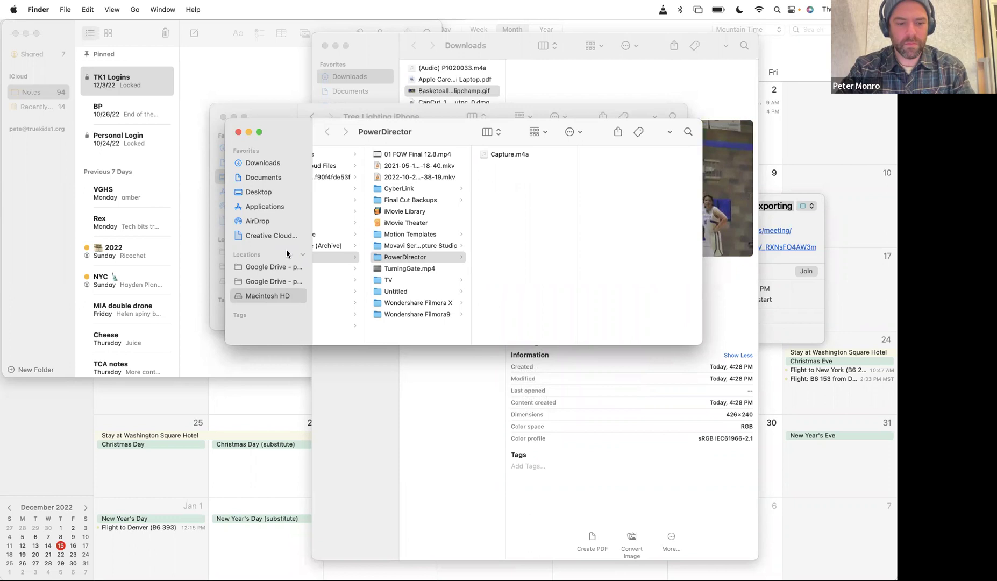
# Switch to Chrome, advance to the slide of free or low cost video editors, and open its CapCut link
pyautogui.press('super+Tab')
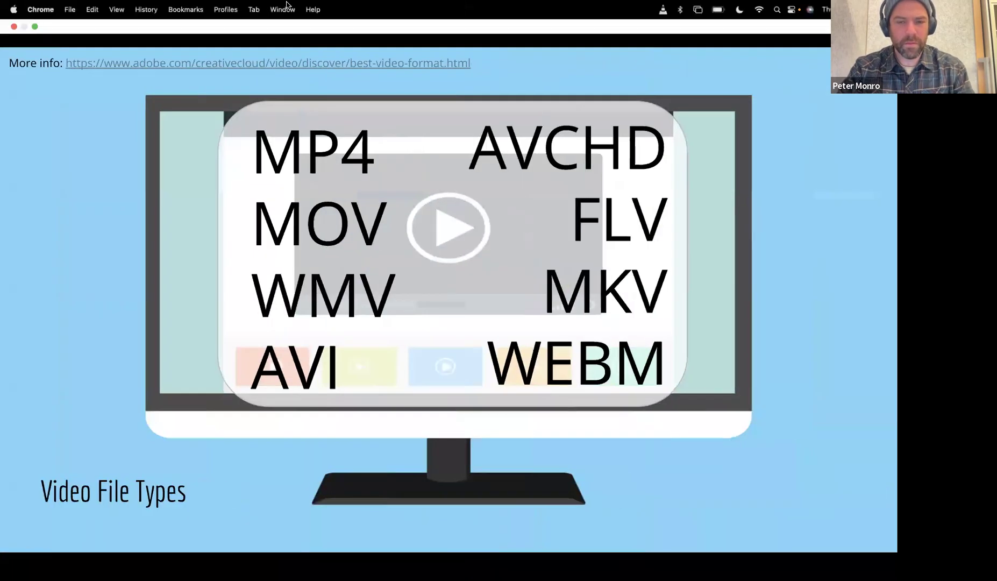
pyautogui.press('Right')
pyautogui.press('Right')
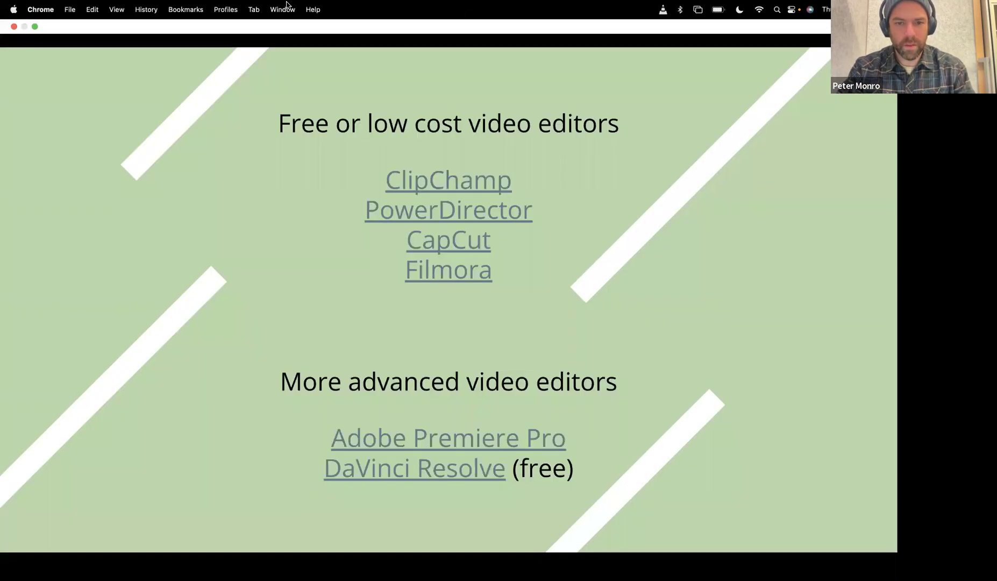
pyautogui.click(467, 243)
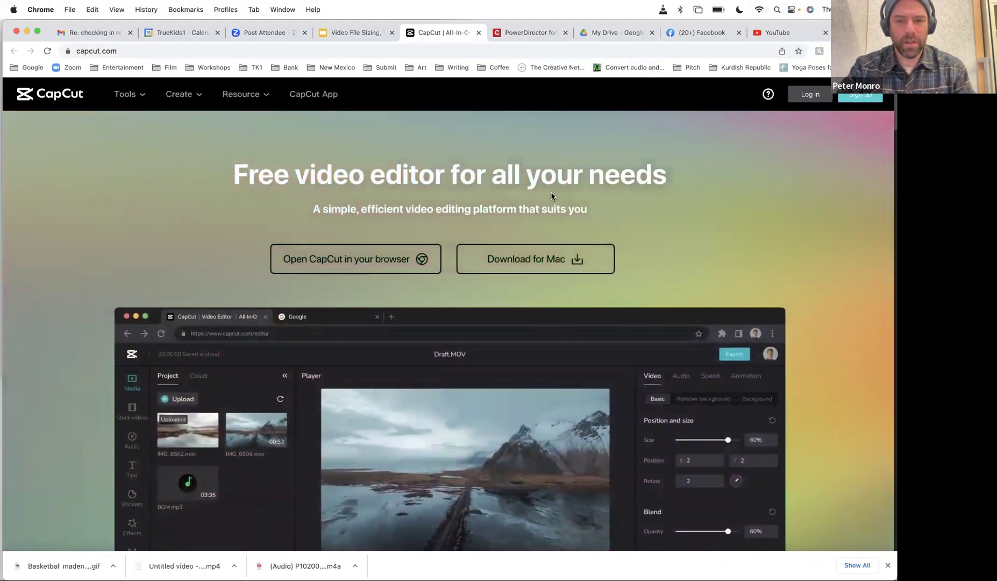
pyautogui.moveTo(593, 564)
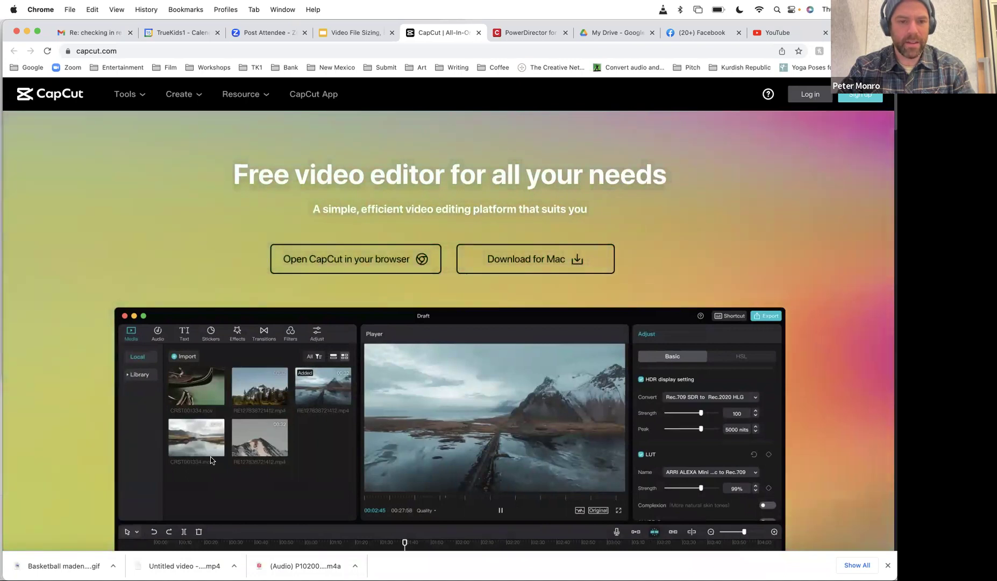
pyautogui.press('super+Tab')
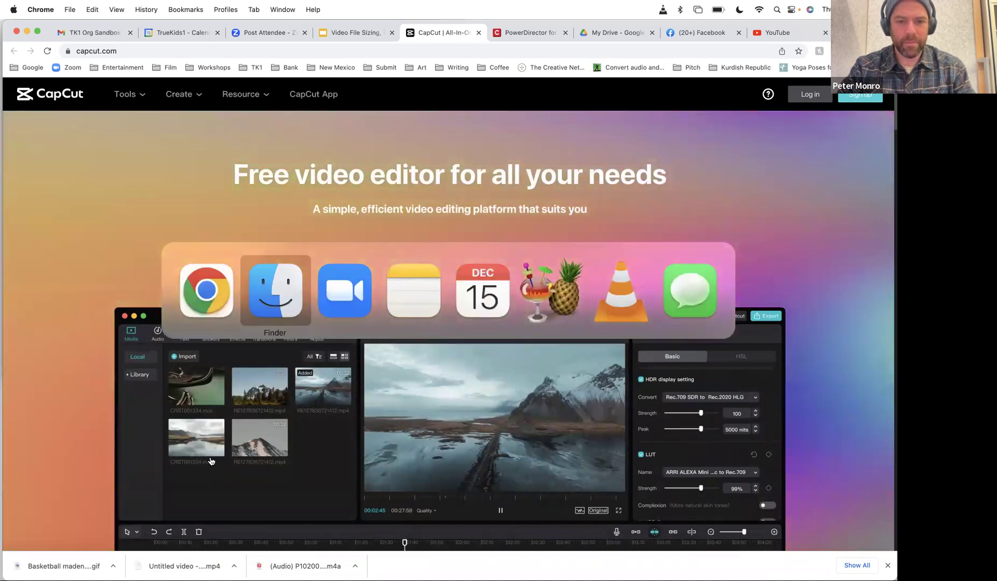
pyautogui.press('super+Tab')
pyautogui.press('super+Tab')
pyautogui.press('super+Tab')
pyautogui.press('super+Tab')
pyautogui.press('super+Tab')
pyautogui.press('super+Tab')
pyautogui.press('super+Tab')
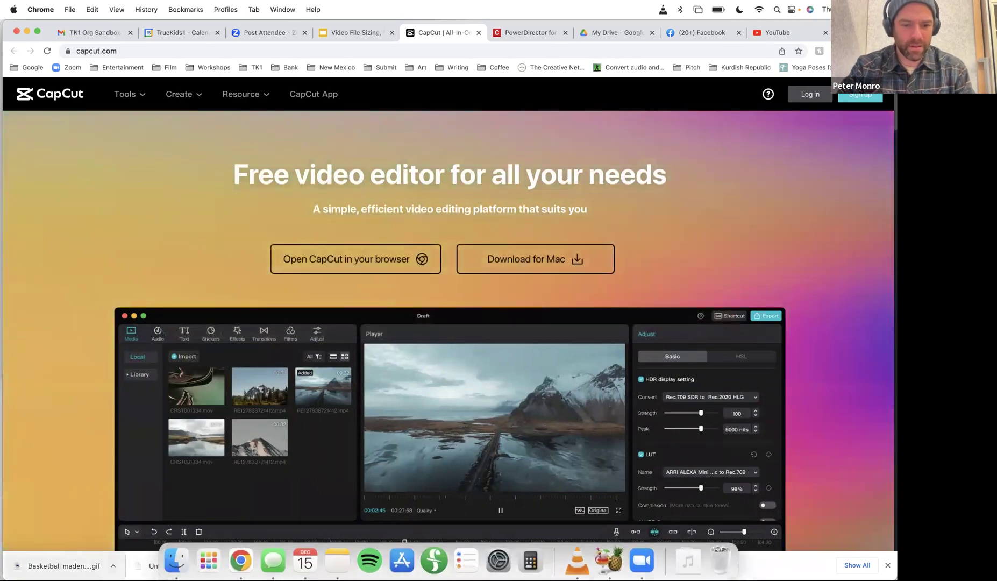
# Open the installed CapCut desktop app, allow the downloaded app to run, and start a new project, dismissing the free layer tip
pyautogui.click(208, 558)
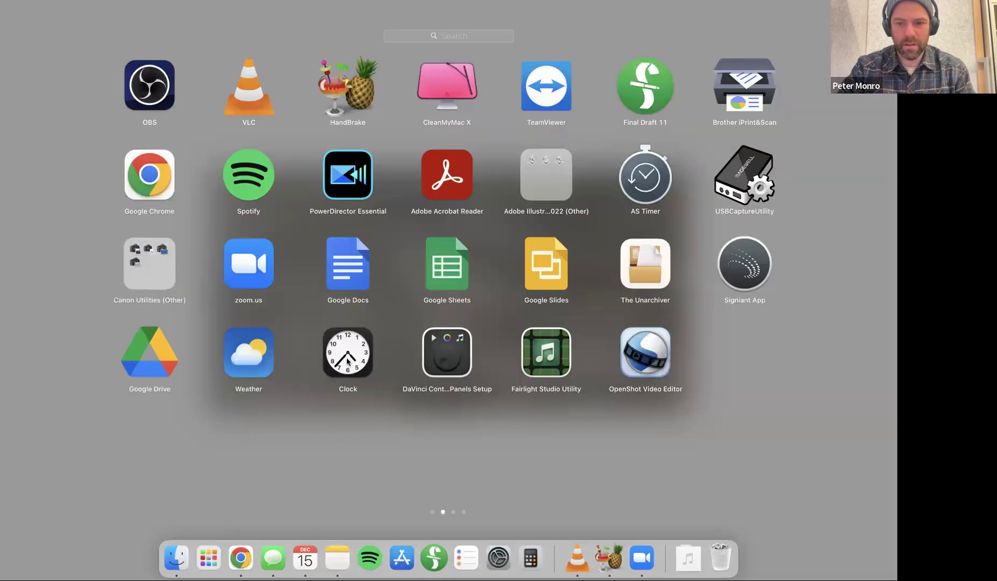
pyautogui.hscroll(3, 345, 361)
pyautogui.hscroll(2, 347, 362)
pyautogui.hscroll(-4, 347, 361)
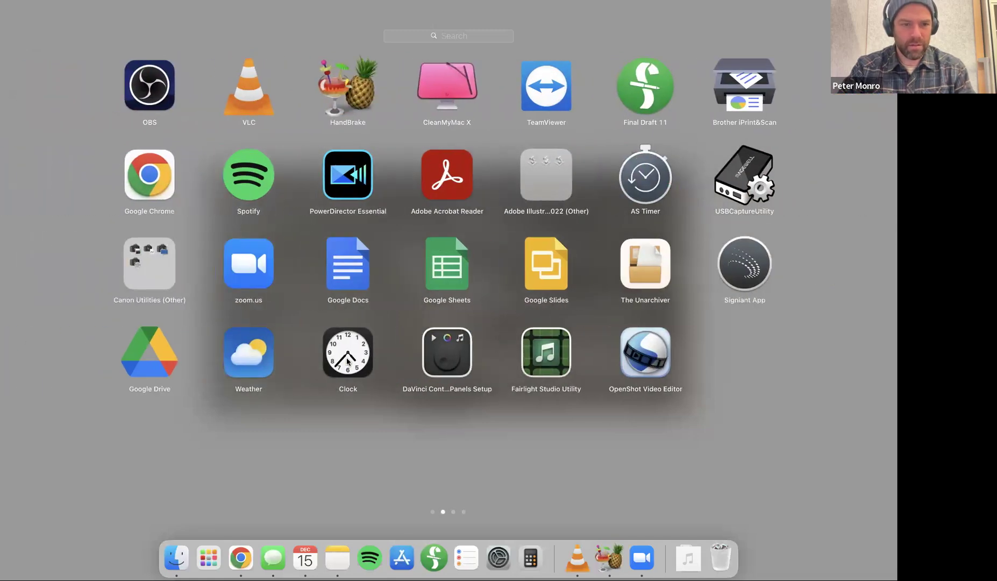
pyautogui.hscroll(-2, 348, 361)
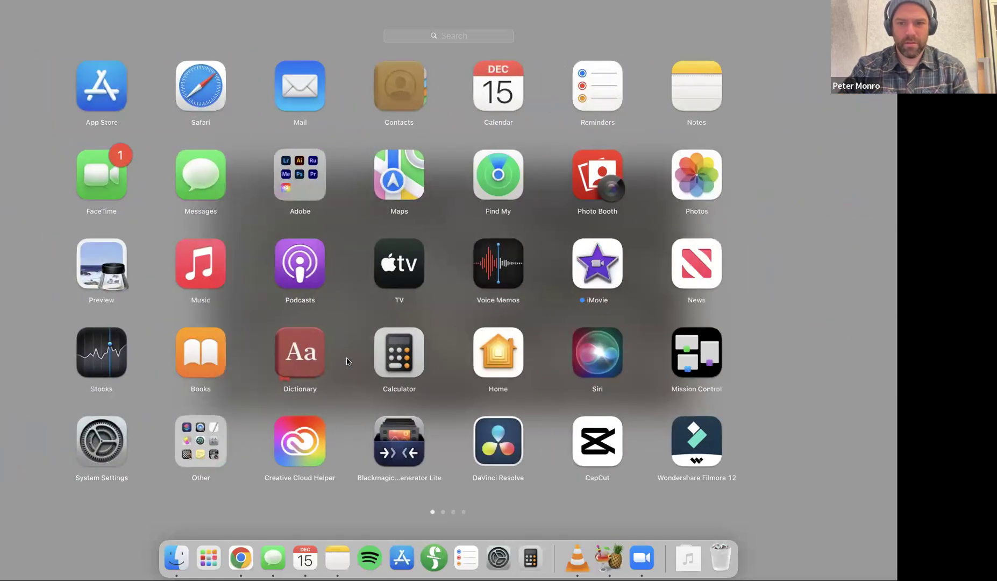
pyautogui.click(655, 446)
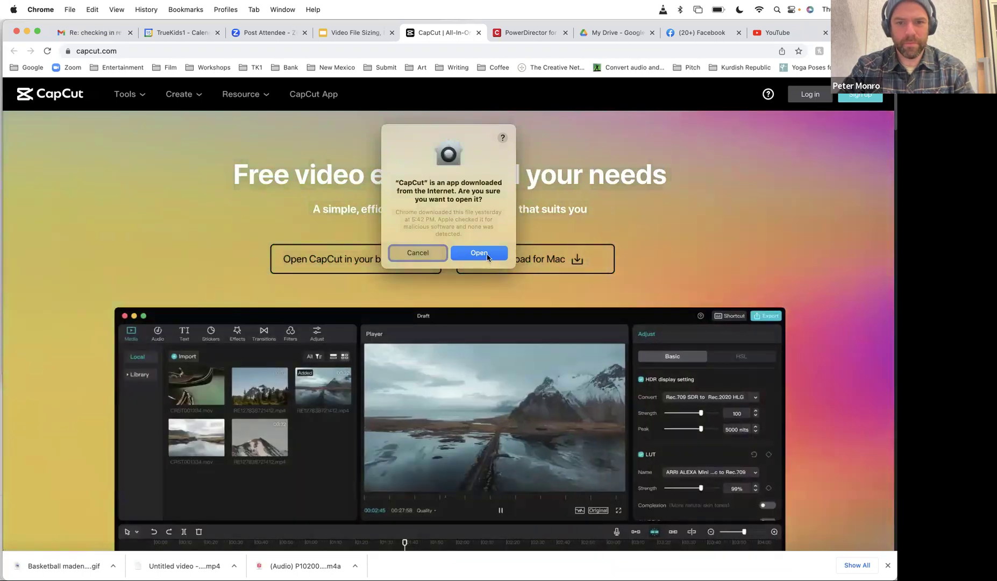
pyautogui.click(487, 254)
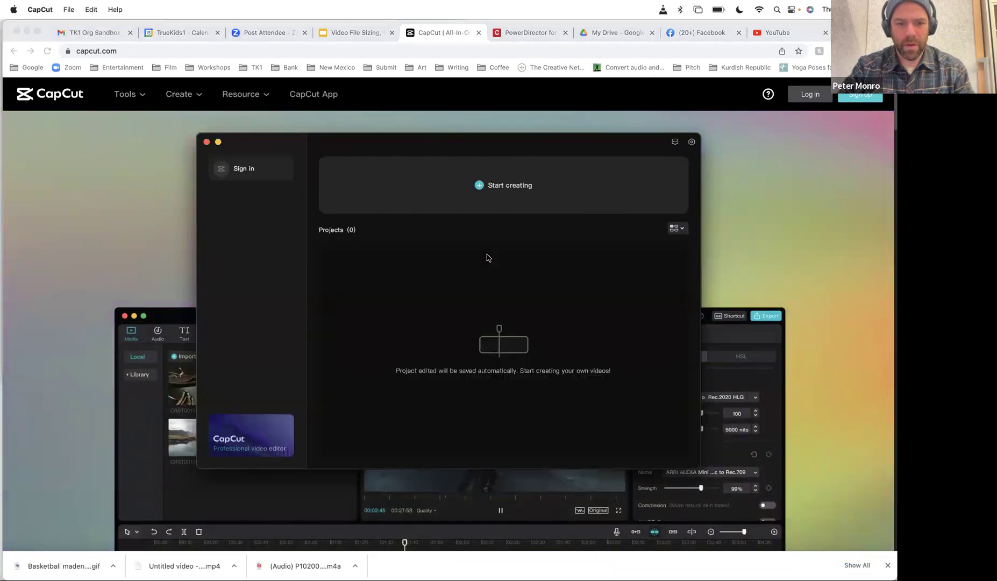
pyautogui.click(480, 187)
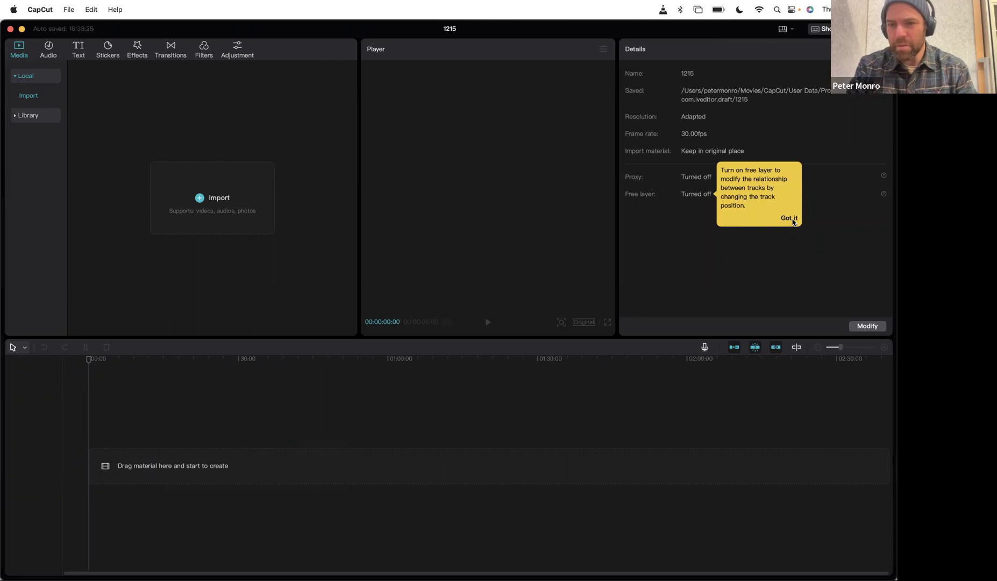
pyautogui.click(789, 219)
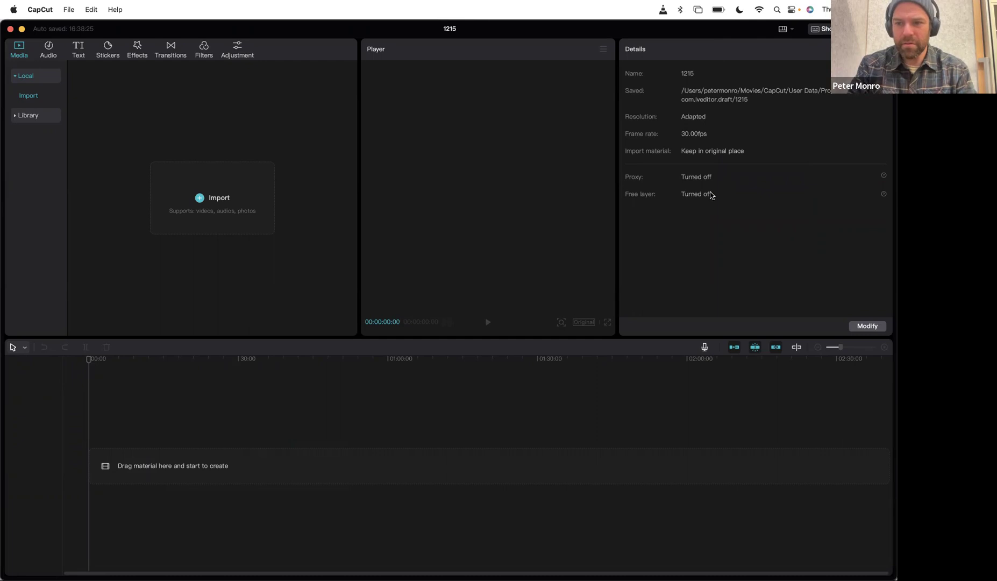
# Import the six consecutive clips ending in 4236 2.MP4 through 2134 2.MP4 from the Desktop folder Tree Lighting iPhone
pyautogui.click(210, 197)
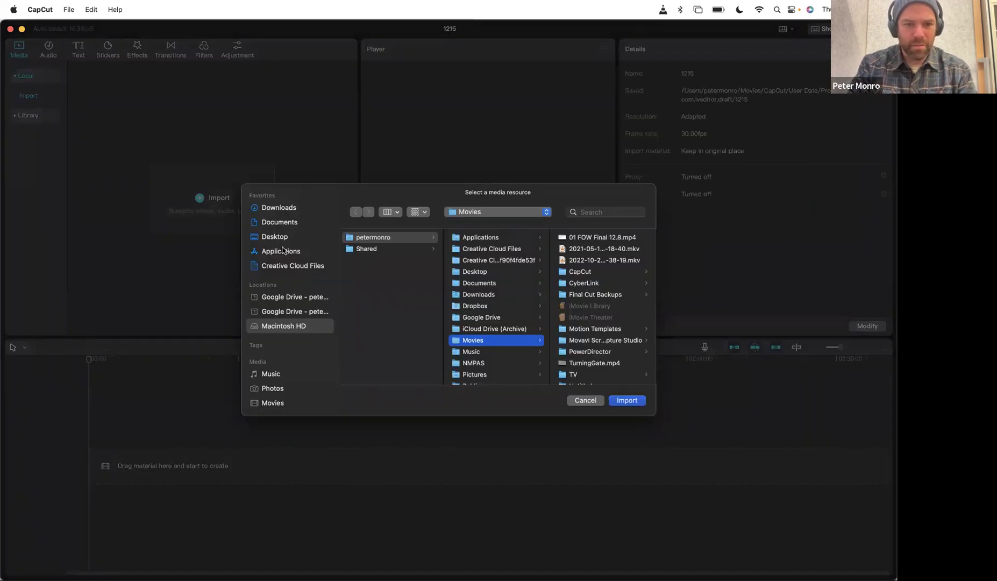
pyautogui.click(280, 238)
pyautogui.click(384, 260)
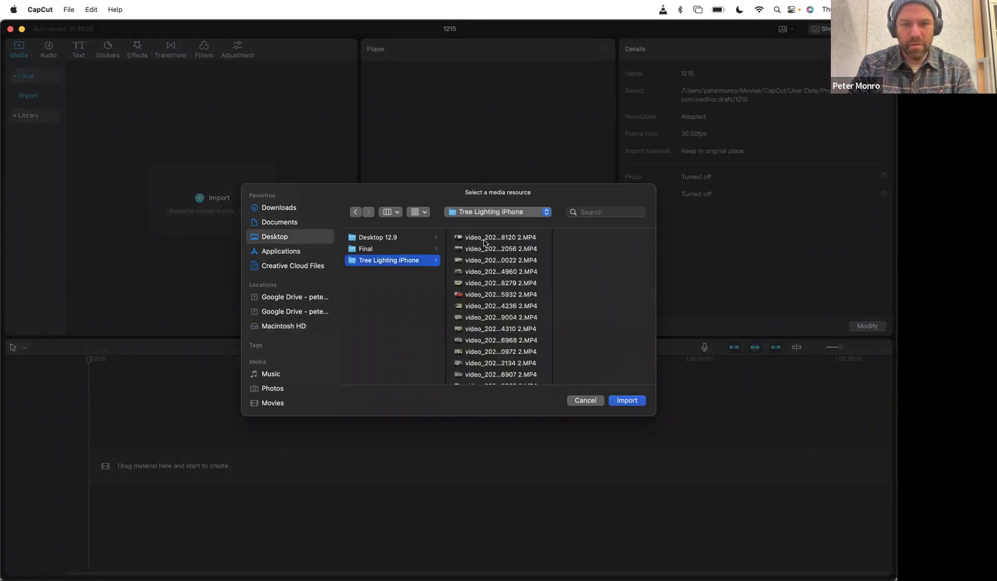
pyautogui.click(486, 237)
pyautogui.keyDown('shift'); pyautogui.click(472, 295); pyautogui.keyUp('shift')
pyautogui.click(465, 306)
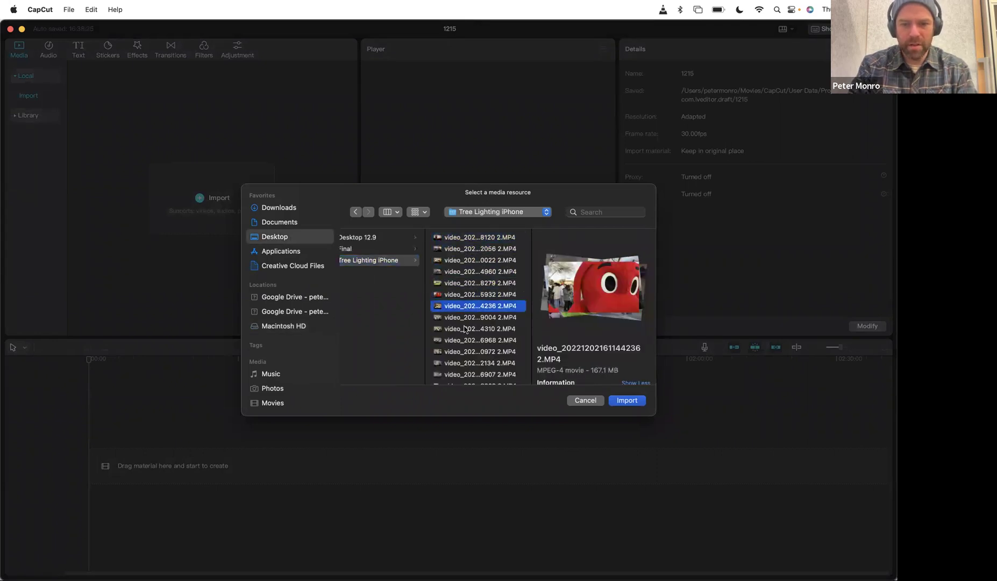
pyautogui.keyDown('shift'); pyautogui.click(466, 362); pyautogui.keyUp('shift')
pyautogui.click(633, 401)
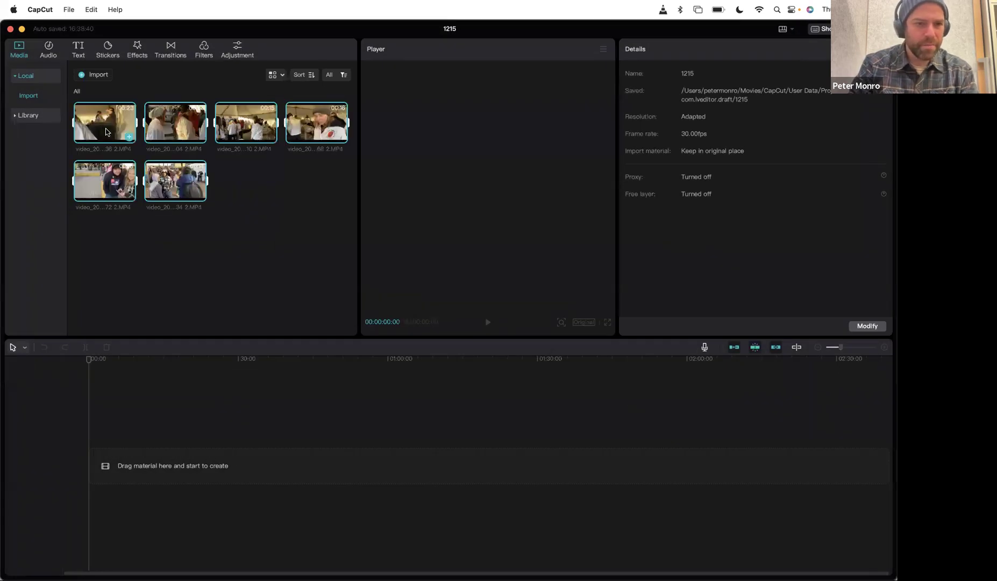
# Add all six imported clips to the timeline and play the opening seconds of the first one
pyautogui.click(129, 137)
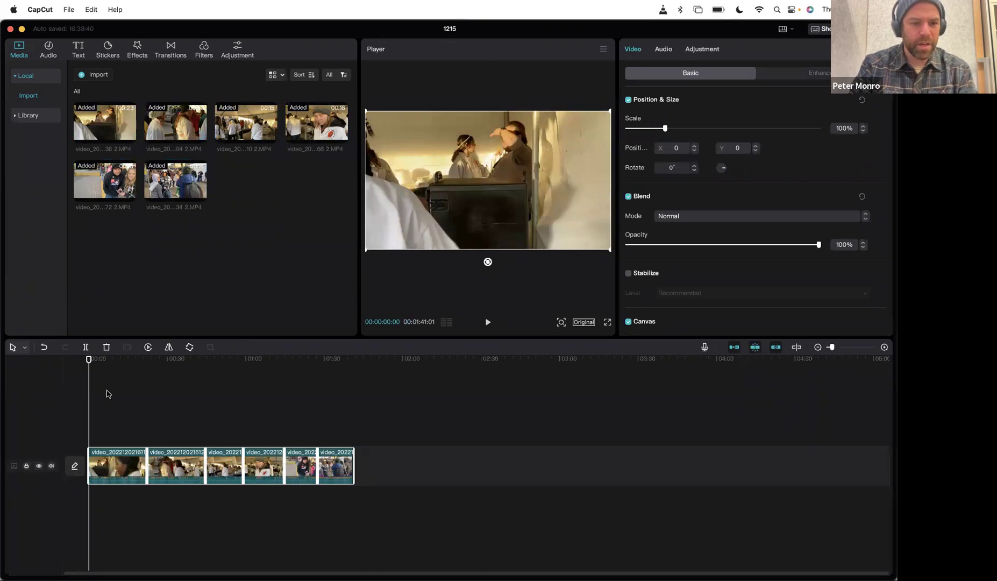
pyautogui.press('space')
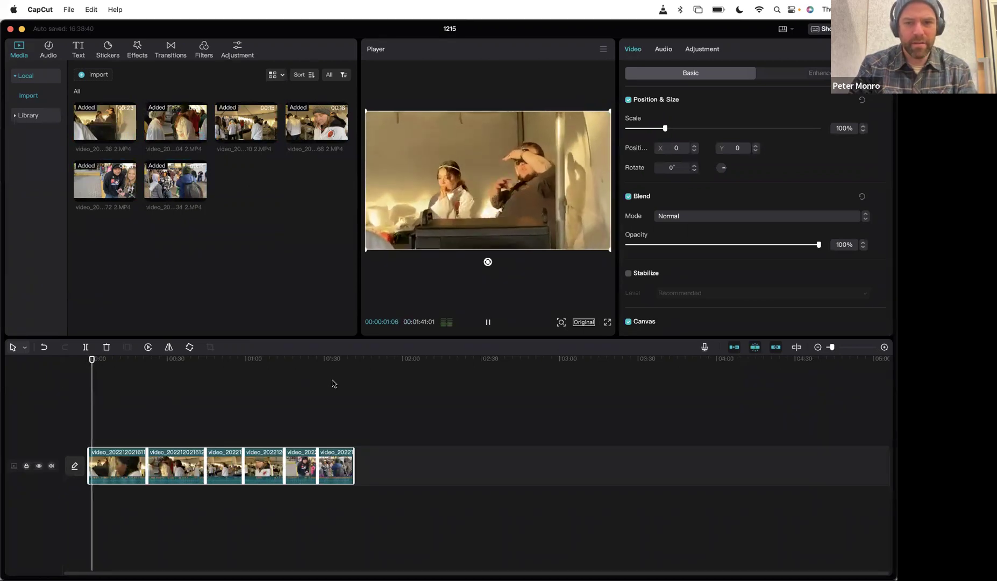
pyautogui.press('space')
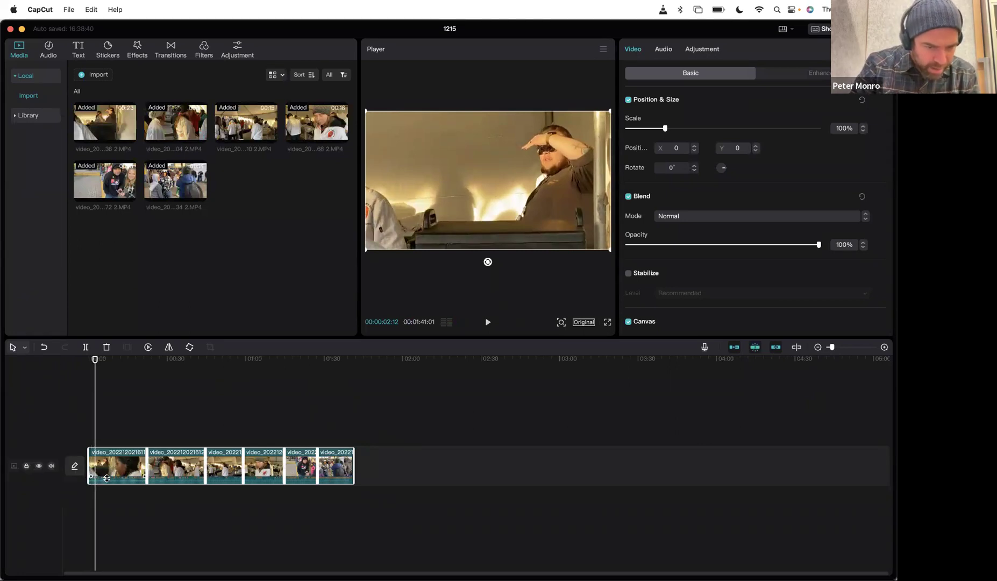
pyautogui.scroll(3, 97, 480)
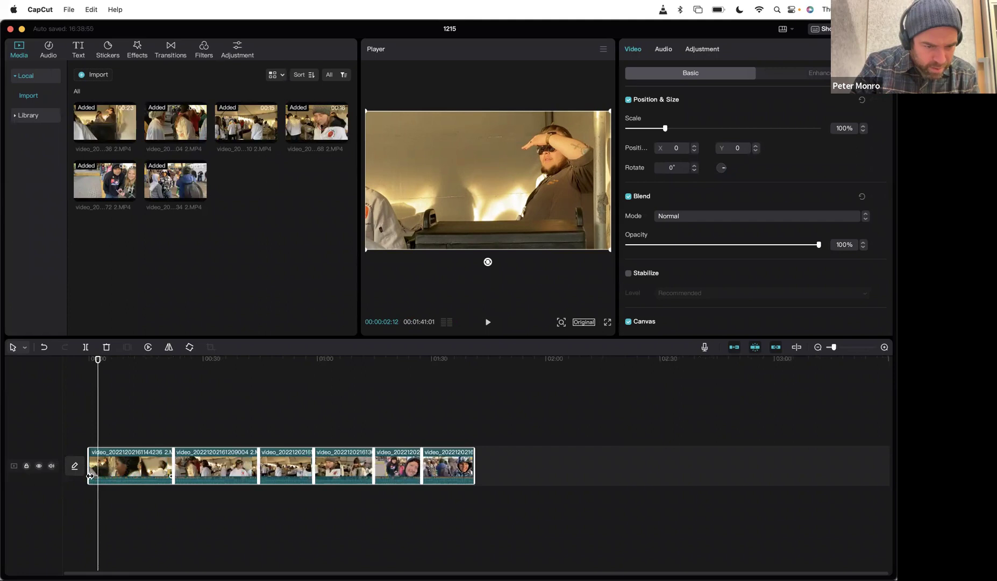
# Separate the audio from the first timeline clip and delete the separated audio
pyautogui.moveTo(129, 481); pyautogui.dragTo(130, 487)
pyautogui.press('super+z')
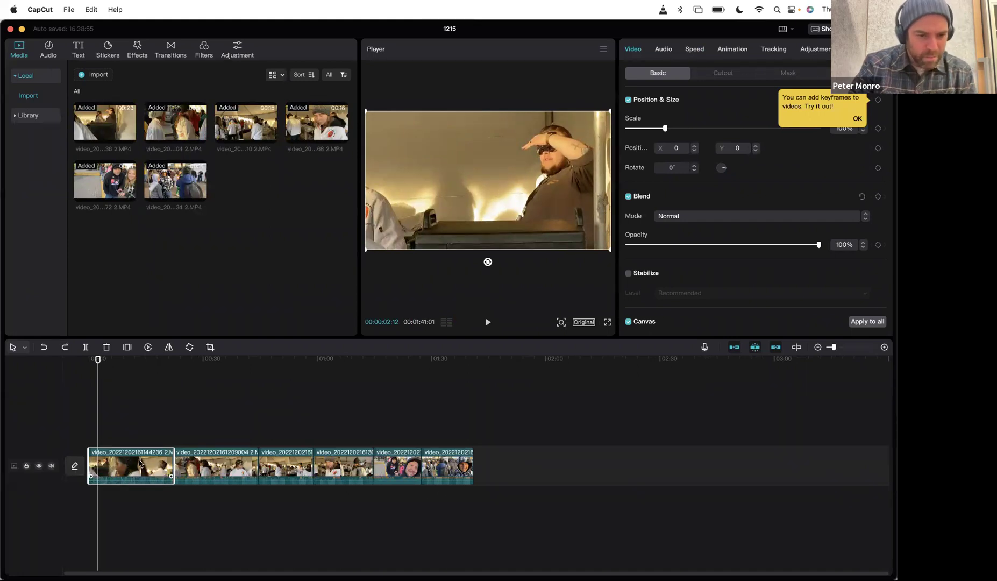
pyautogui.rightClick(140, 463)
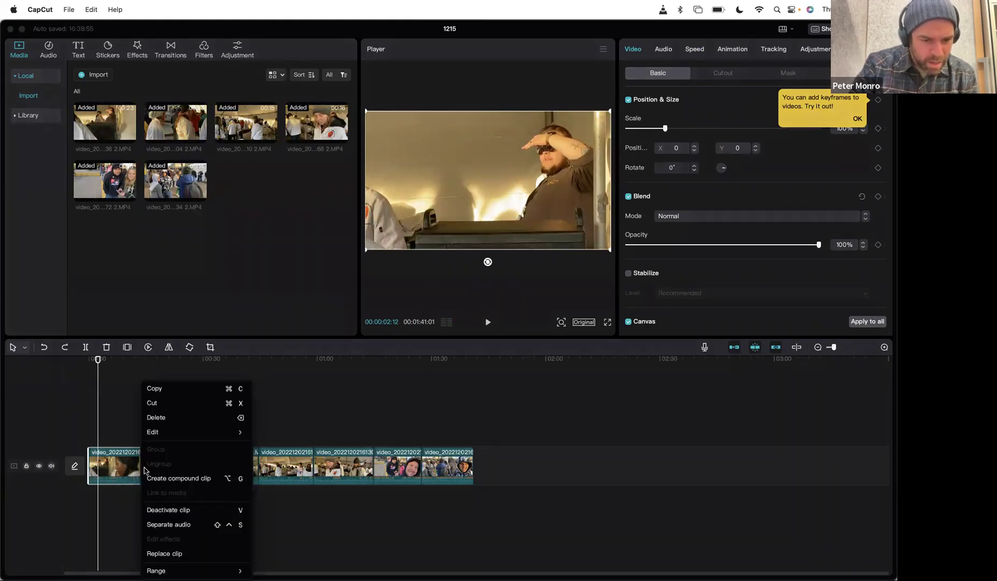
pyautogui.click(183, 525)
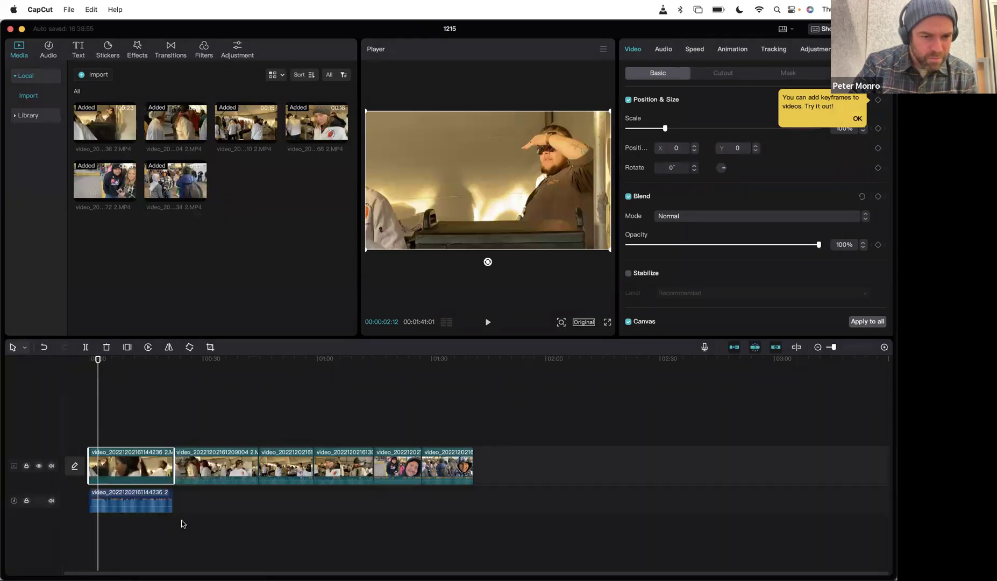
pyautogui.press('Delete')
# Select the second through sixth timeline clips together, separate their audio, and delete all the separated audio
pyautogui.moveTo(221, 471)
pyautogui.mouseDown()
pyautogui.moveTo(429, 478)
pyautogui.moveTo(238, 468)
pyautogui.mouseUp()
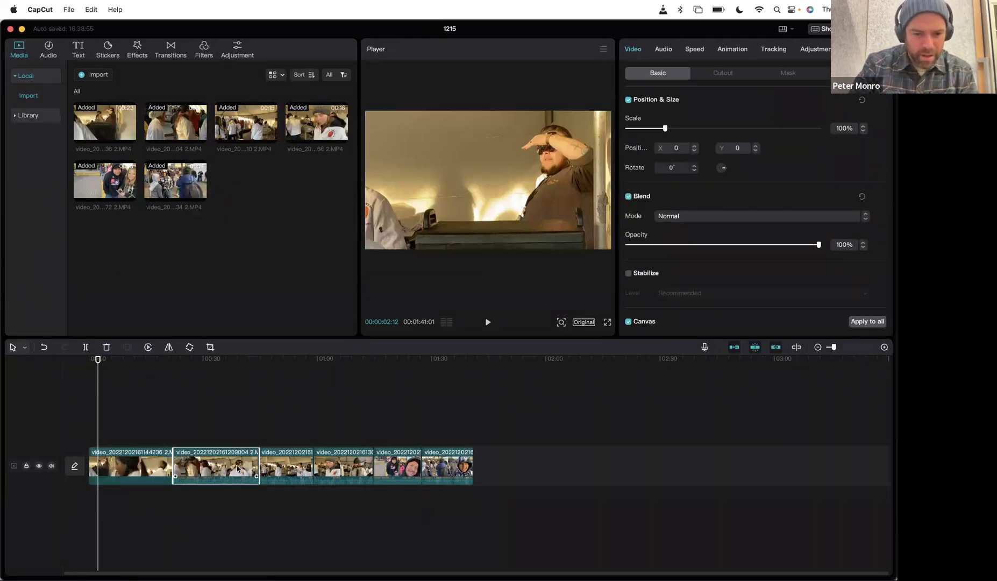
pyautogui.click(284, 463)
pyautogui.click(351, 464)
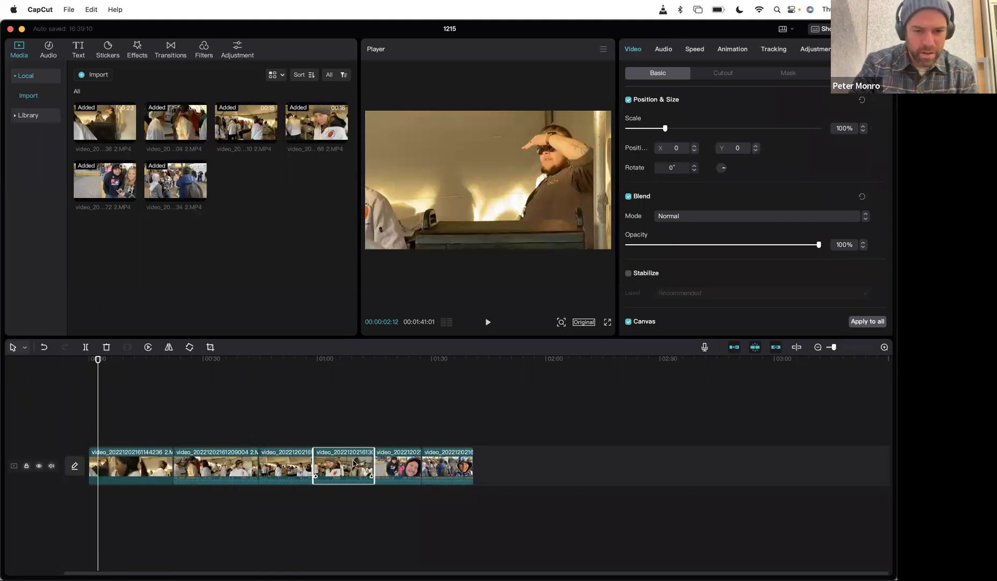
pyautogui.click(231, 461)
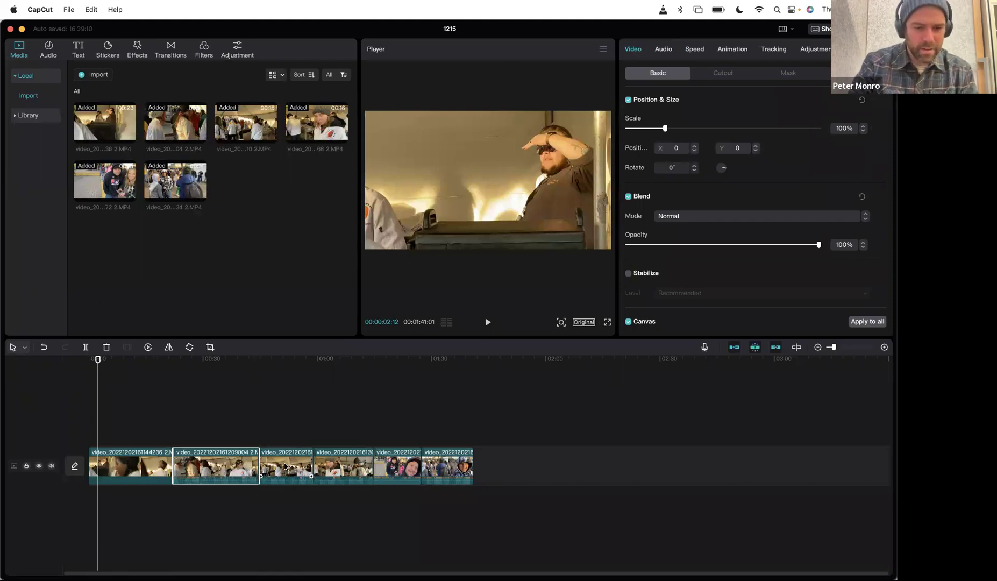
pyautogui.click(285, 466)
pyautogui.click(238, 463)
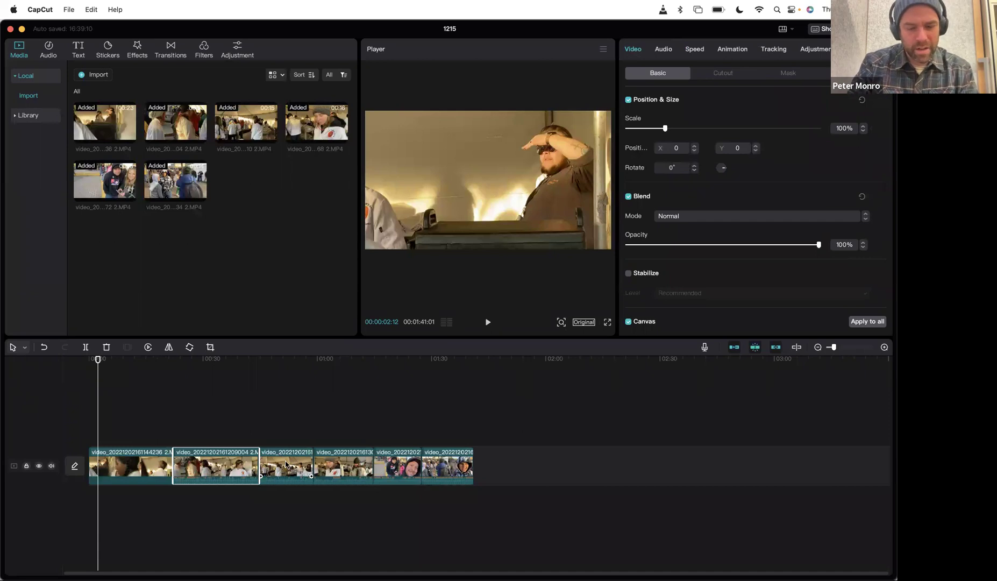
pyautogui.moveTo(220, 429); pyautogui.dragTo(420, 487)
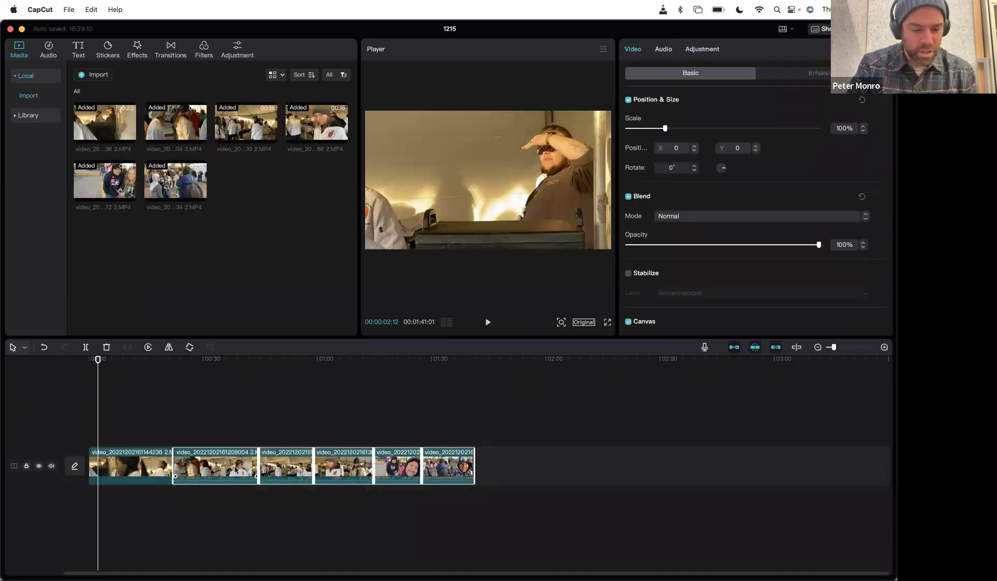
pyautogui.moveTo(215, 412); pyautogui.dragTo(455, 517)
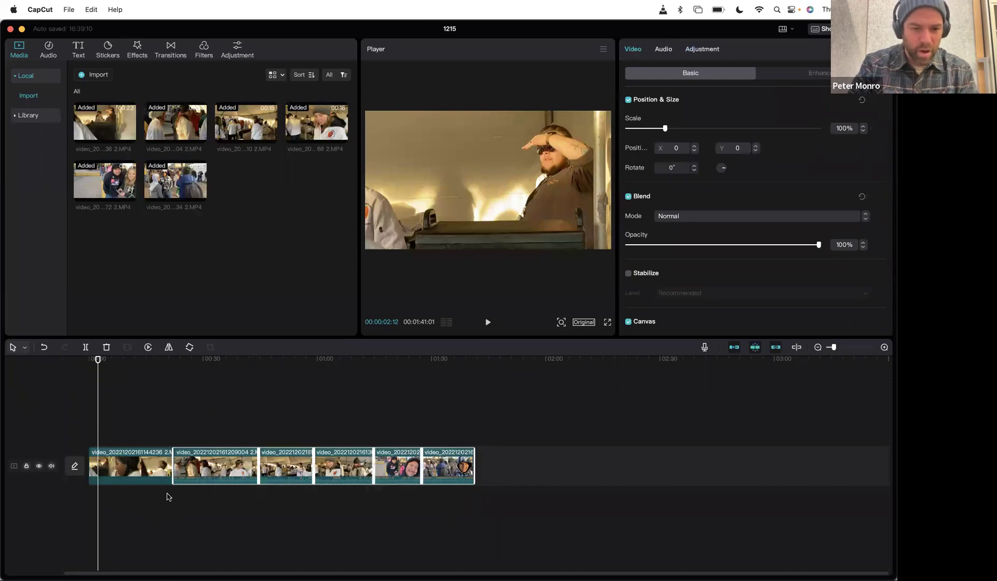
pyautogui.rightClick(214, 467)
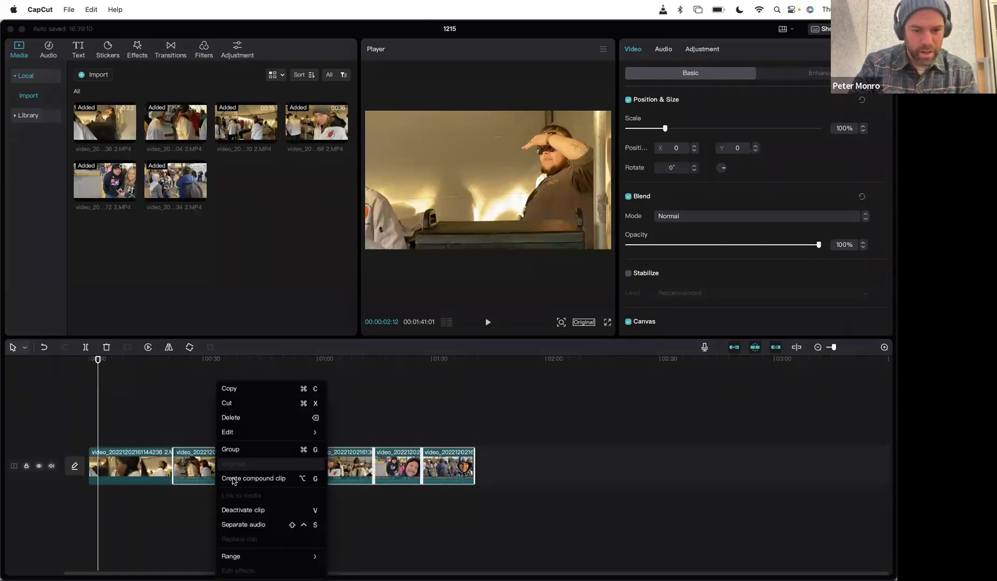
pyautogui.click(249, 525)
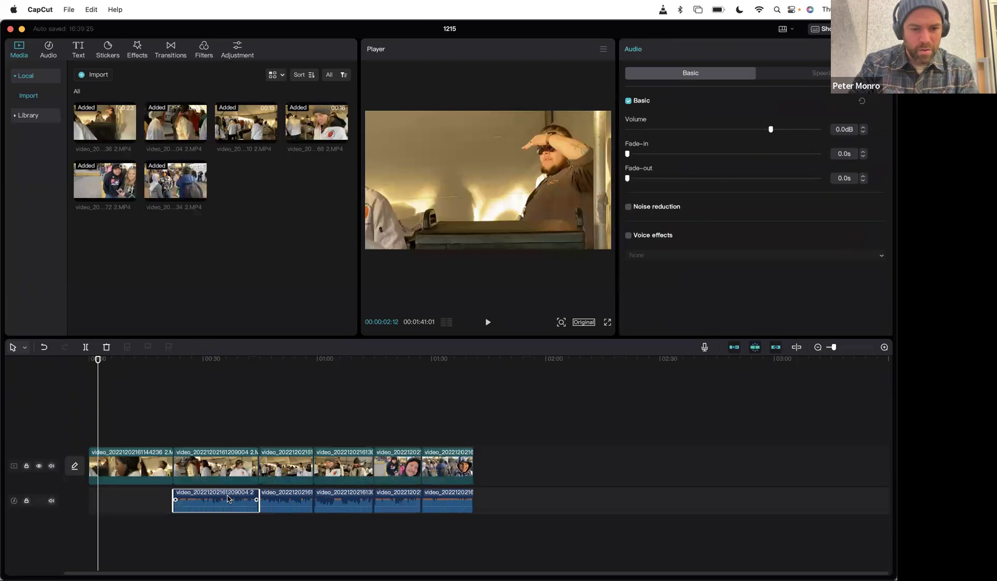
pyautogui.press('BackSpace')
# Play the first clip to about 00:00:07:17, split it there, and delete its remaining part
pyautogui.press('space')
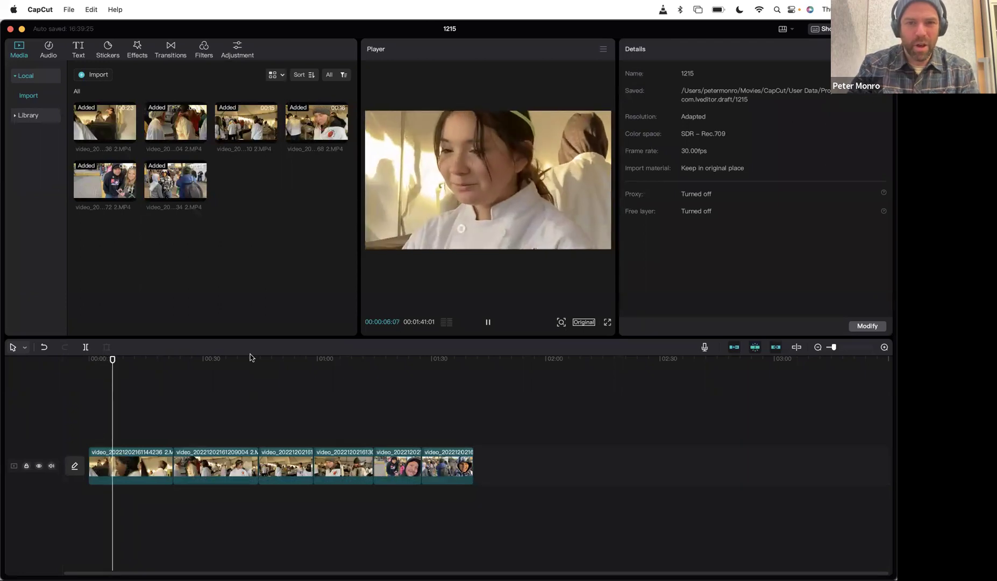
pyautogui.press('space')
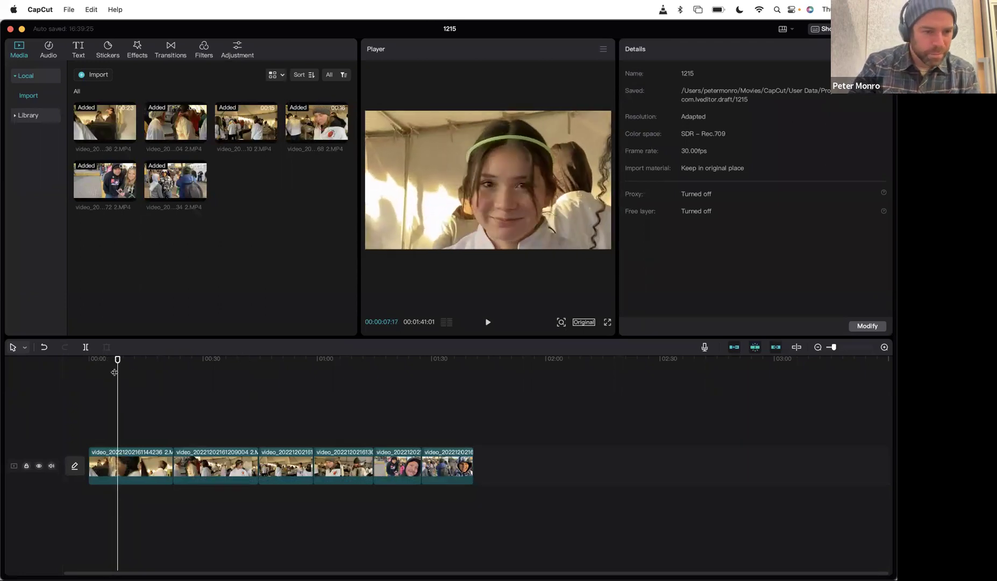
pyautogui.click(85, 347)
pyautogui.click(147, 464)
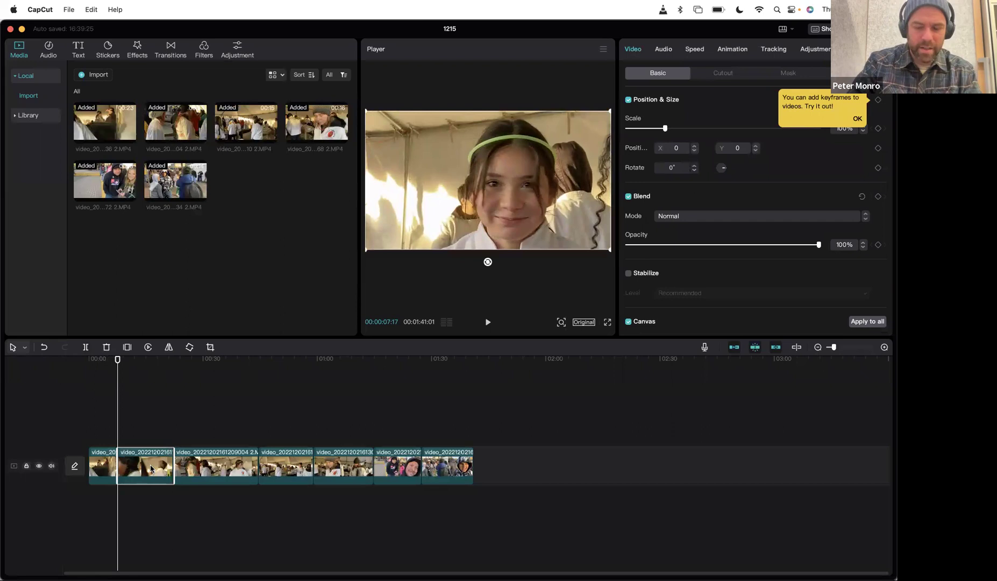
pyautogui.press('Delete')
# Rotate the second timeline clip in 90° increments through a full turn to 360°, viewing it at about 00:00:16:18
pyautogui.moveTo(116, 364); pyautogui.dragTo(151, 359)
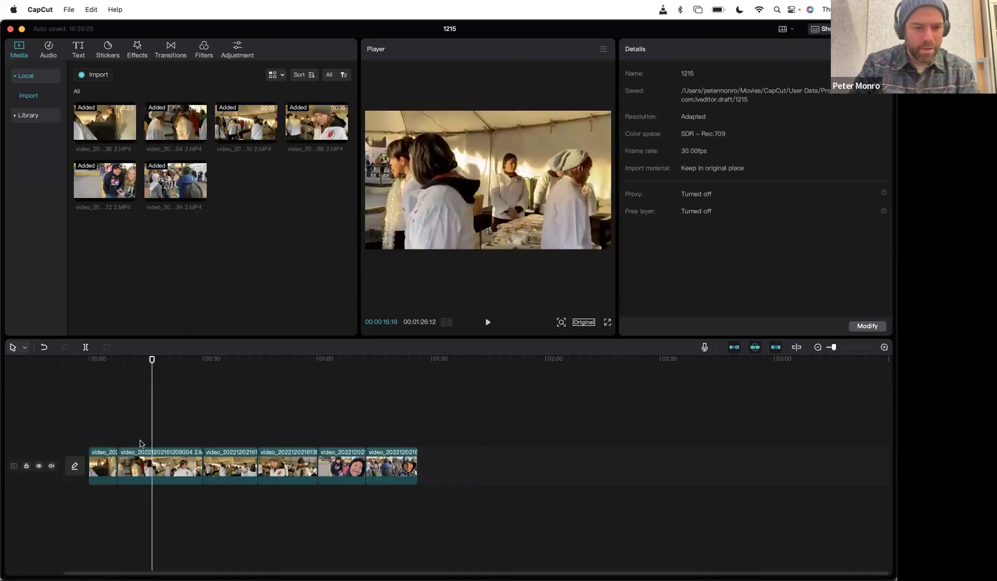
pyautogui.click(146, 461)
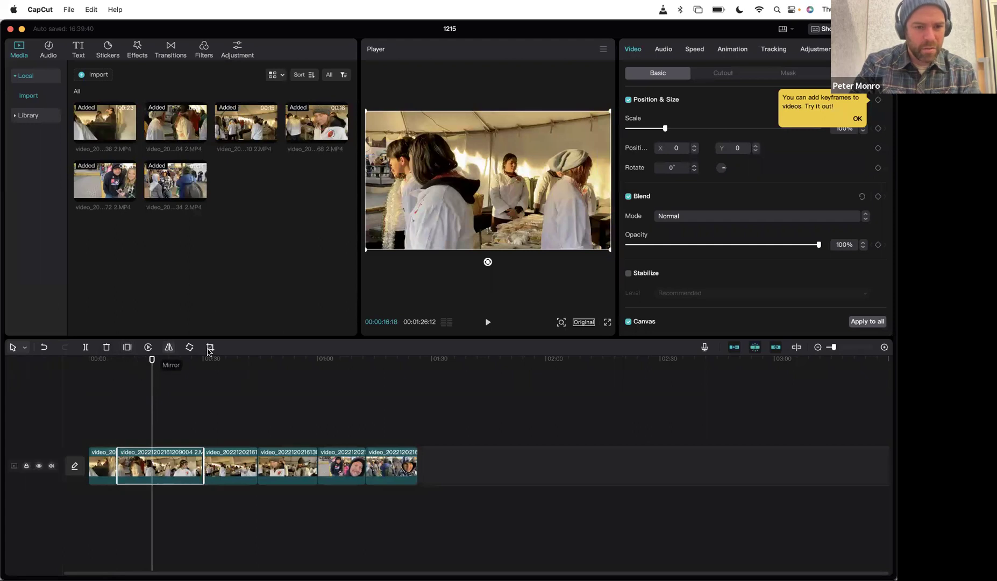
pyautogui.click(191, 347)
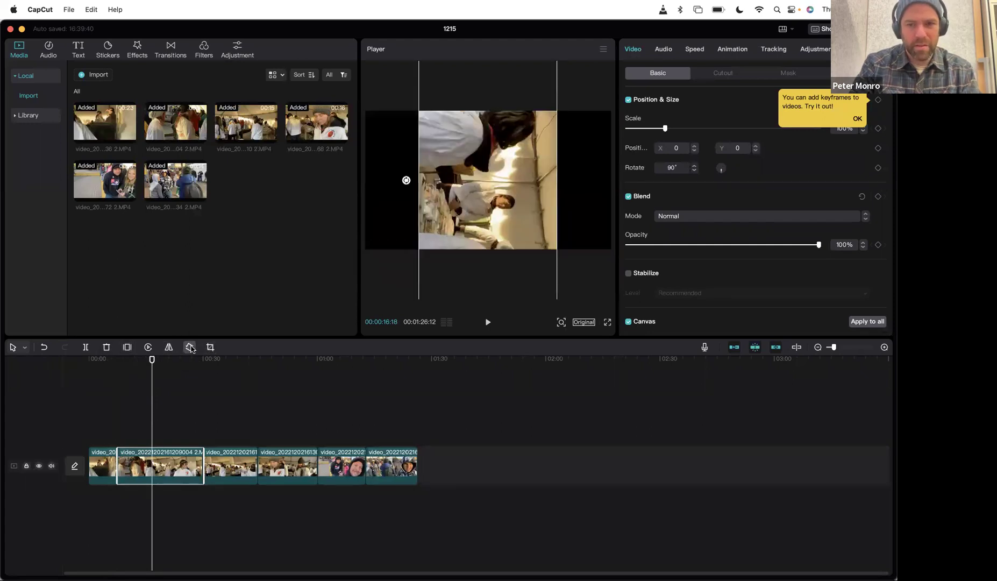
pyautogui.click(191, 348)
pyautogui.click(191, 348)
pyautogui.click(191, 347)
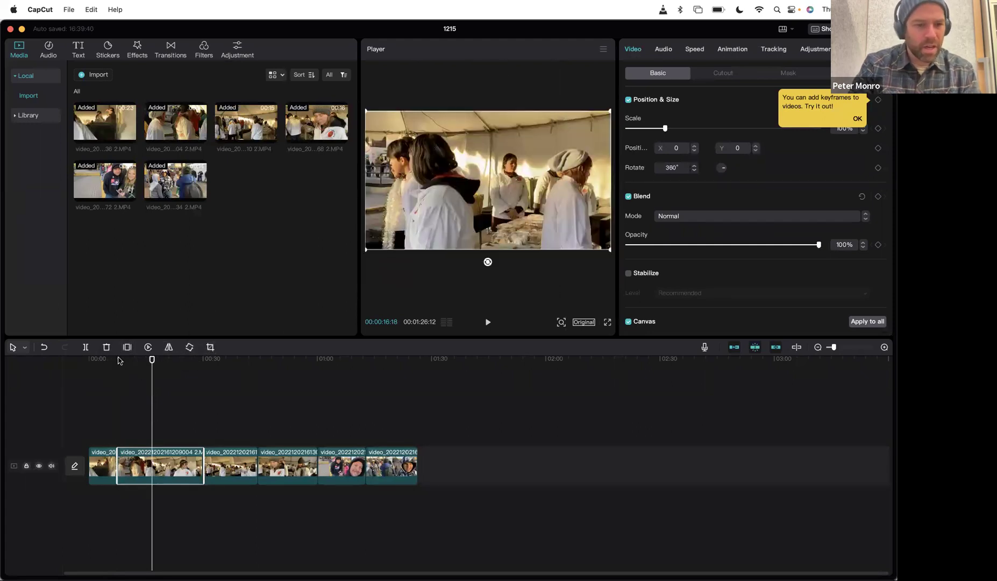
# Trim the end of the second timeline clip slightly, shortening the whole video to 00:01:24:05
pyautogui.moveTo(199, 455)
pyautogui.mouseDown()
pyautogui.moveTo(179, 456)
pyautogui.moveTo(194, 456)
pyautogui.mouseUp()
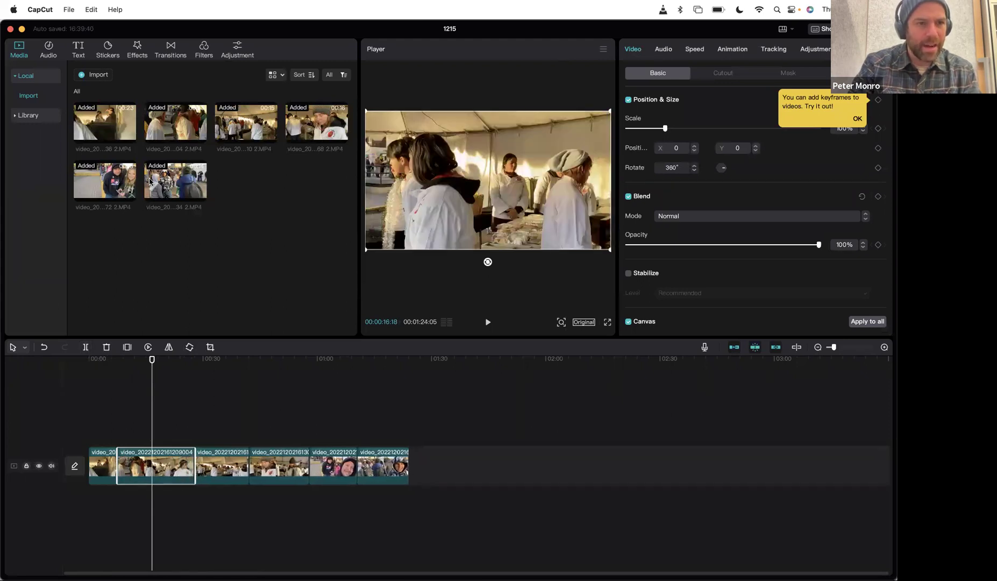
# Look through the available audio, text effects, text templates, auto captions, stickers, effects, transitions and filters
pyautogui.click(49, 47)
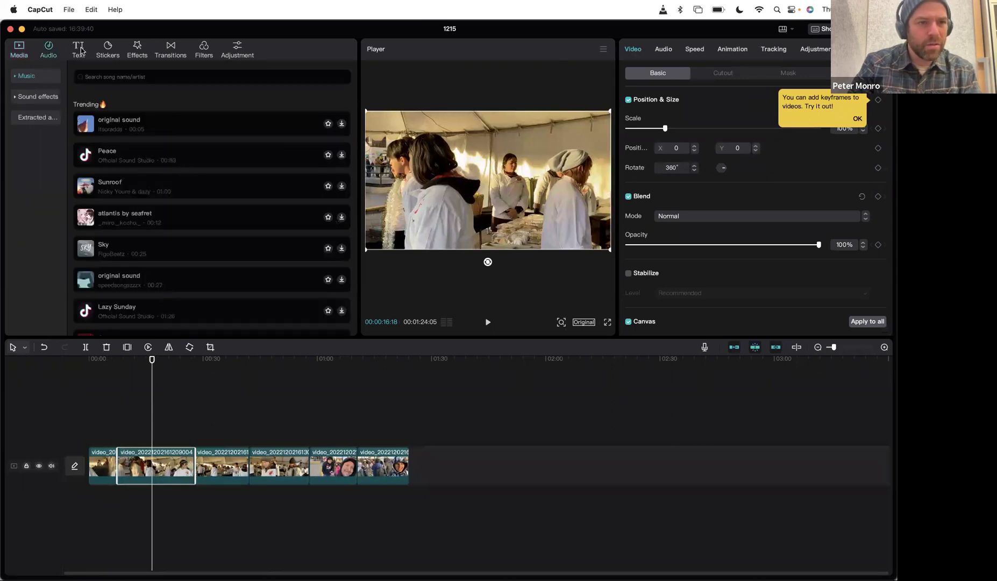
pyautogui.click(79, 49)
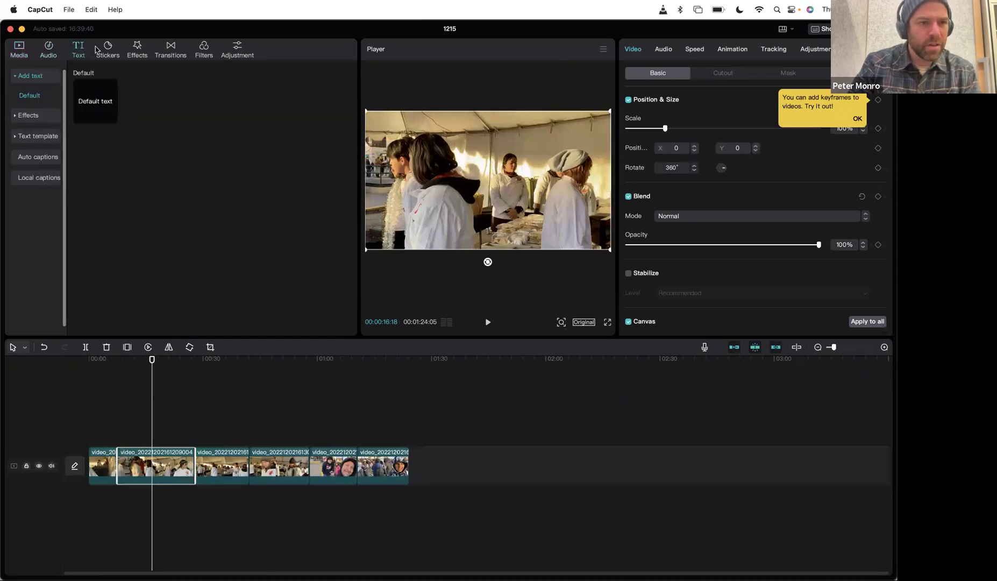
pyautogui.click(38, 119)
pyautogui.click(37, 96)
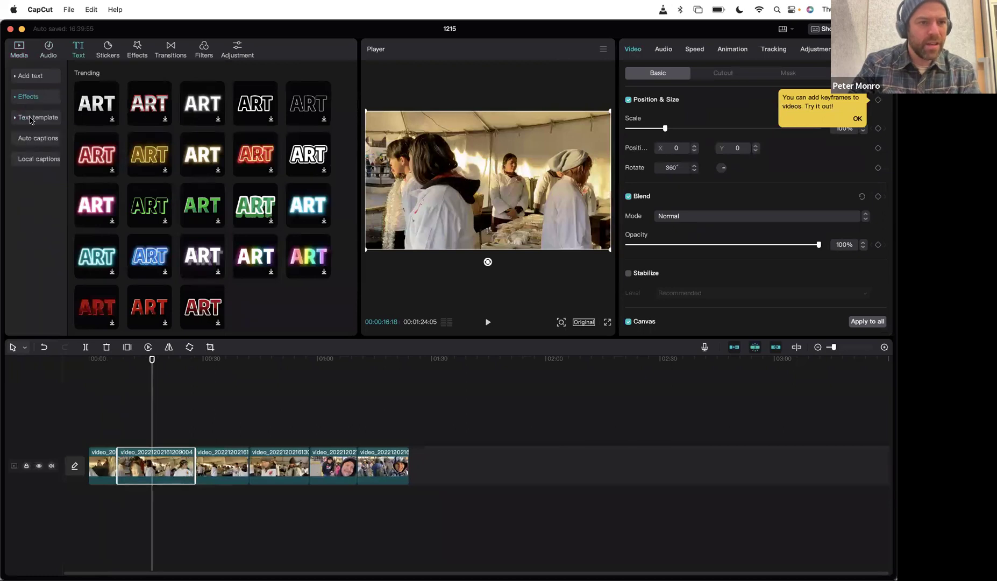
pyautogui.click(31, 119)
pyautogui.click(31, 118)
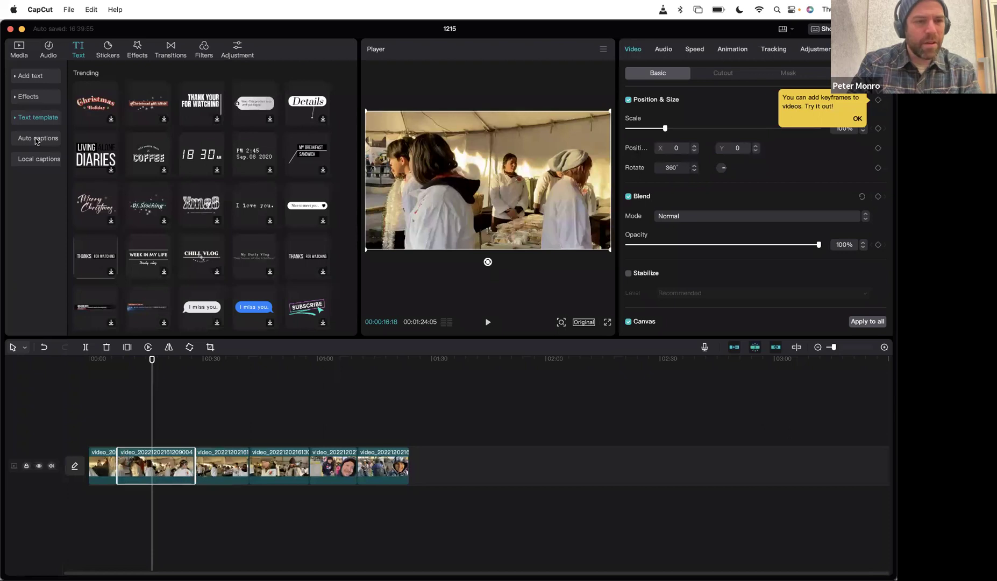
pyautogui.click(36, 139)
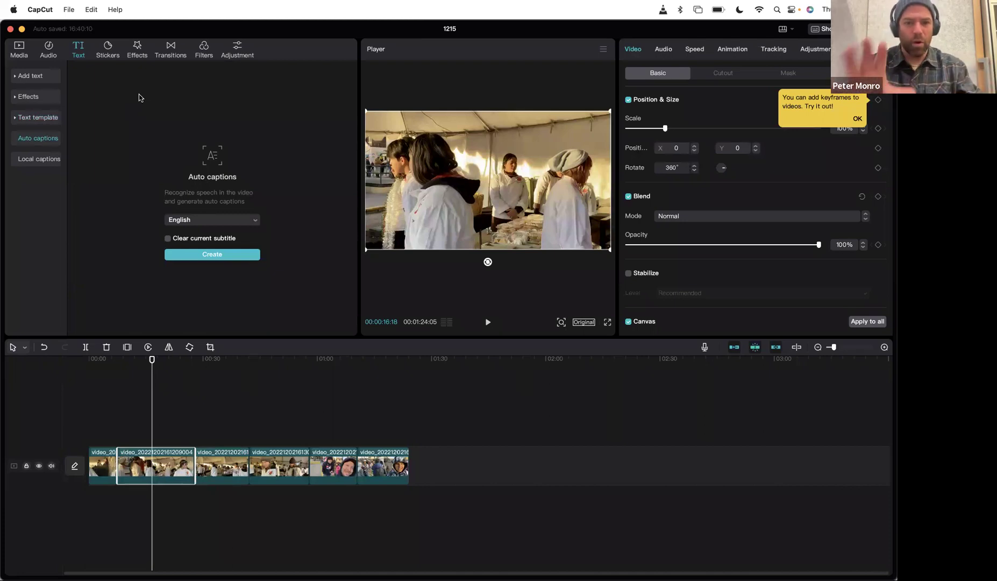
pyautogui.click(108, 48)
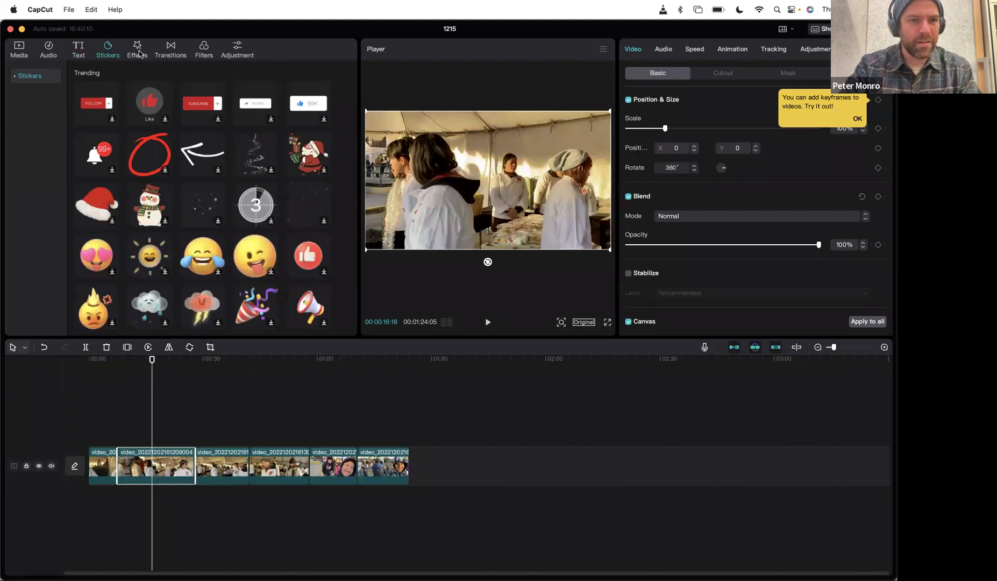
pyautogui.click(140, 52)
pyautogui.click(172, 51)
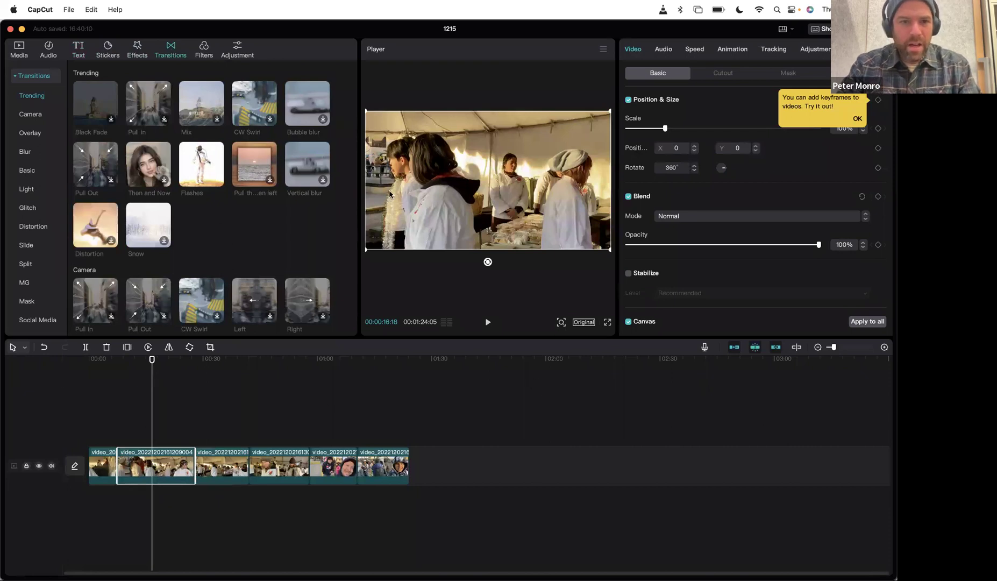
pyautogui.click(204, 49)
# Add a custom adjustment to the timeline and stretch it over the full length of the second clip
pyautogui.click(238, 49)
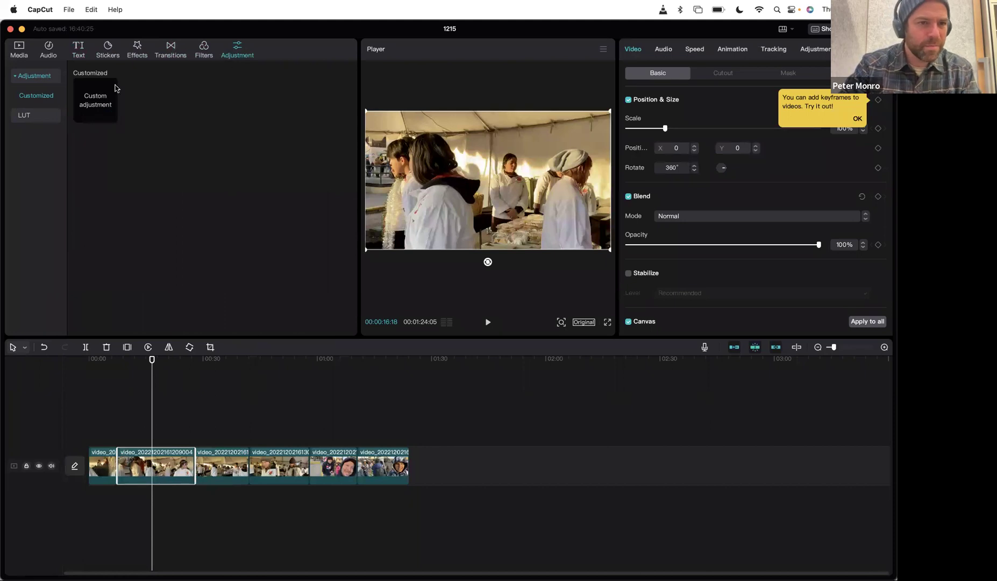
pyautogui.click(96, 96)
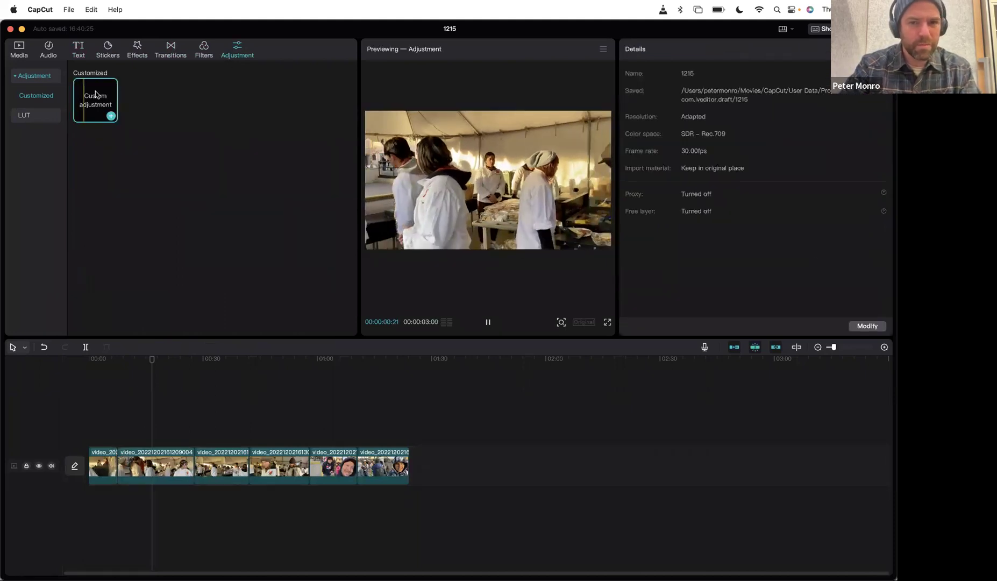
pyautogui.click(111, 116)
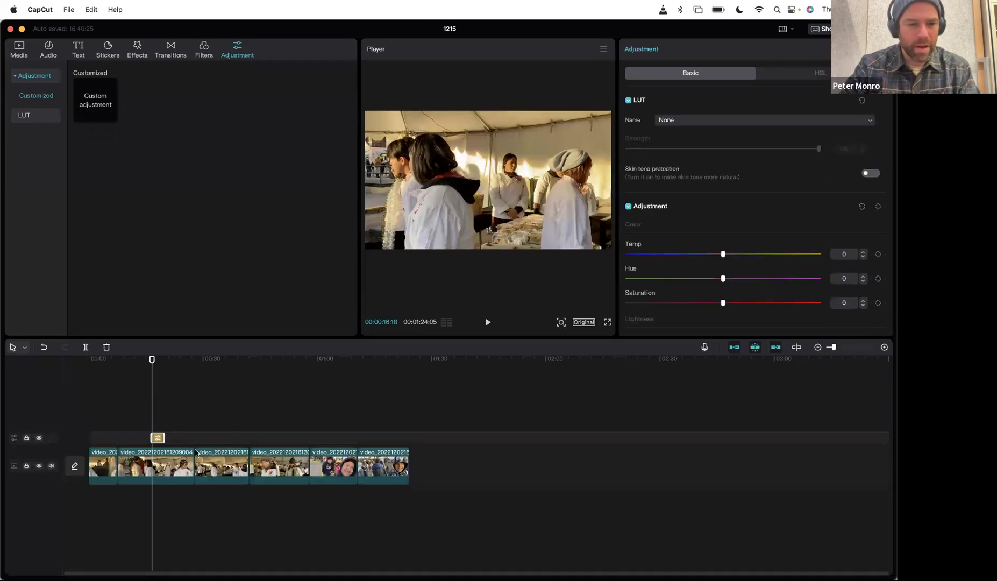
pyautogui.moveTo(150, 437); pyautogui.dragTo(195, 437)
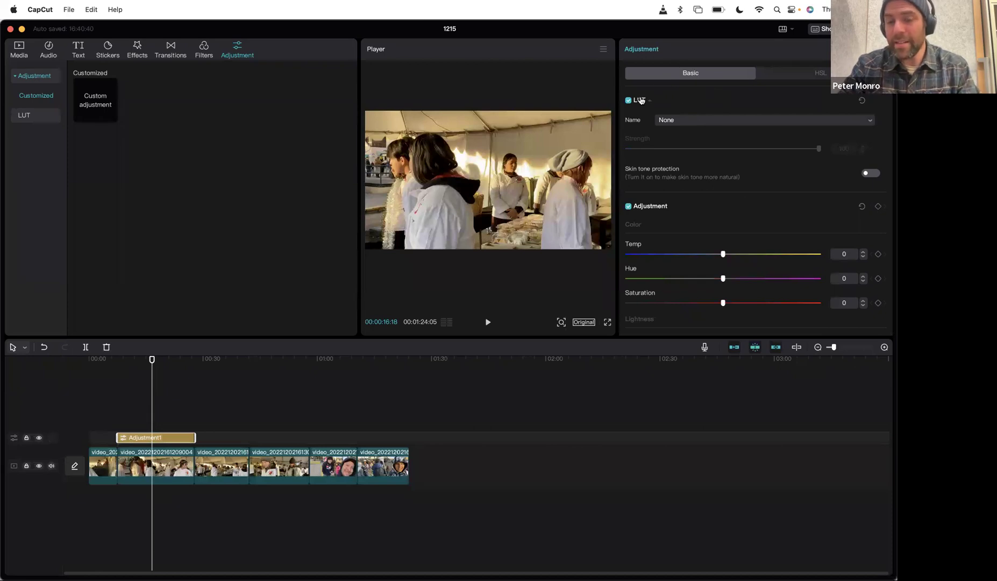
# Switch to Chrome and search the web for "what is a LUT"
pyautogui.moveTo(321, 560)
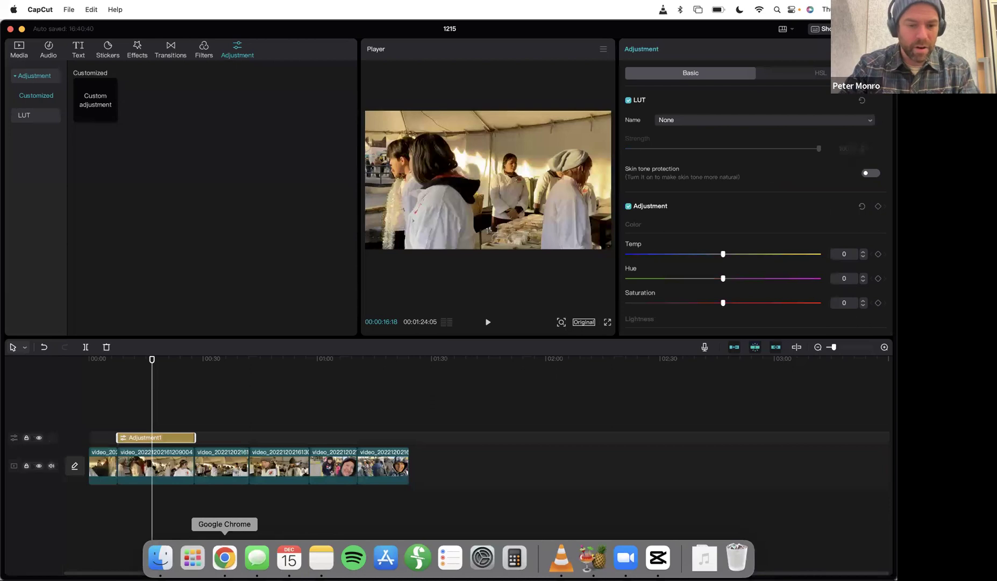
pyautogui.click(225, 557)
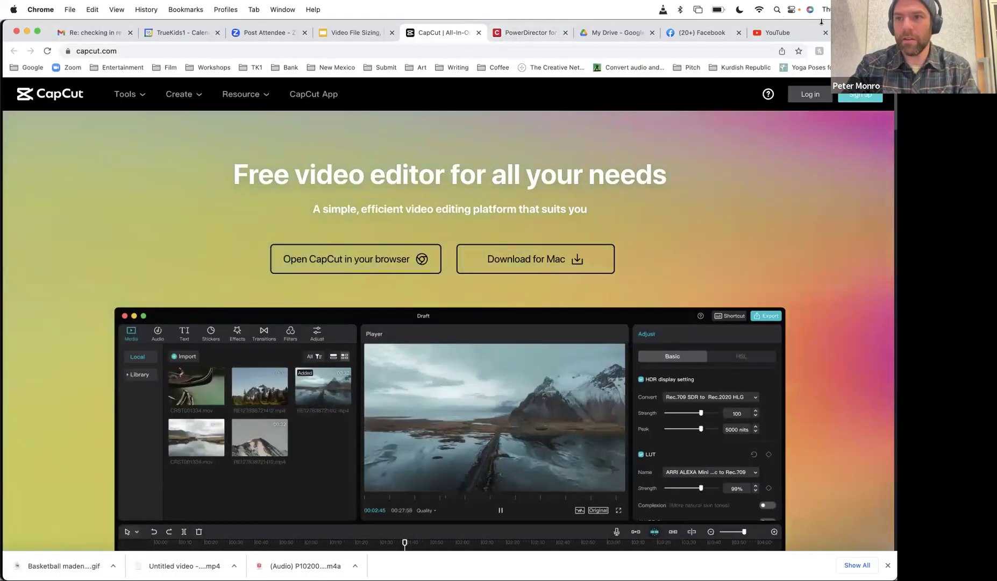
pyautogui.click(648, 51)
pyautogui.write('wh')
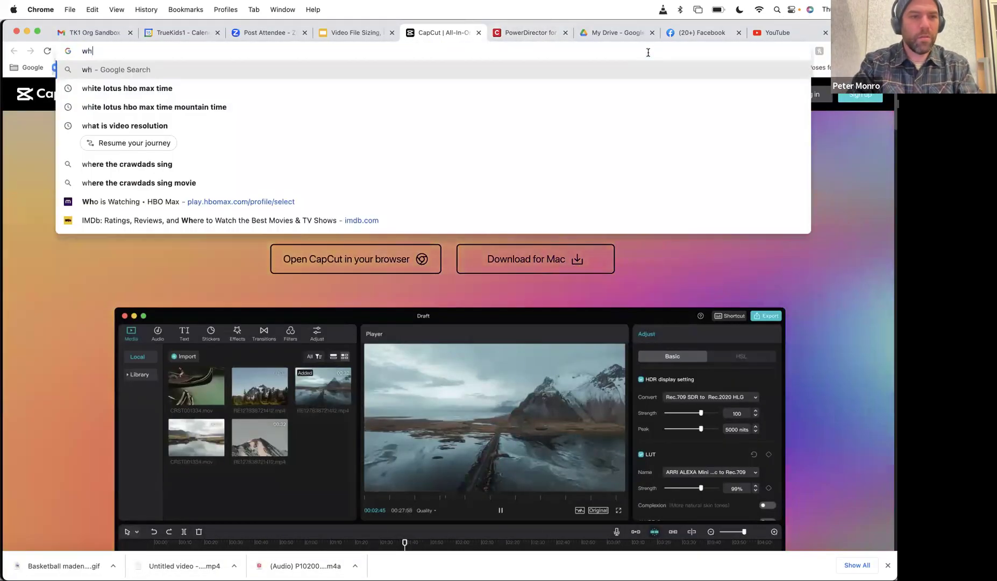
pyautogui.write('at is a LUT')
pyautogui.press('Return')
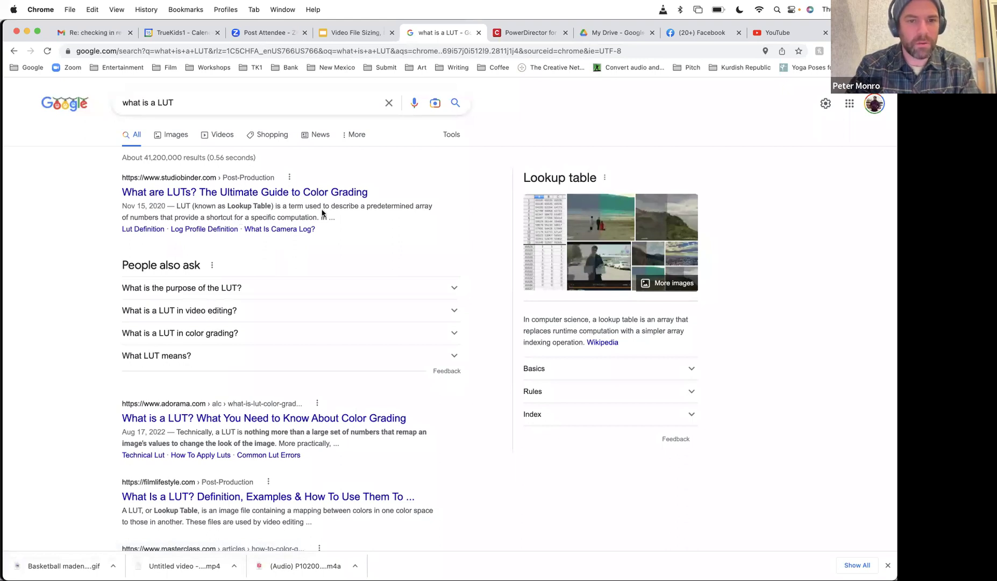
# Open the StudioBinder guide to LUTs and read its definition and the reasons for using LUTs on footage
pyautogui.click(309, 192)
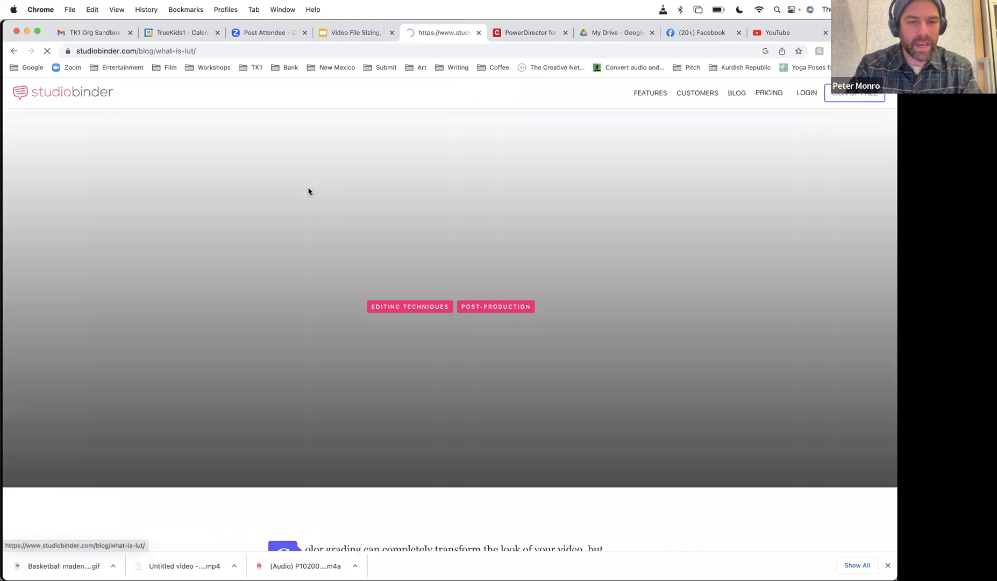
pyautogui.scroll(-10, 411, 258)
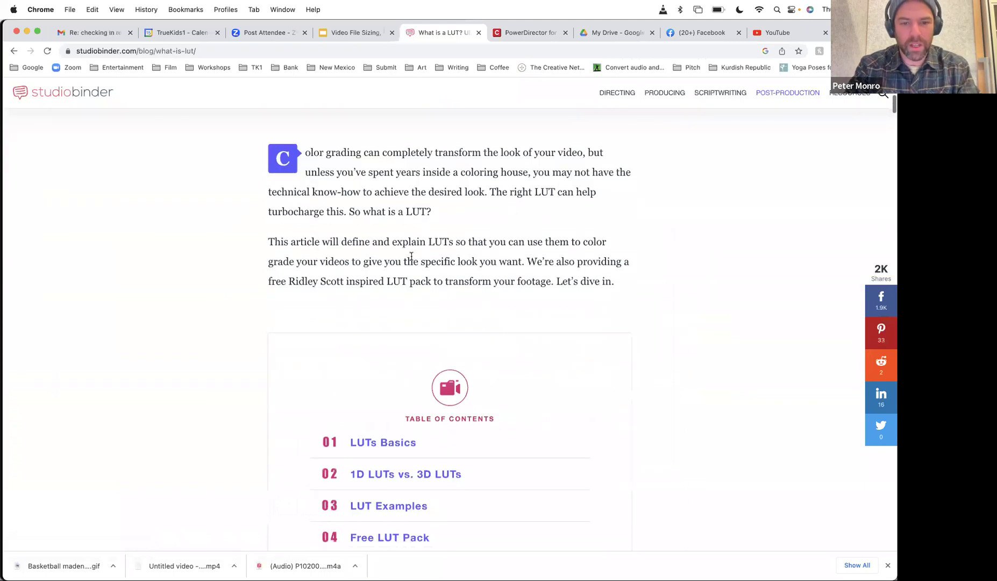
pyautogui.scroll(-3, 412, 259)
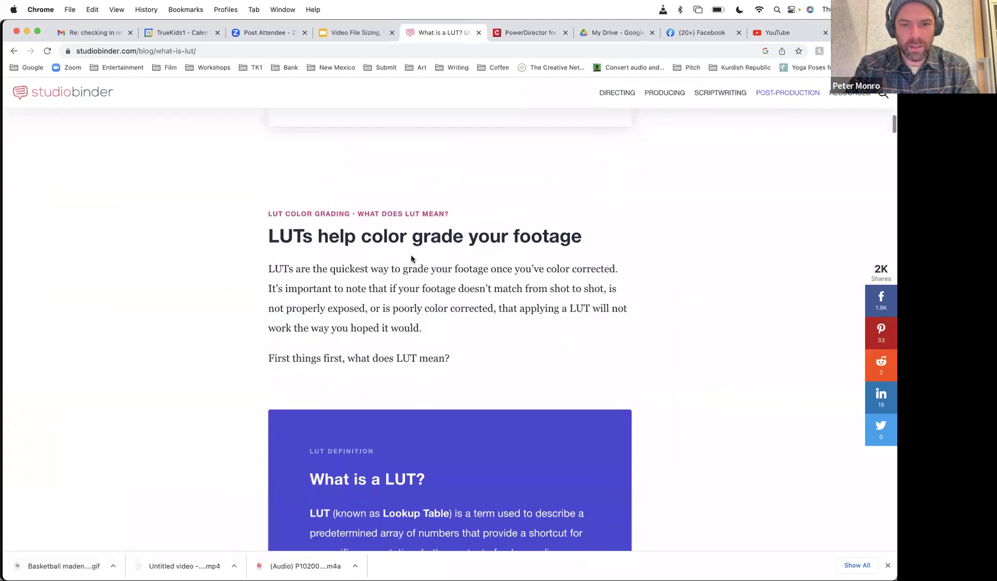
pyautogui.scroll(1, 412, 259)
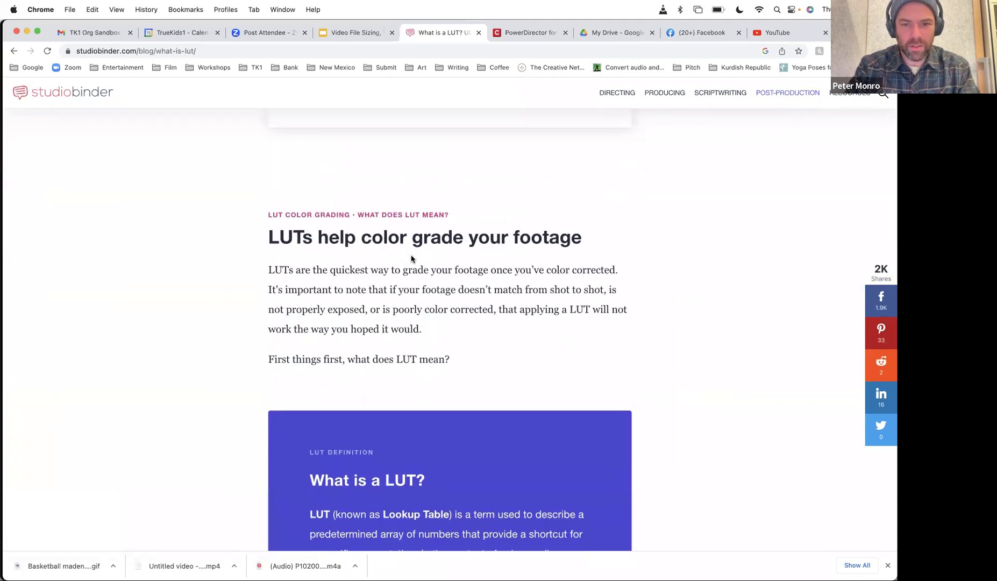
pyautogui.scroll(-5, 411, 259)
pyautogui.scroll(-5, 412, 259)
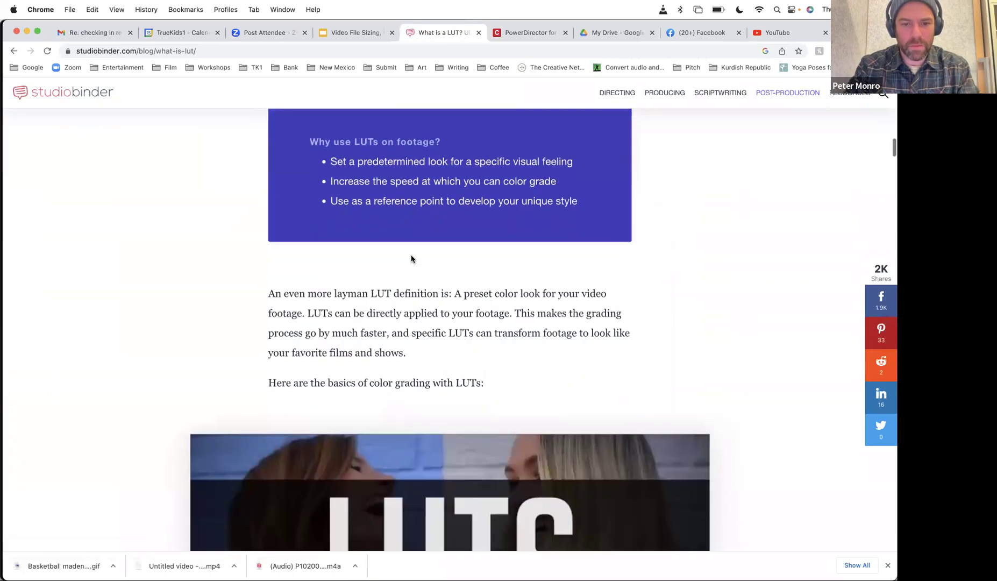
# Return to CapCut and check which LUTs are available for the adjustment, leaving None selected
pyautogui.moveTo(514, 558)
pyautogui.click(658, 558)
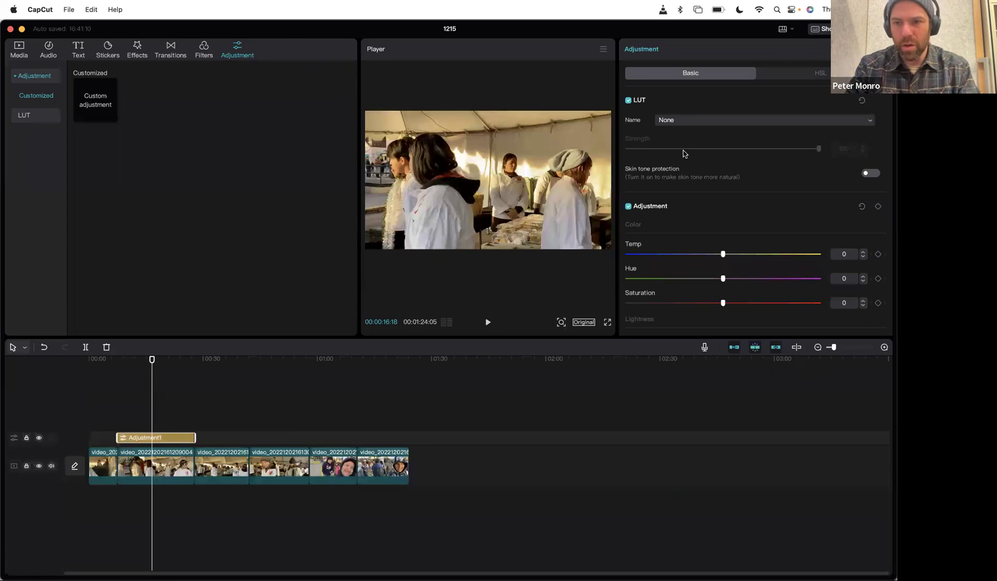
pyautogui.click(684, 122)
pyautogui.click(683, 122)
pyautogui.click(692, 120)
pyautogui.click(705, 141)
pyautogui.click(714, 120)
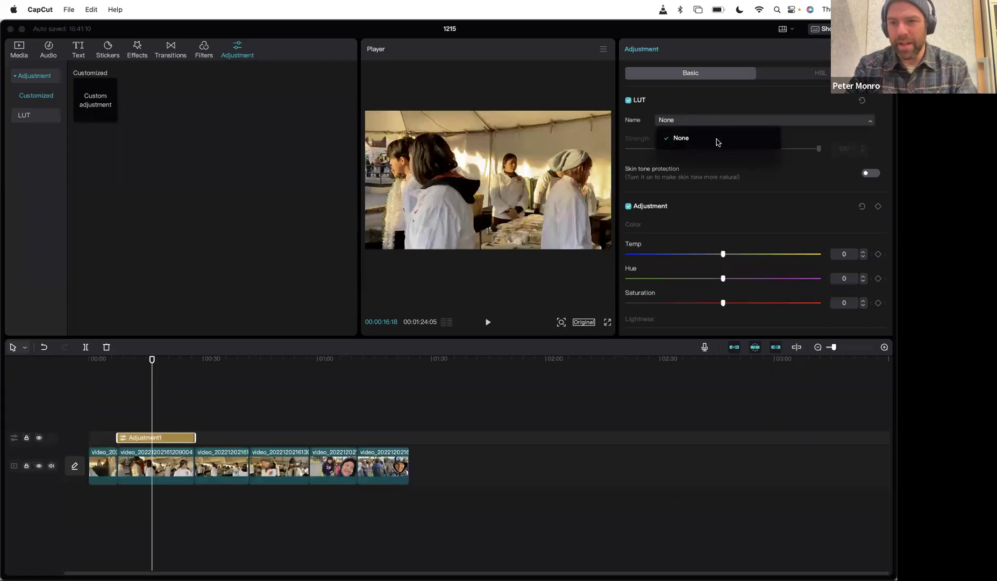
pyautogui.click(718, 136)
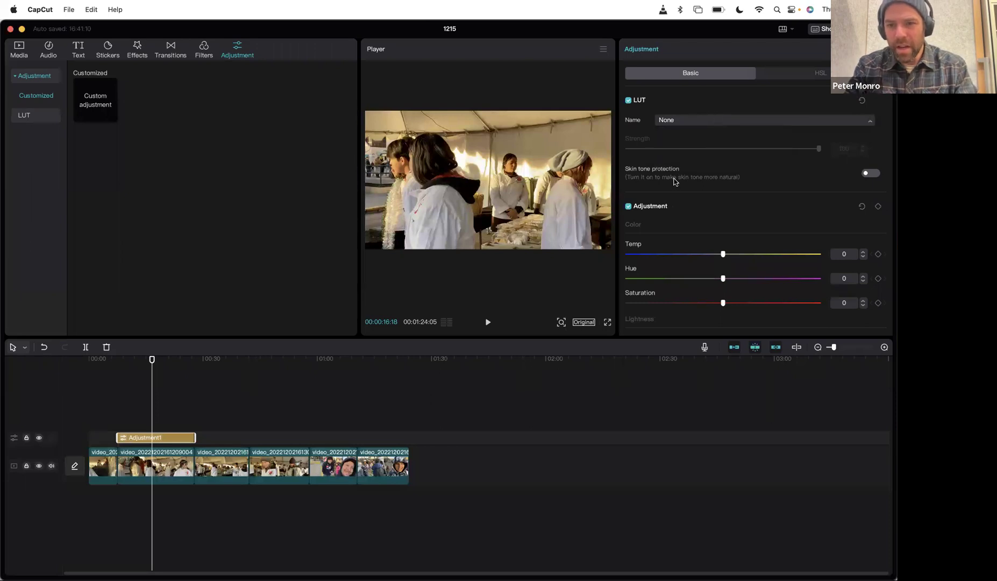
# Set the adjustment's Temp to -35, Hue to -23, Saturation to -19, Brightness to -16 and Contrast to 16
pyautogui.scroll(-2, 677, 182)
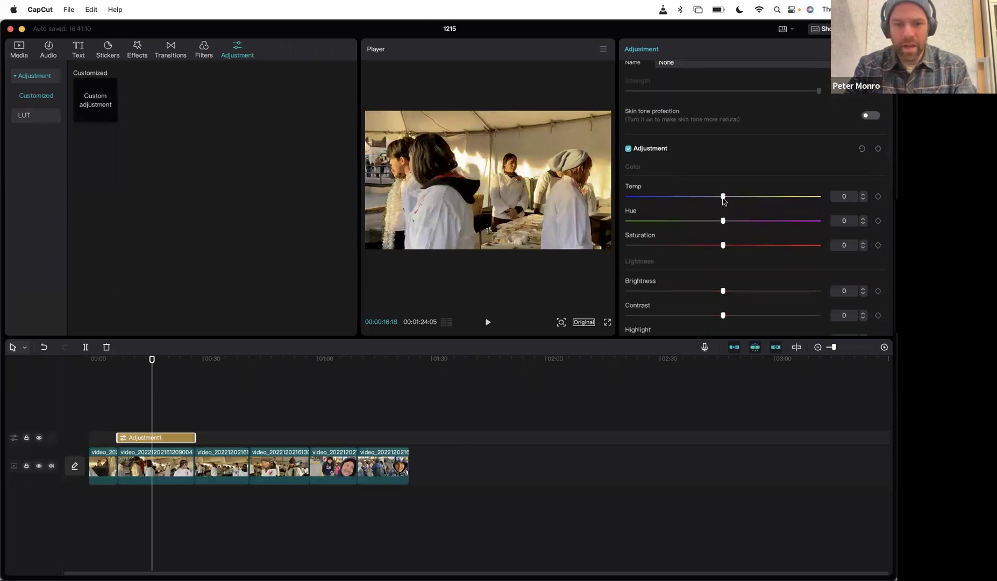
pyautogui.moveTo(728, 199); pyautogui.dragTo(657, 197)
pyautogui.moveTo(723, 225); pyautogui.dragTo(680, 223)
pyautogui.moveTo(724, 247); pyautogui.dragTo(684, 248)
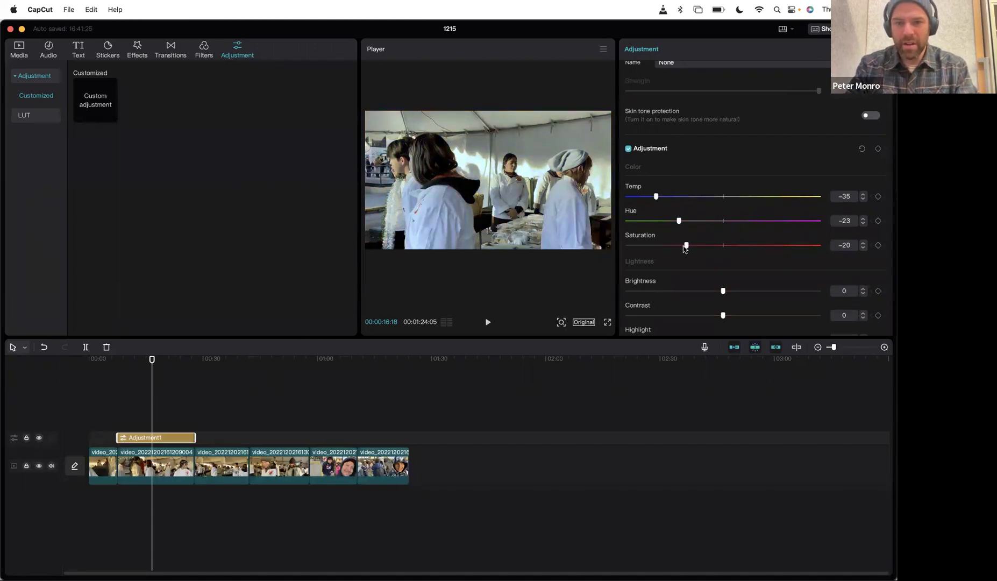
pyautogui.moveTo(724, 291); pyautogui.dragTo(753, 297)
pyautogui.scroll(-1, 726, 290)
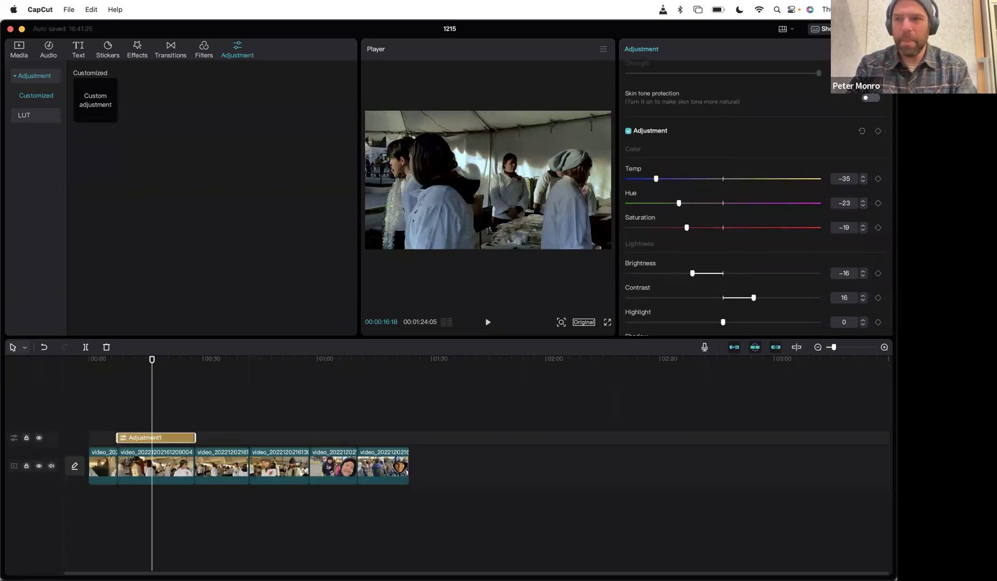
# Open the export settings, title the video "Xmas time", and view the destination folder without changing it
pyautogui.press('super+e')
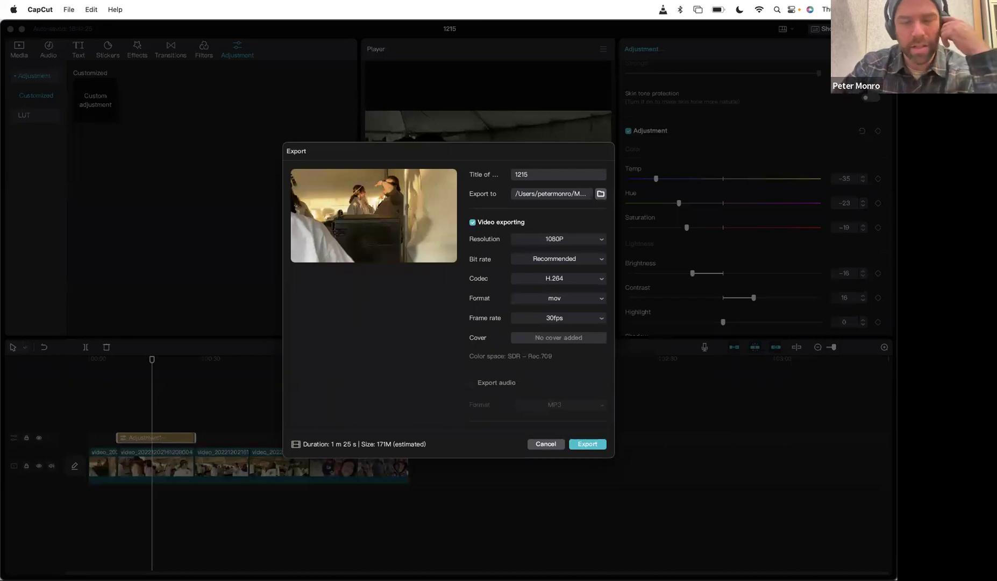
pyautogui.click(546, 178)
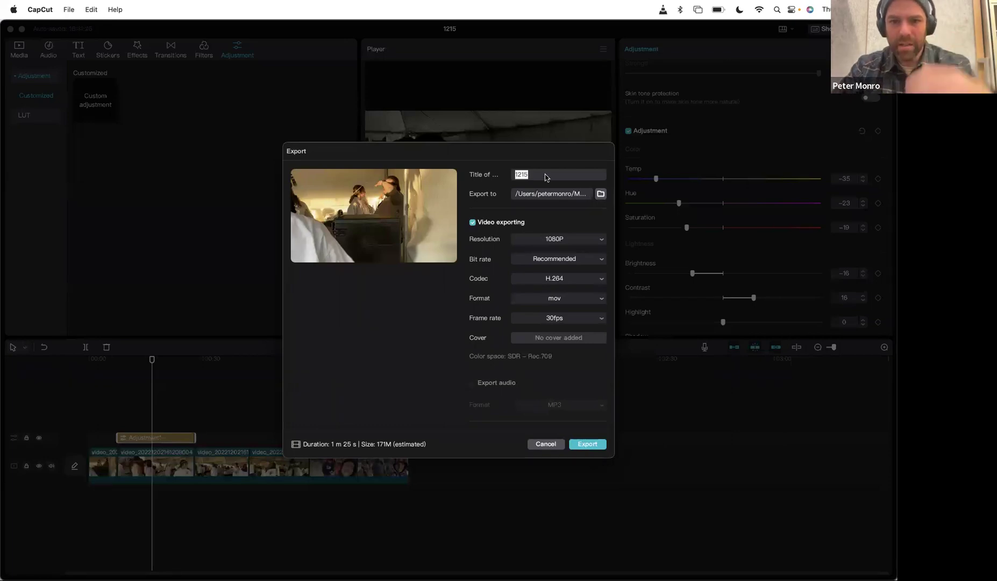
pyautogui.write('Xmas time')
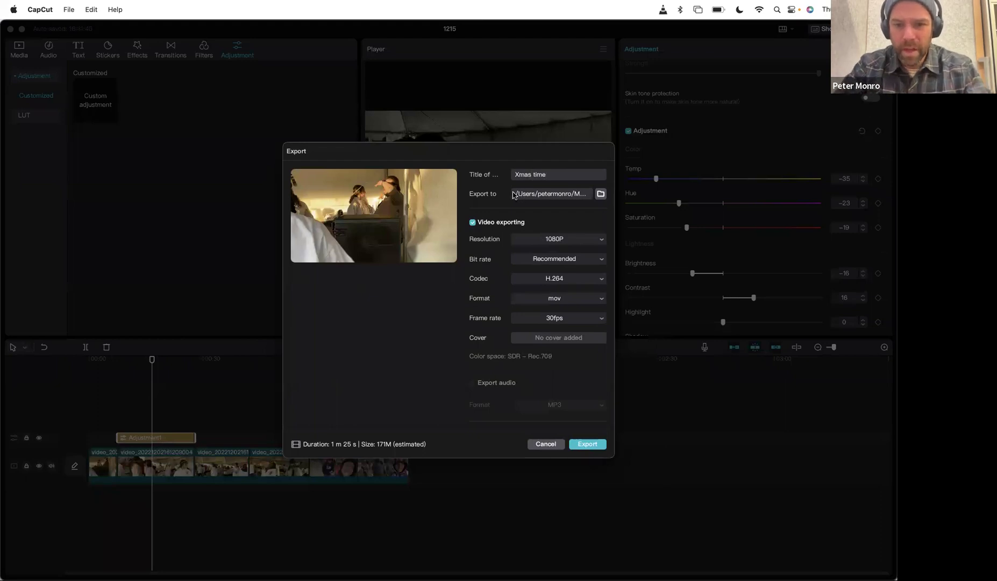
pyautogui.click(601, 194)
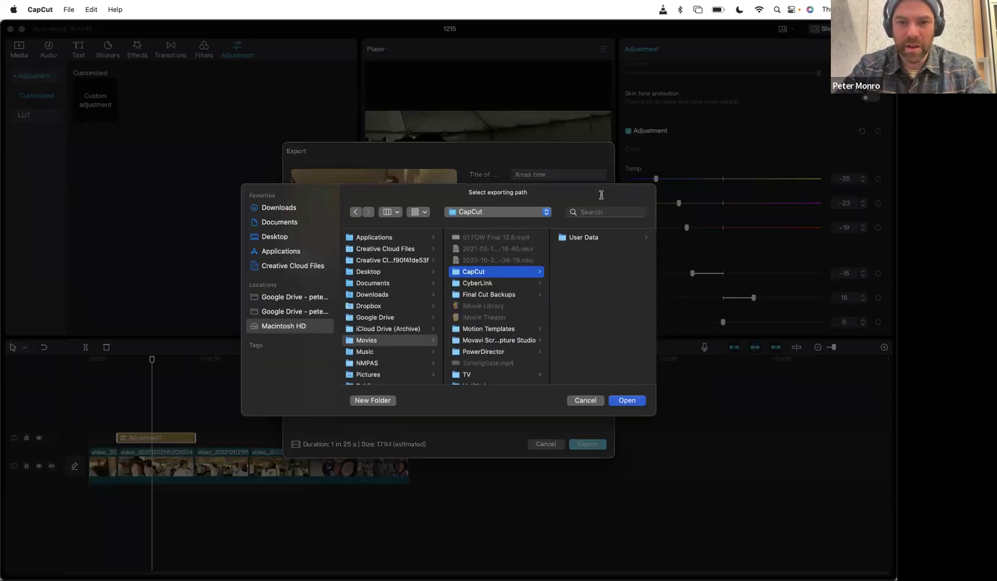
pyautogui.click(582, 400)
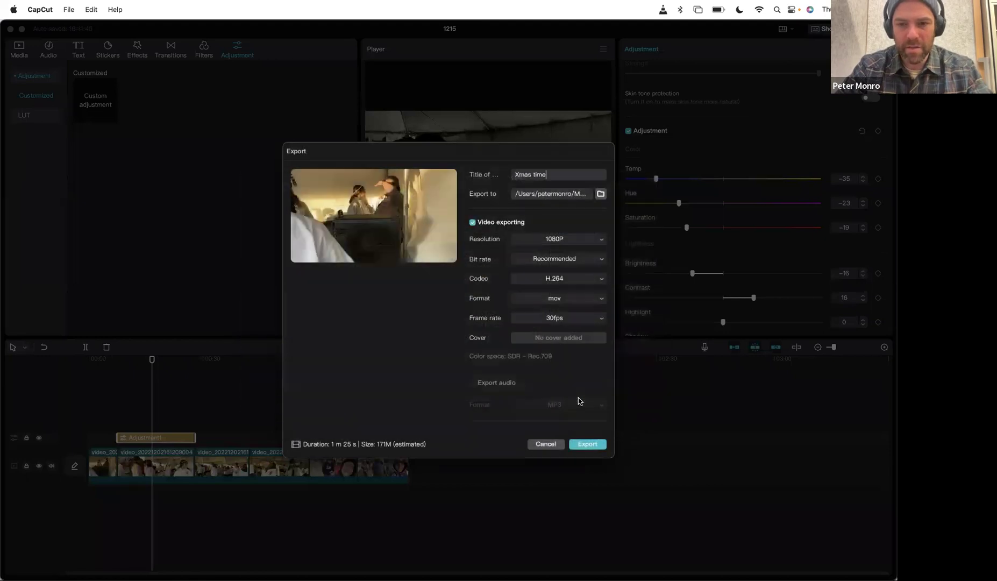
# Toggle video exporting off and back on, and choose 1080P as the export resolution
pyautogui.click(474, 223)
pyautogui.click(474, 222)
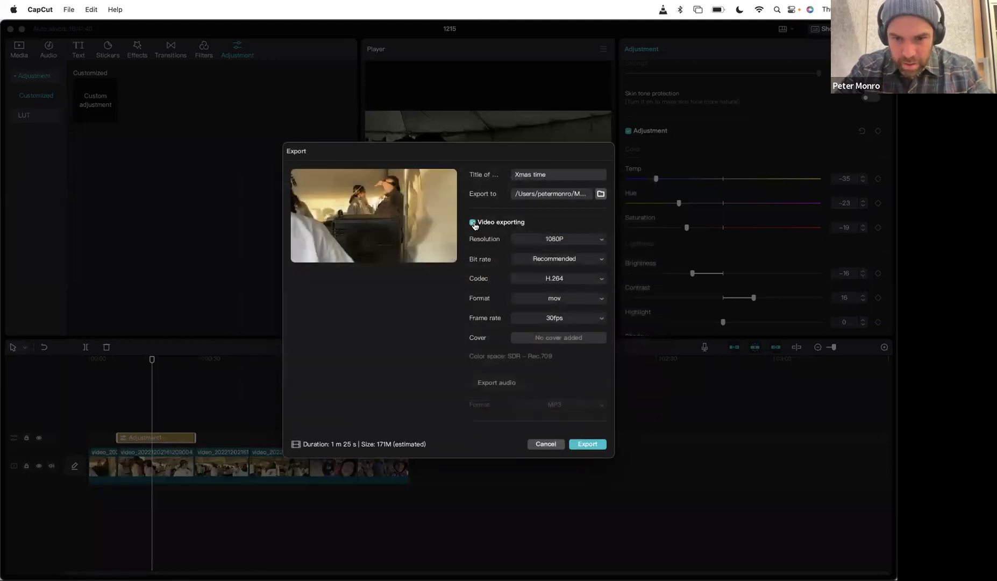
pyautogui.click(570, 236)
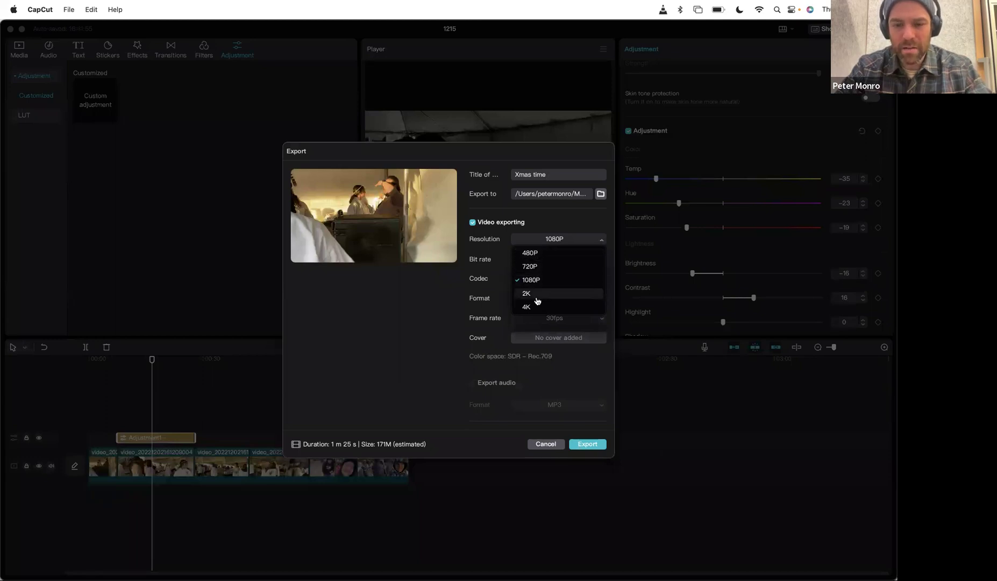
pyautogui.click(541, 280)
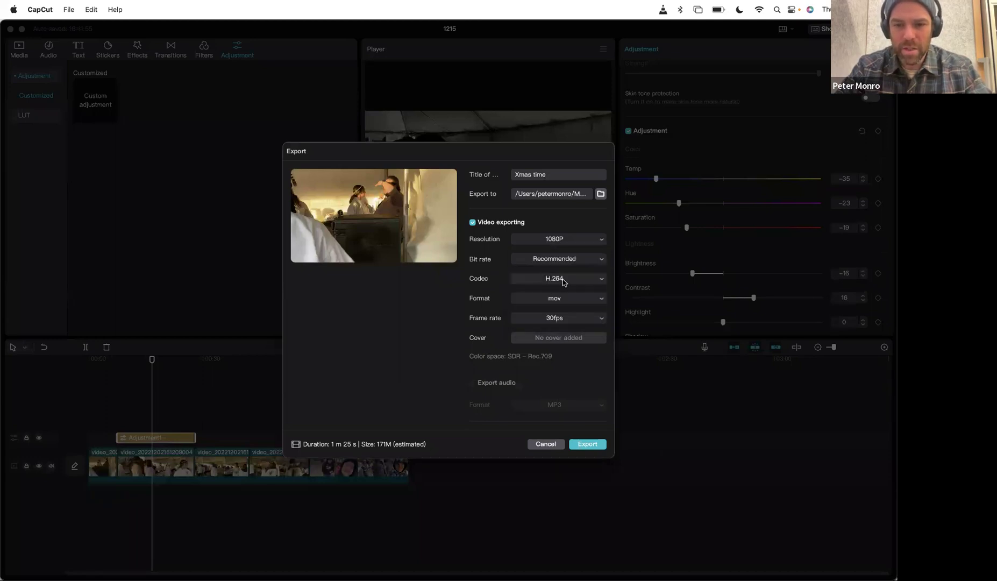
# Try the Customized bit rate for the export, and return the bit rate to Recommended
pyautogui.click(564, 260)
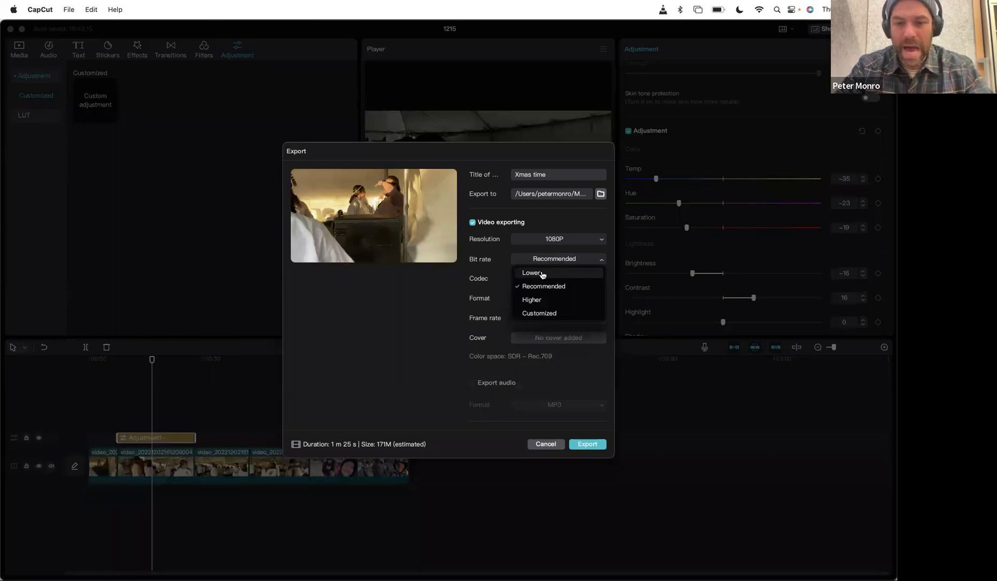
pyautogui.click(544, 314)
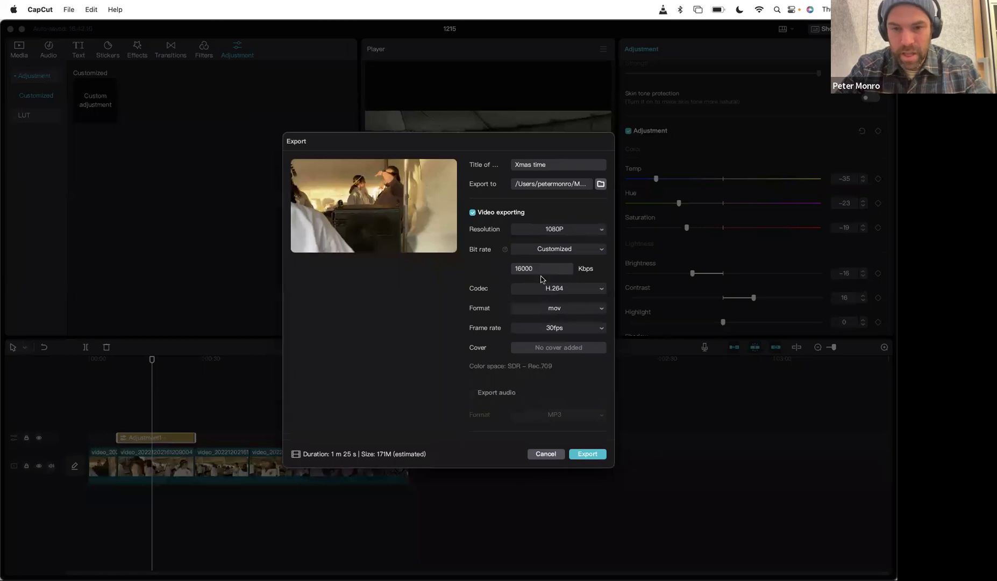
pyautogui.click(557, 249)
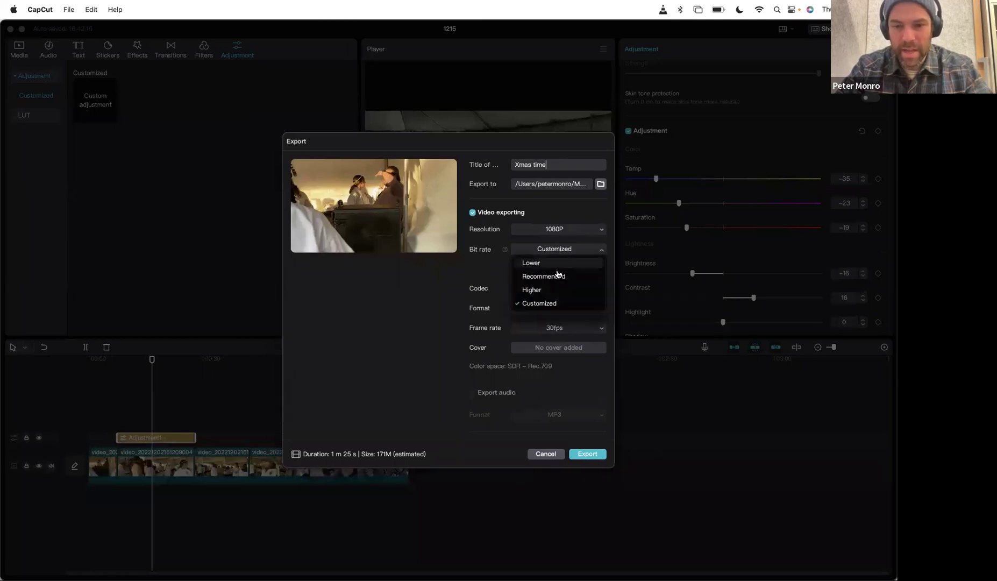
pyautogui.click(557, 280)
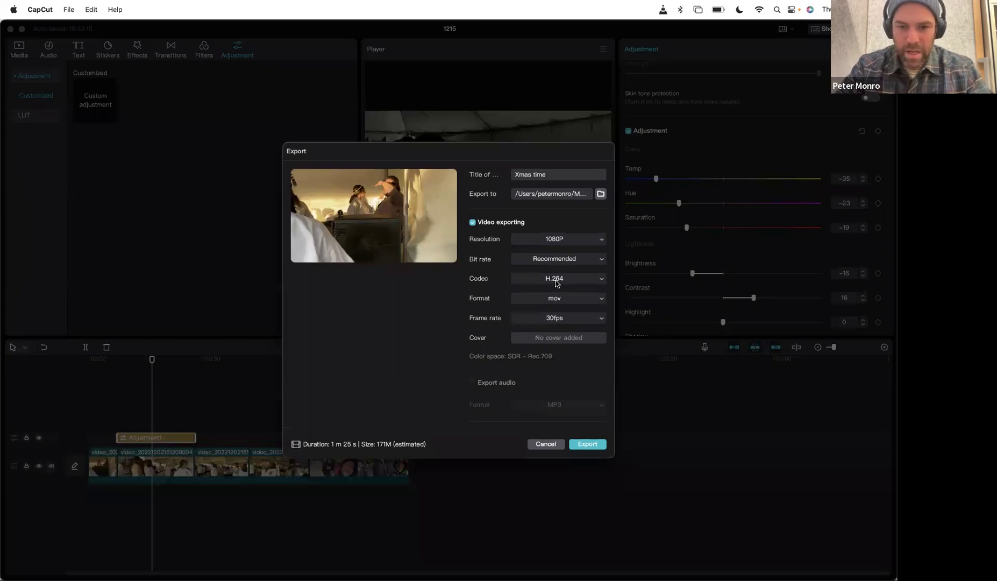
# Review the codec options available for the export, leaving H.264 selected
pyautogui.click(559, 281)
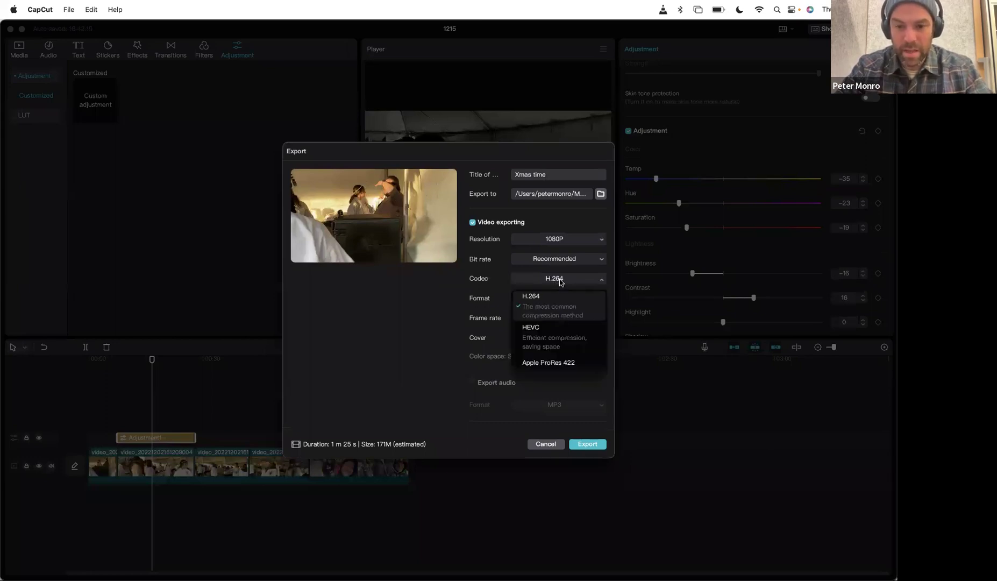
pyautogui.scroll(-1, 564, 339)
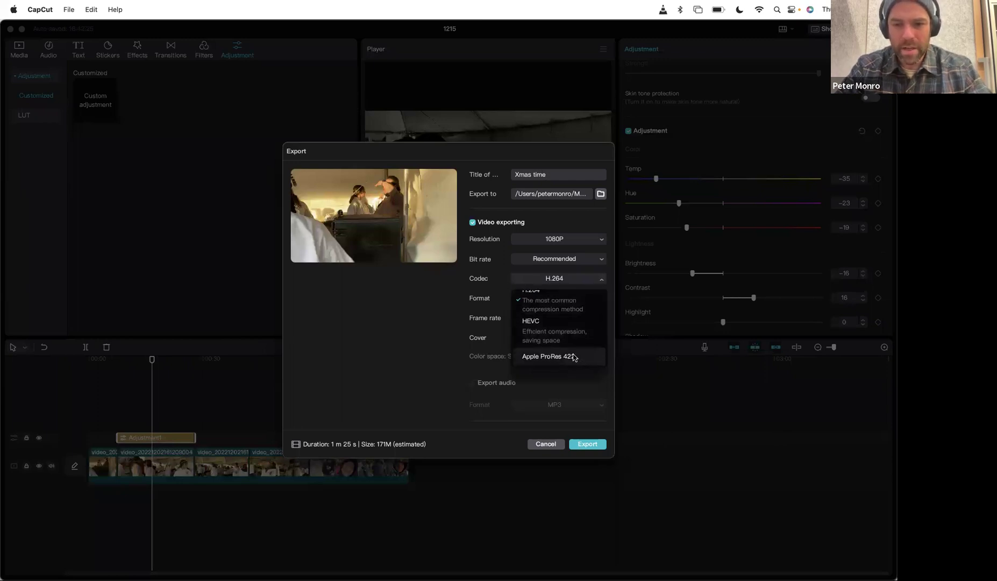
pyautogui.scroll(1, 577, 320)
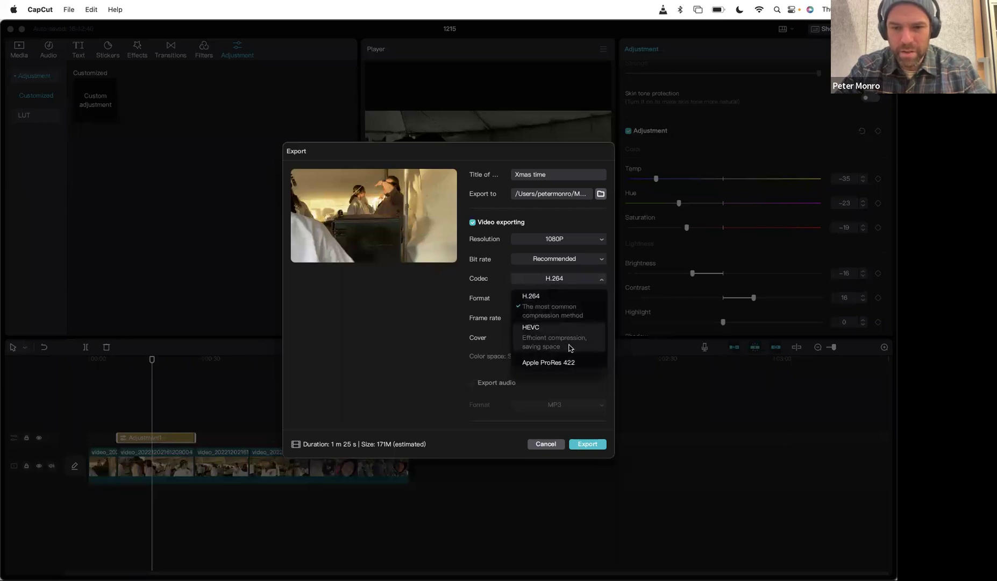
pyautogui.click(479, 303)
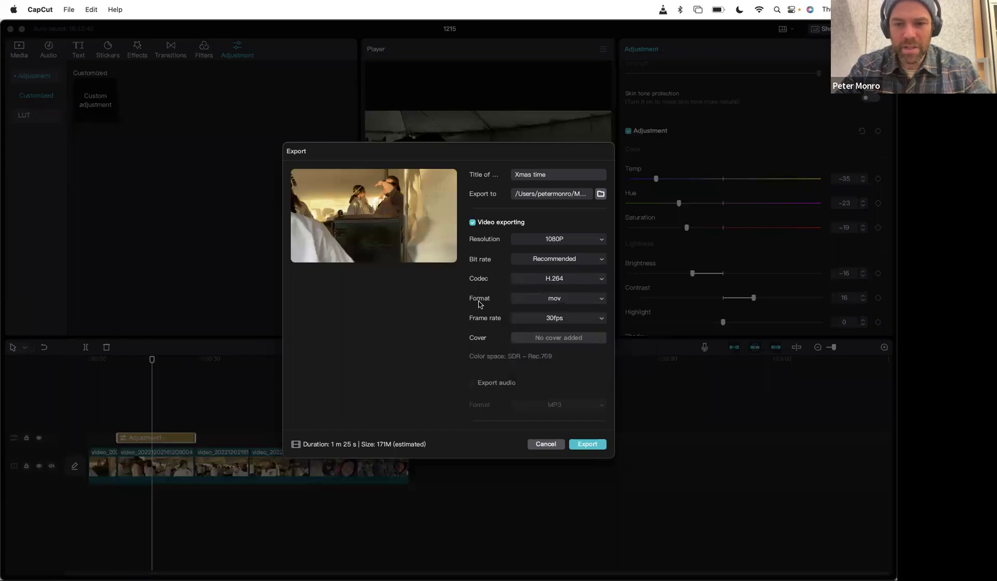
# Set the export frame rate to 24fps, and export the video without posting it to YouTube or TikTok
pyautogui.click(559, 322)
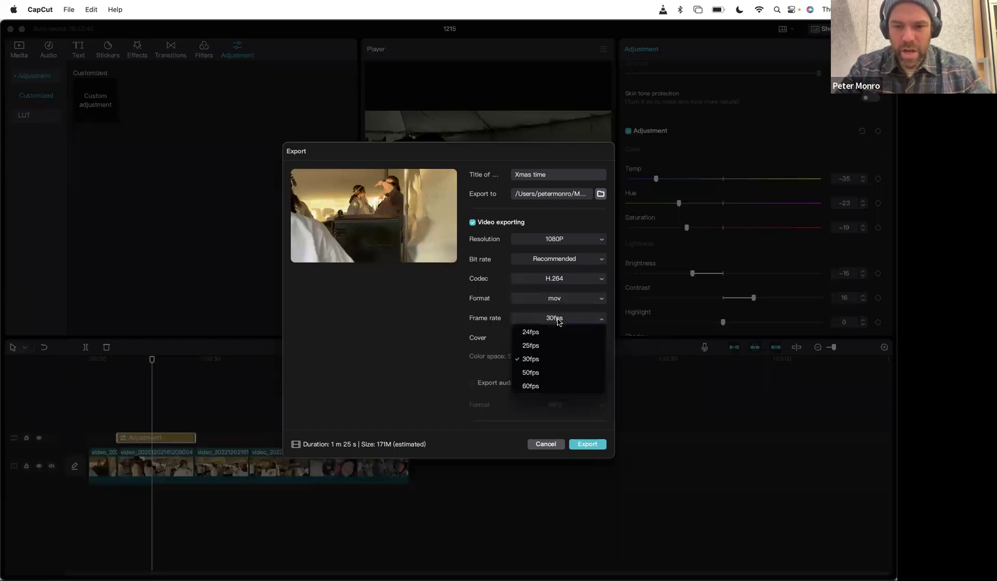
pyautogui.click(478, 323)
pyautogui.click(555, 322)
pyautogui.click(540, 330)
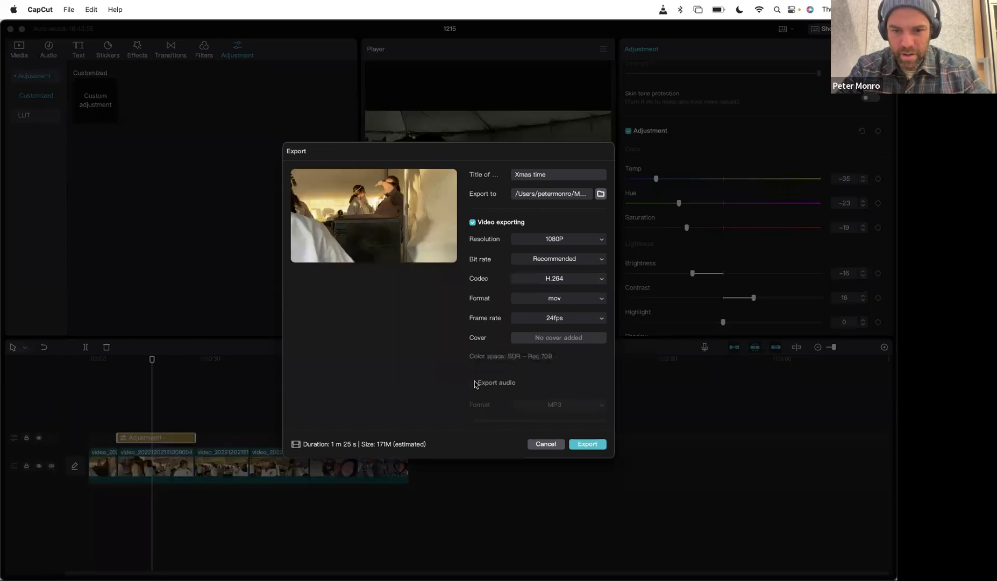
pyautogui.click(588, 444)
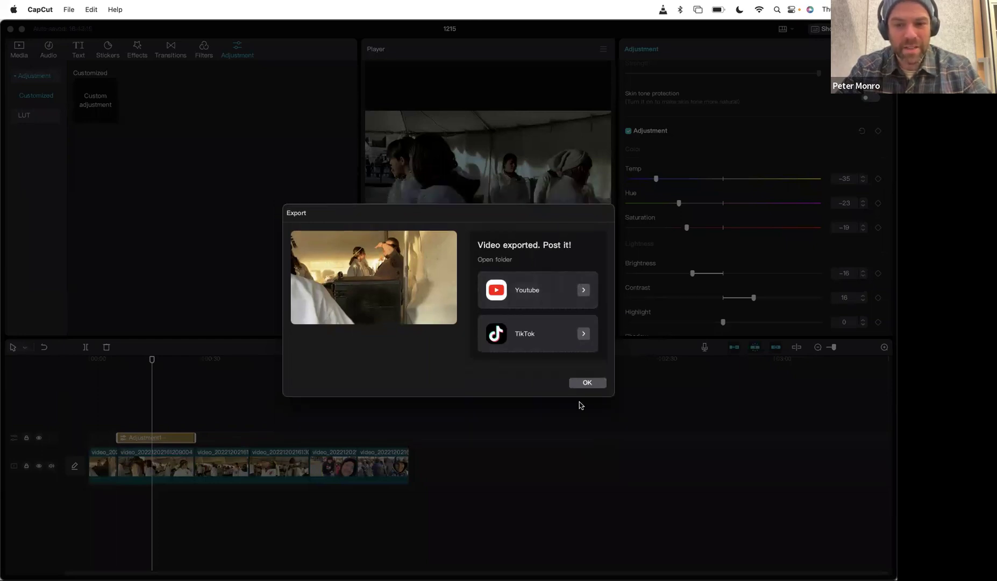
pyautogui.click(587, 383)
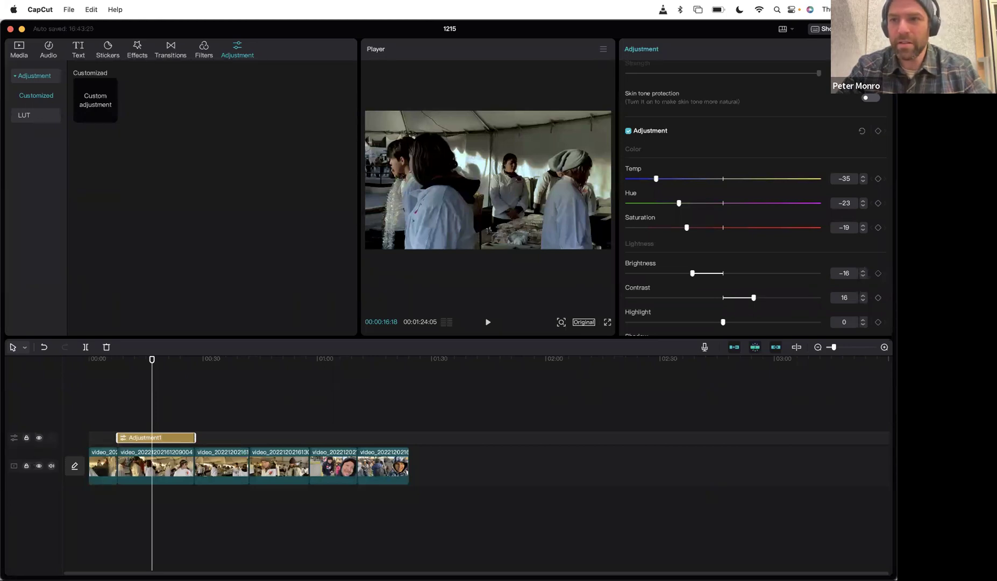
# Reopen the export settings and check where the destination folder is located, leaving it unchanged
pyautogui.press('super+e')
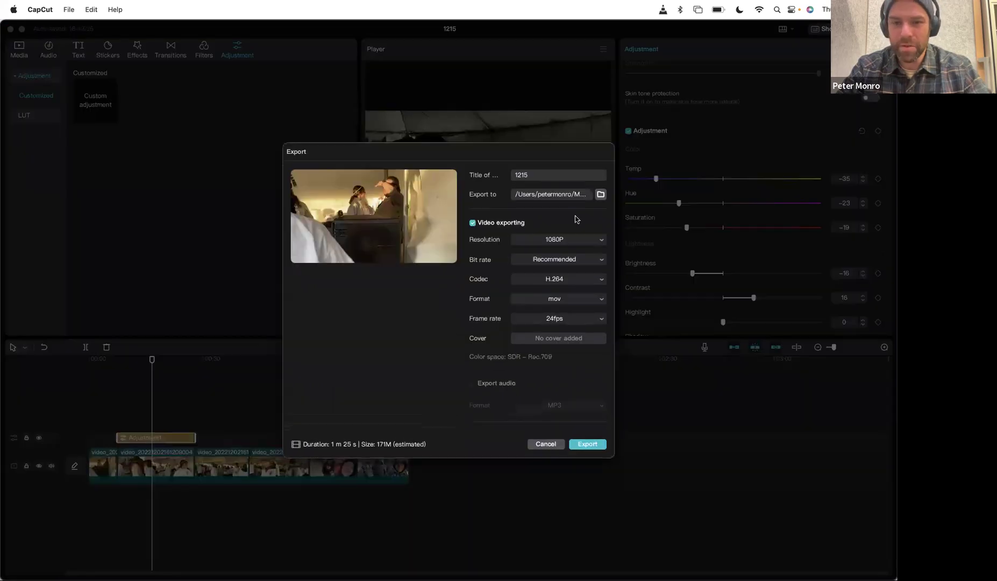
pyautogui.click(600, 195)
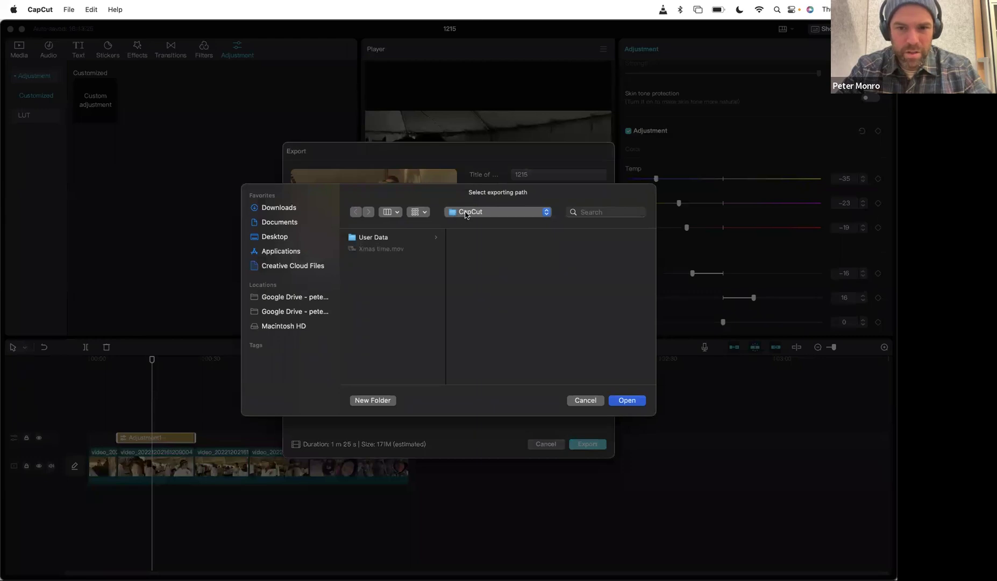
pyautogui.click(546, 213)
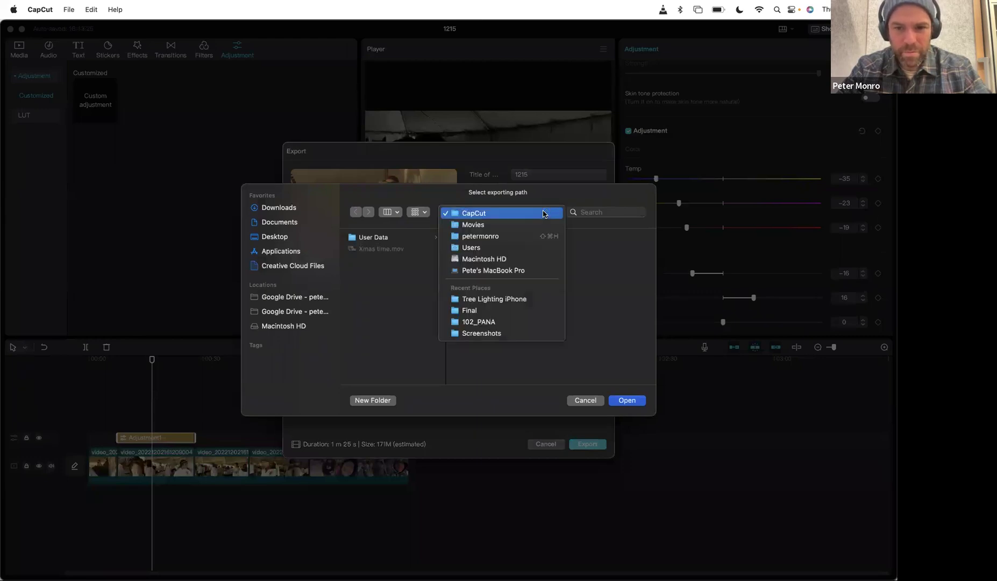
pyautogui.click(580, 401)
pyautogui.click(584, 401)
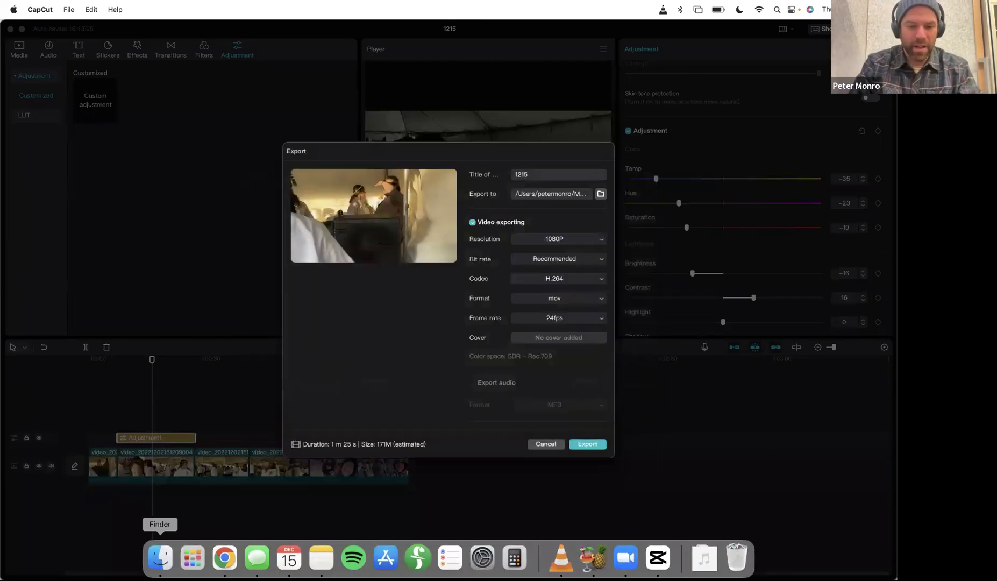
# Switch to Finder and select the exported Xmas time.mov in the CapCut folder inside Movies
pyautogui.click(156, 559)
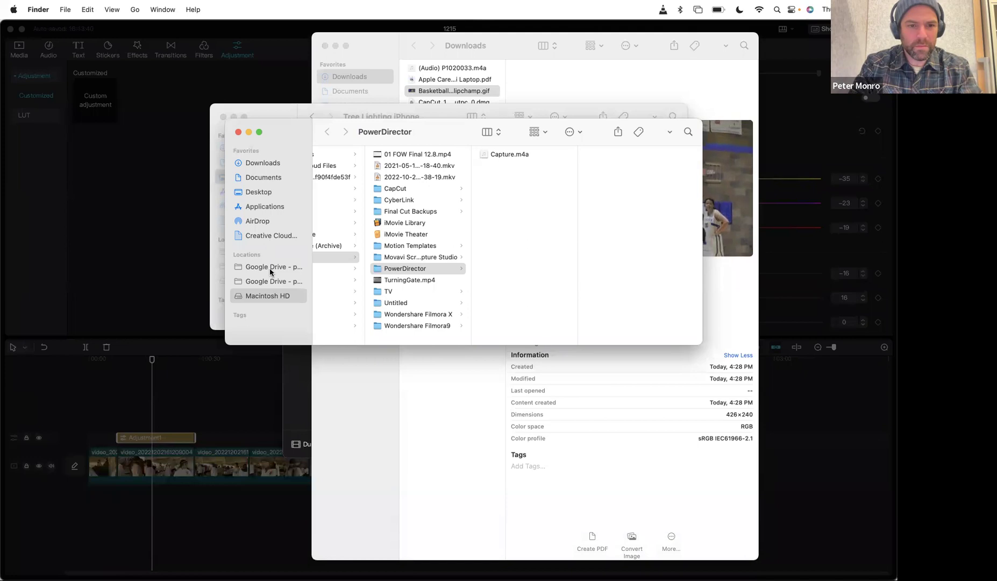
pyautogui.hscroll(-5, 352, 247)
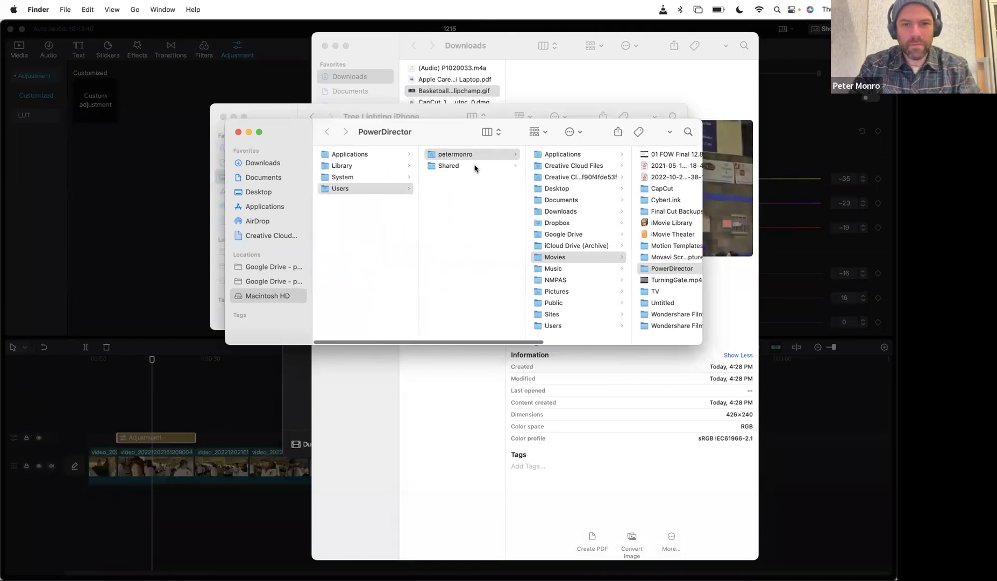
pyautogui.hscroll(3, 566, 250)
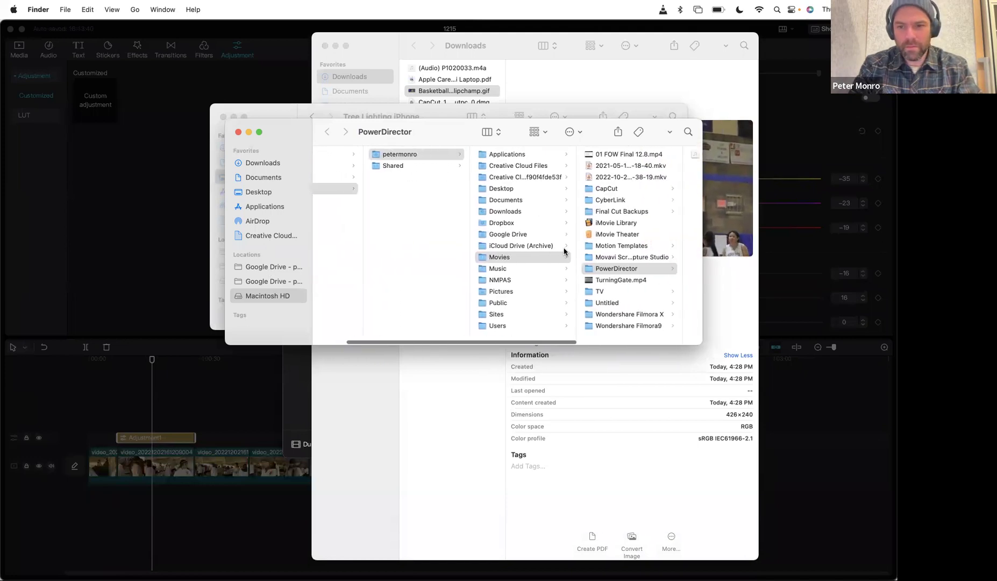
pyautogui.click(608, 190)
pyautogui.click(634, 163)
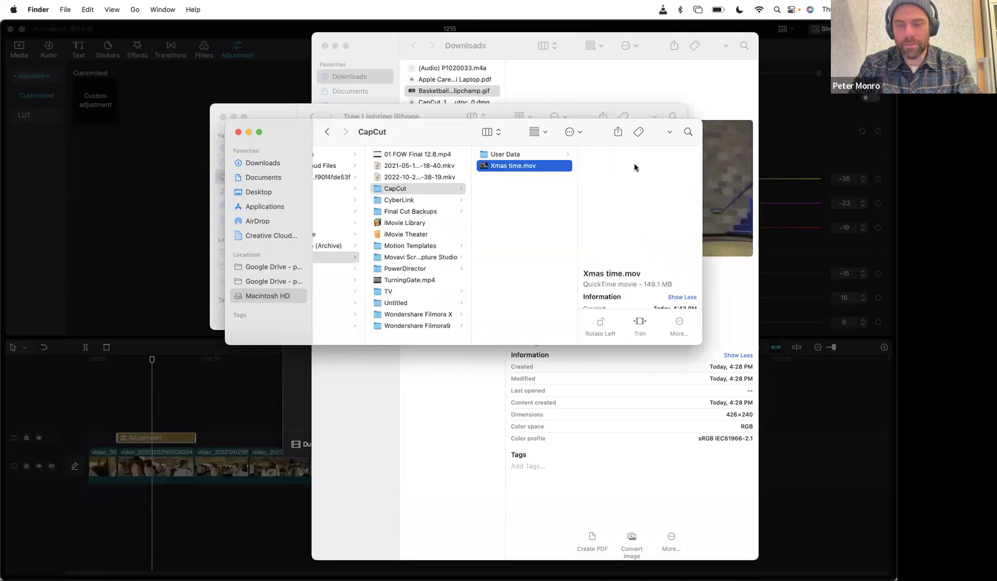
# Preview Xmas time.mov at several points, and enlarge the Finder window to check the video's dimensions
pyautogui.press('space')
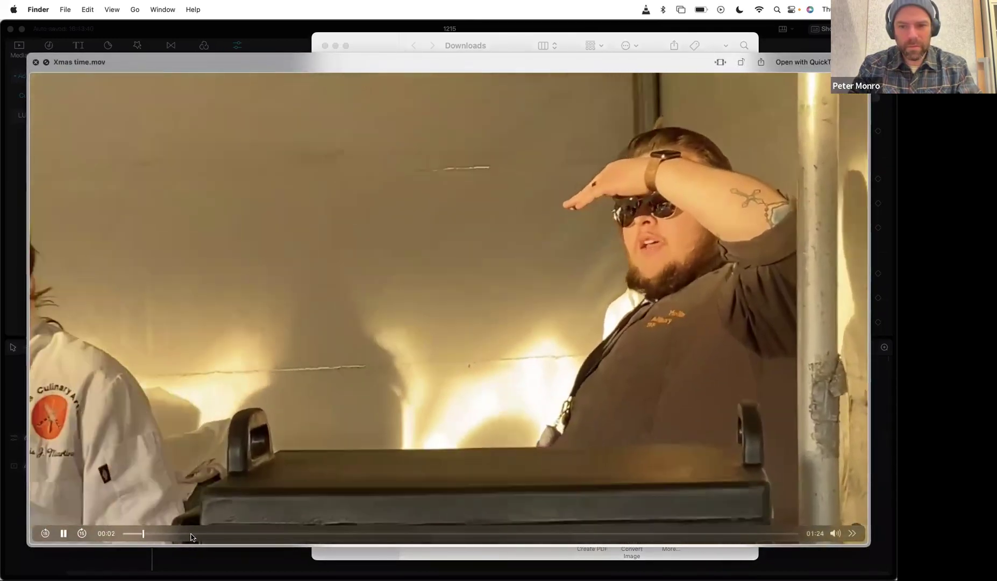
pyautogui.click(216, 533)
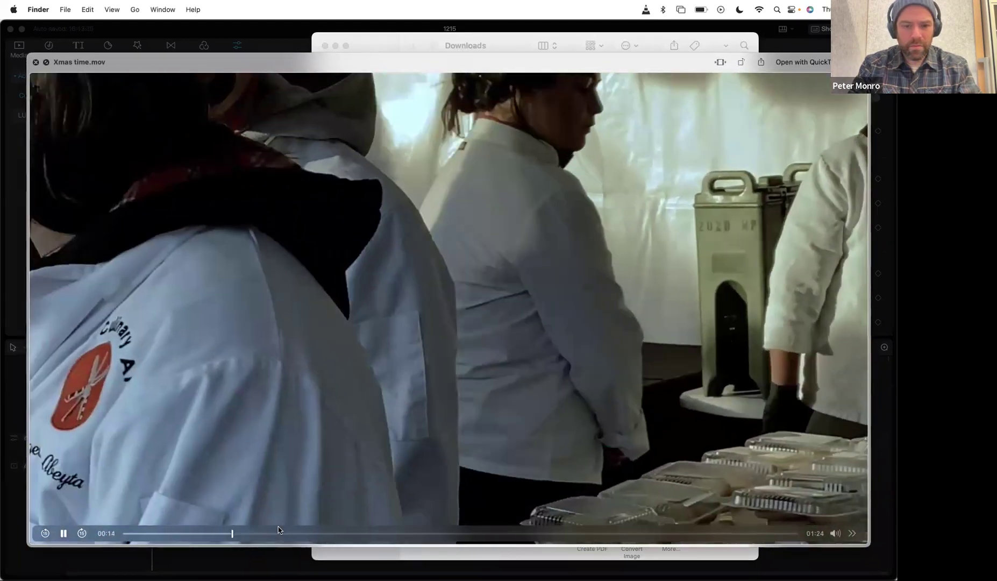
pyautogui.click(285, 533)
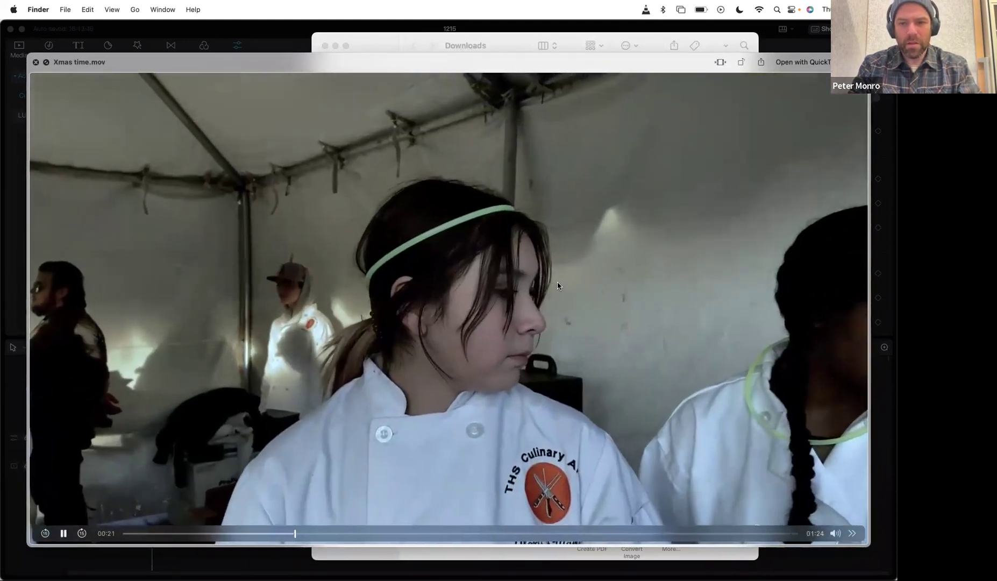
pyautogui.press('space')
pyautogui.click(633, 210)
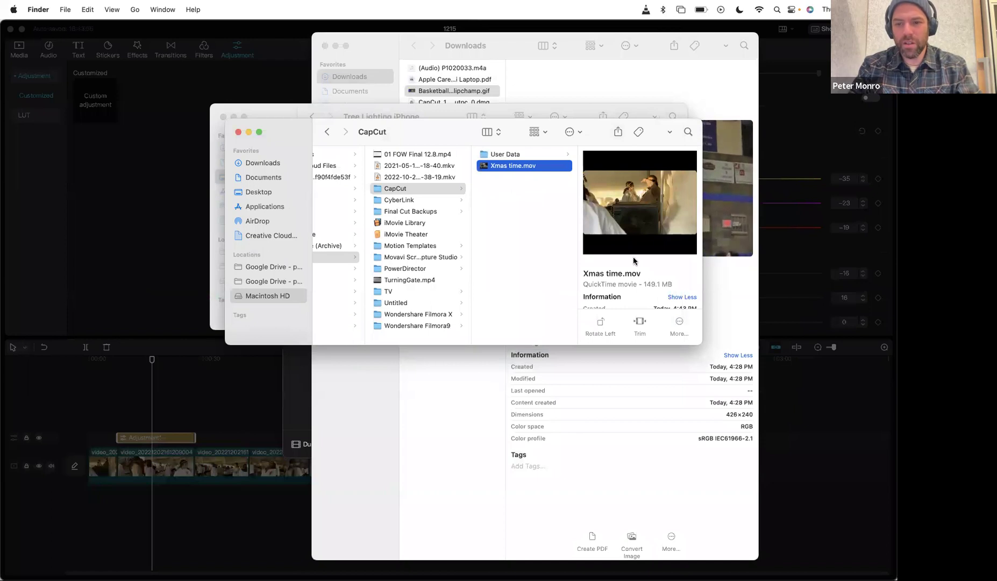
pyautogui.moveTo(700, 341); pyautogui.dragTo(705, 446)
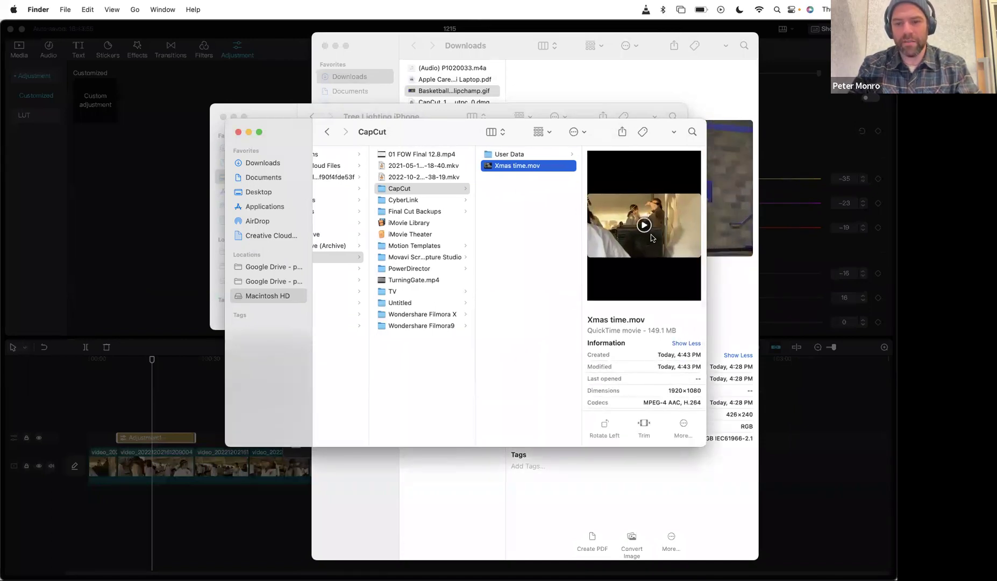
pyautogui.moveTo(665, 391); pyautogui.dragTo(702, 393)
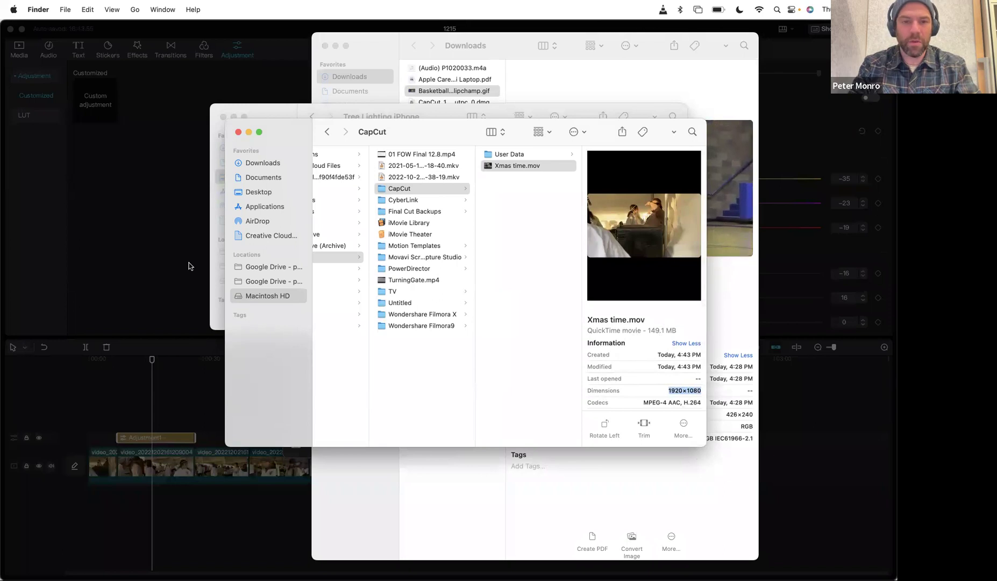
# Return to CapCut and close the export settings without exporting again
pyautogui.click(139, 244)
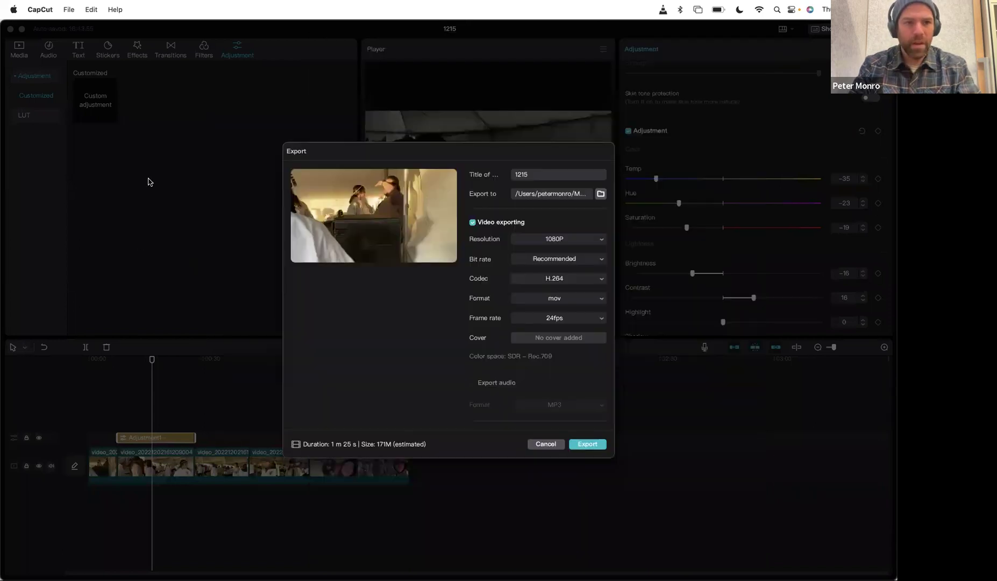
pyautogui.click(544, 444)
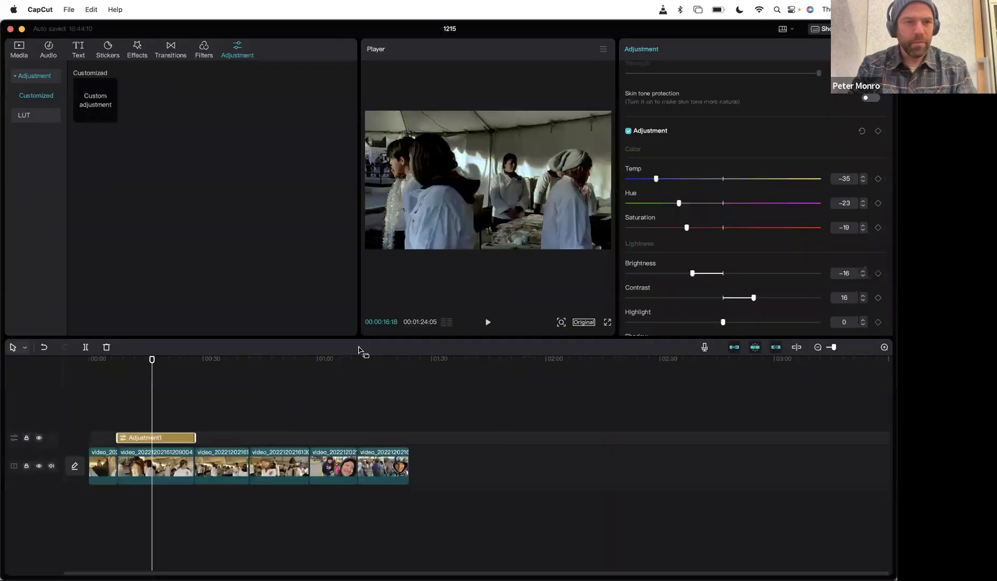
# Switch to Chrome and show the presentation slide listing free or low cost video editors
pyautogui.press('super+Tab')
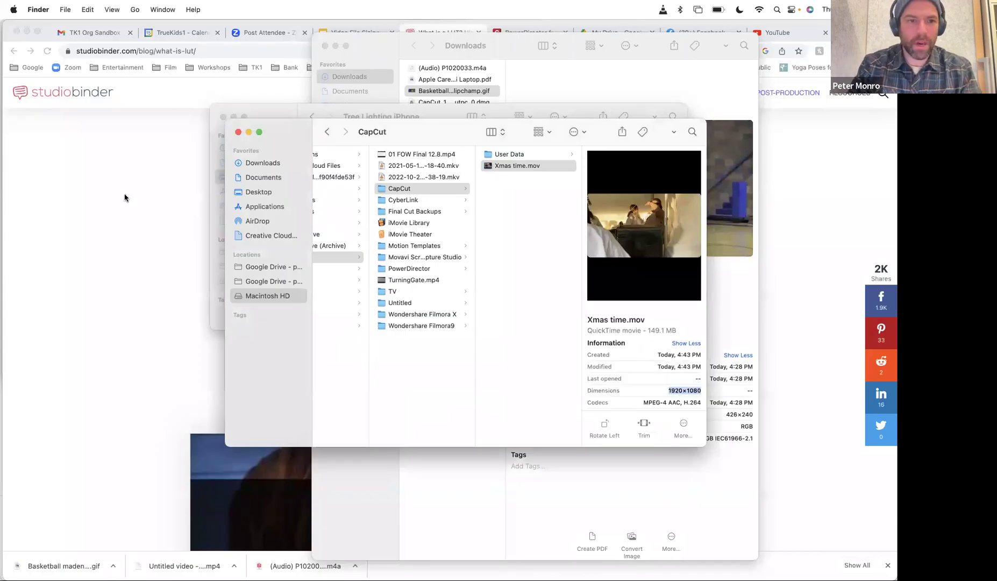
pyautogui.click(125, 197)
pyautogui.click(349, 34)
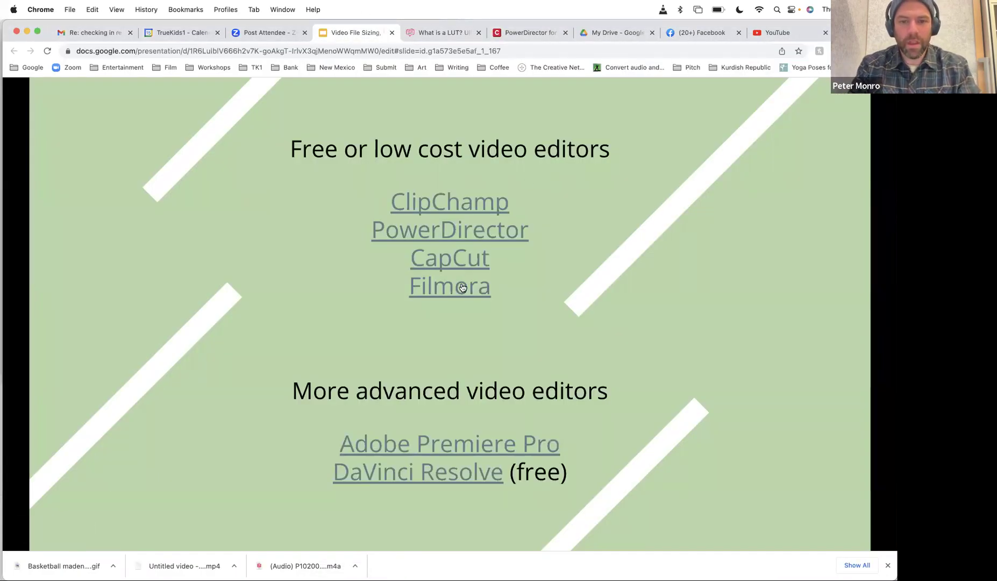